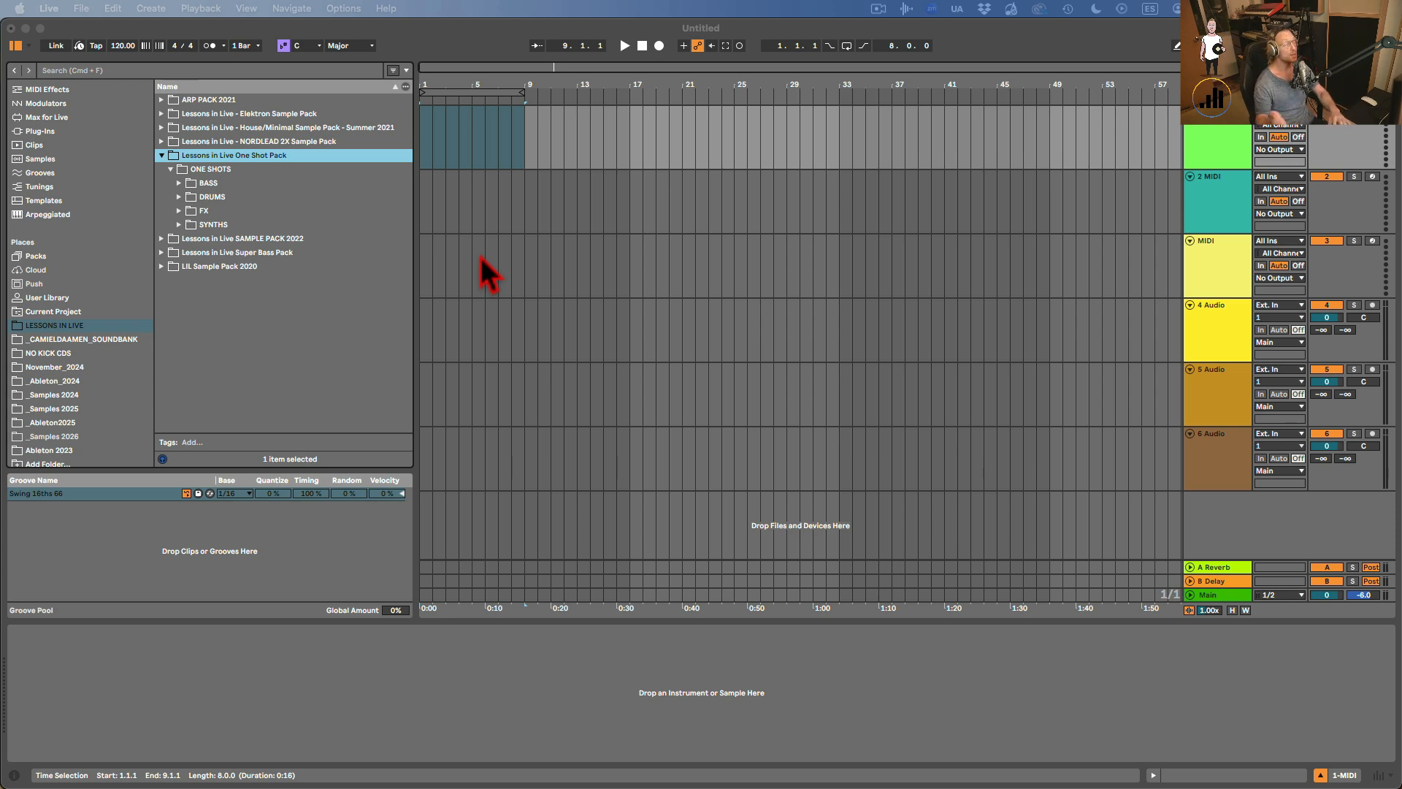
# Try placing the Amphetamine Kick loop from LIL Sample Pack 2020 at bar 1 of the 4 Audio track, and undo it.
pyautogui.click(161, 133)
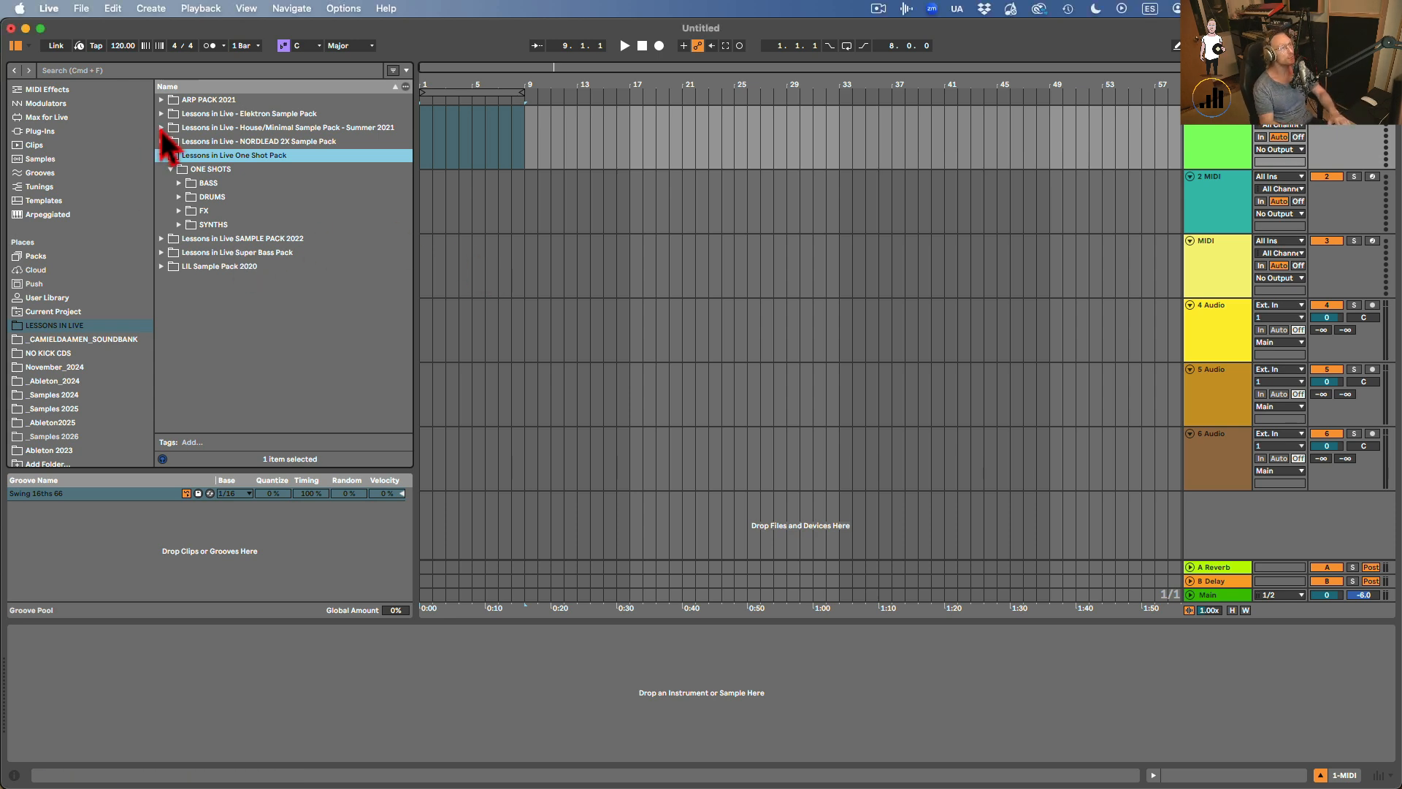
pyautogui.click(164, 269)
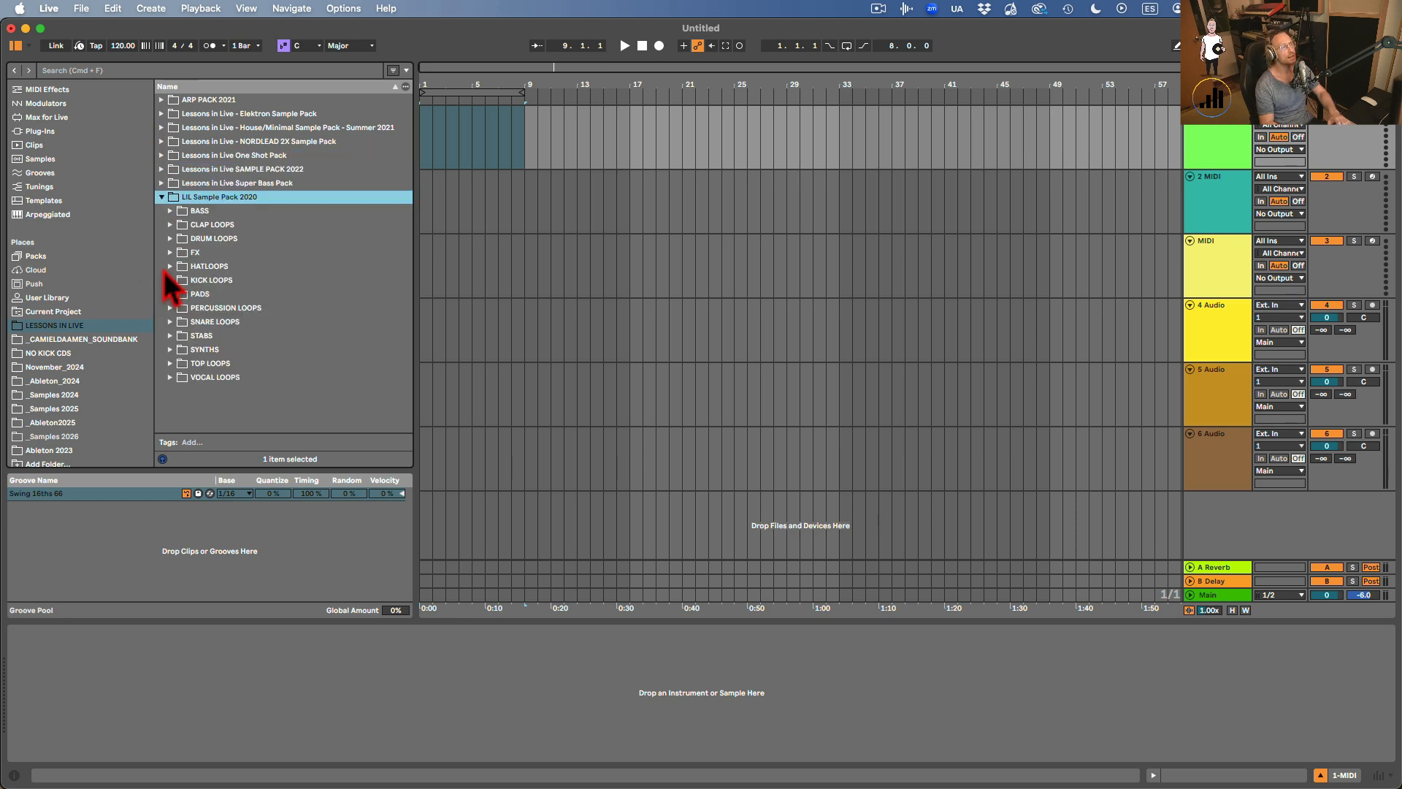
pyautogui.click(171, 281)
pyautogui.click(216, 308)
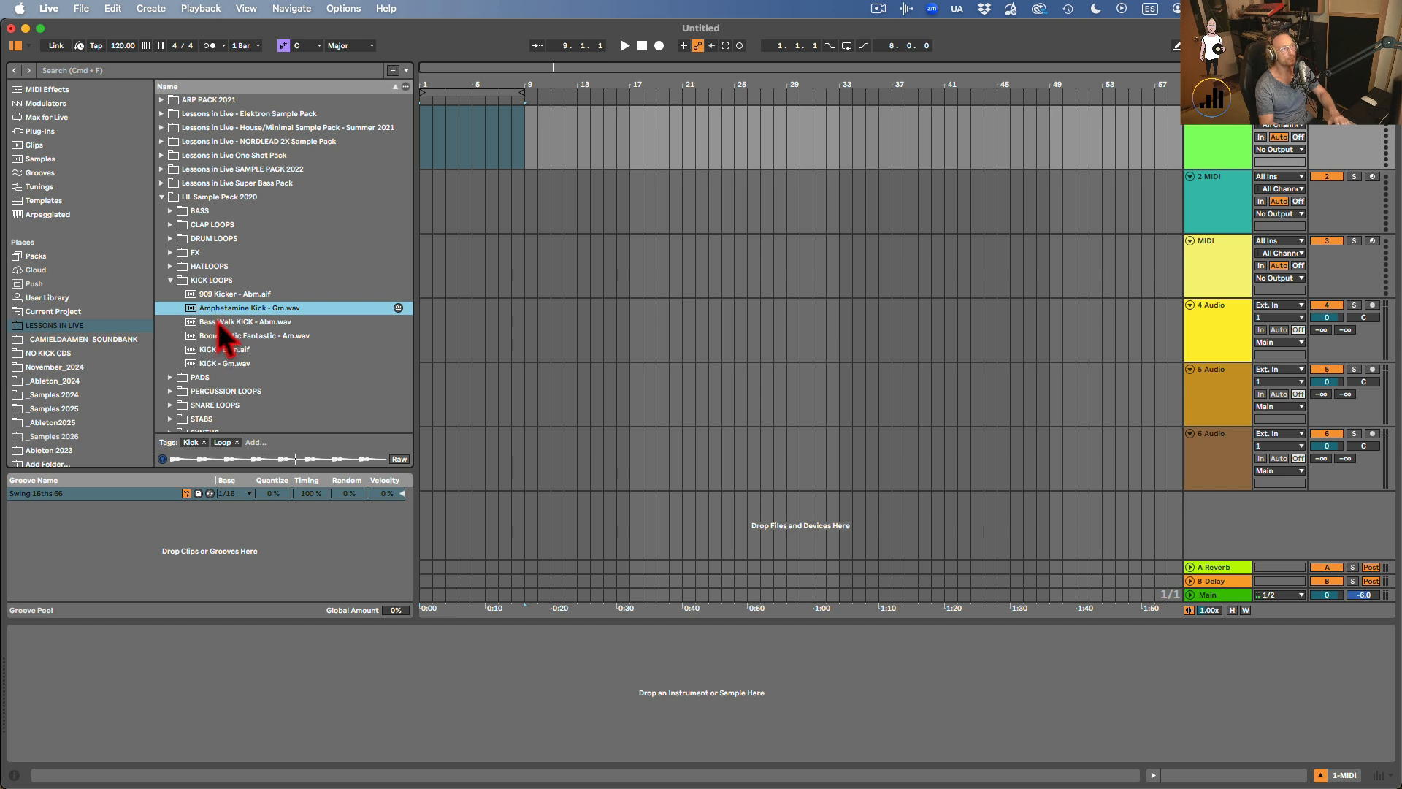
pyautogui.moveTo(223, 321); pyautogui.dragTo(425, 326)
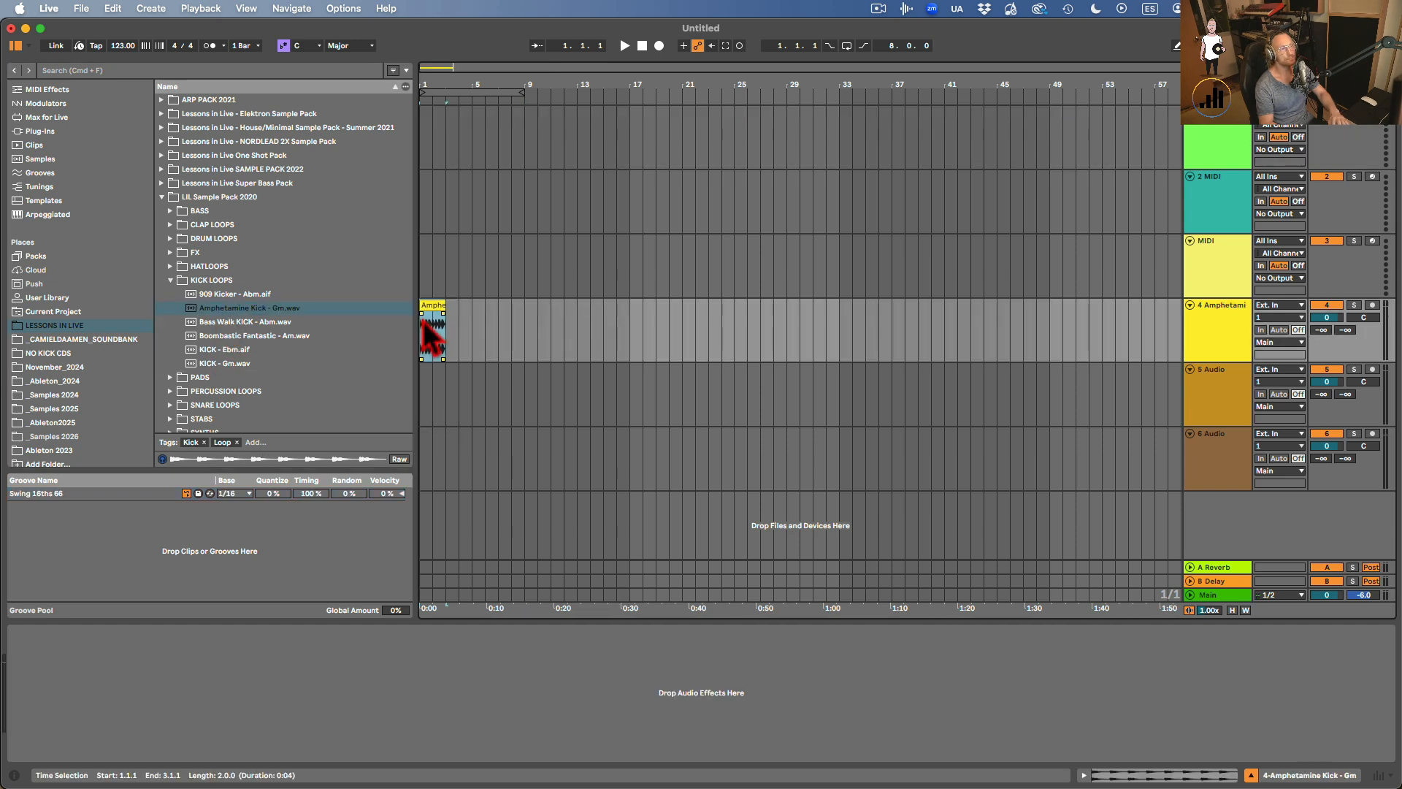
pyautogui.press('super+z')
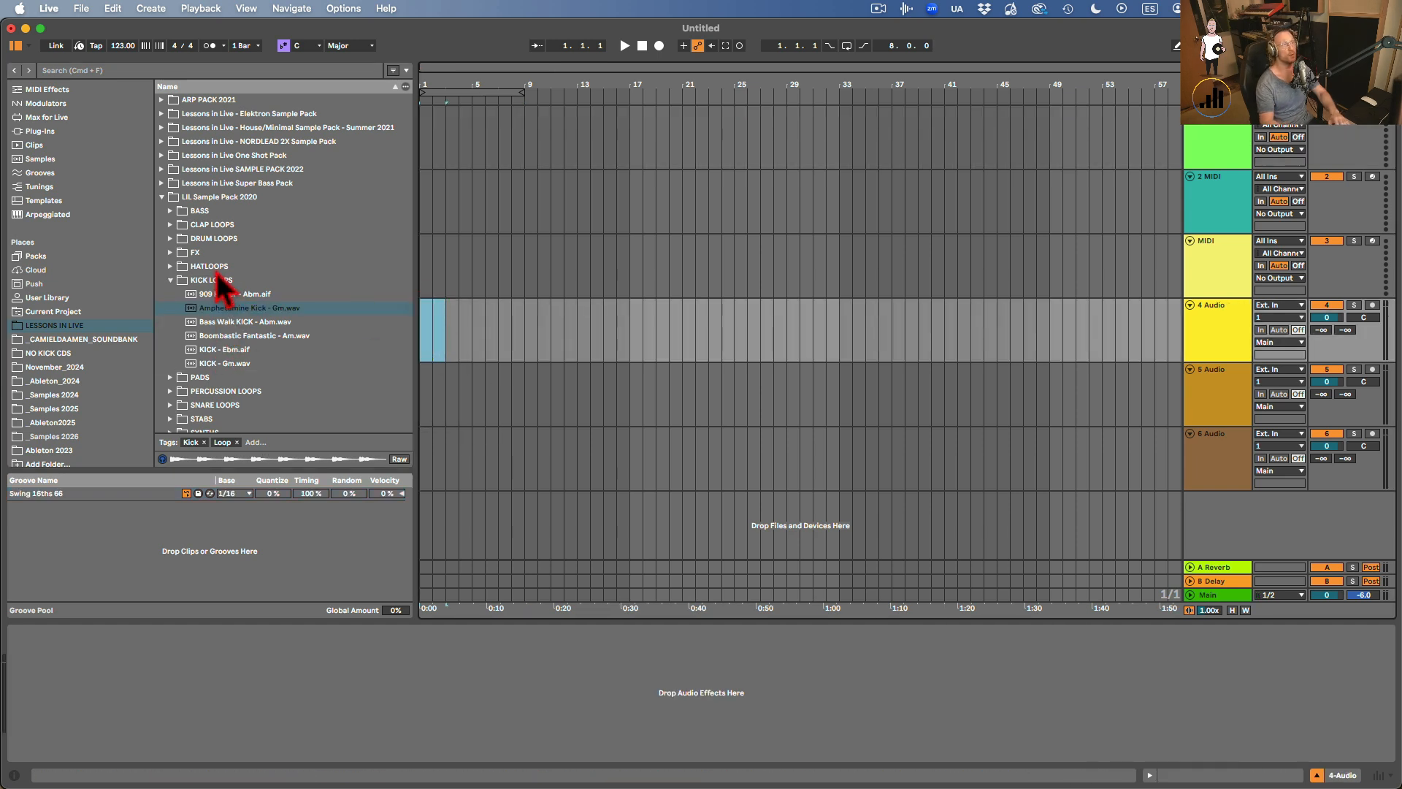
pyautogui.click(214, 282)
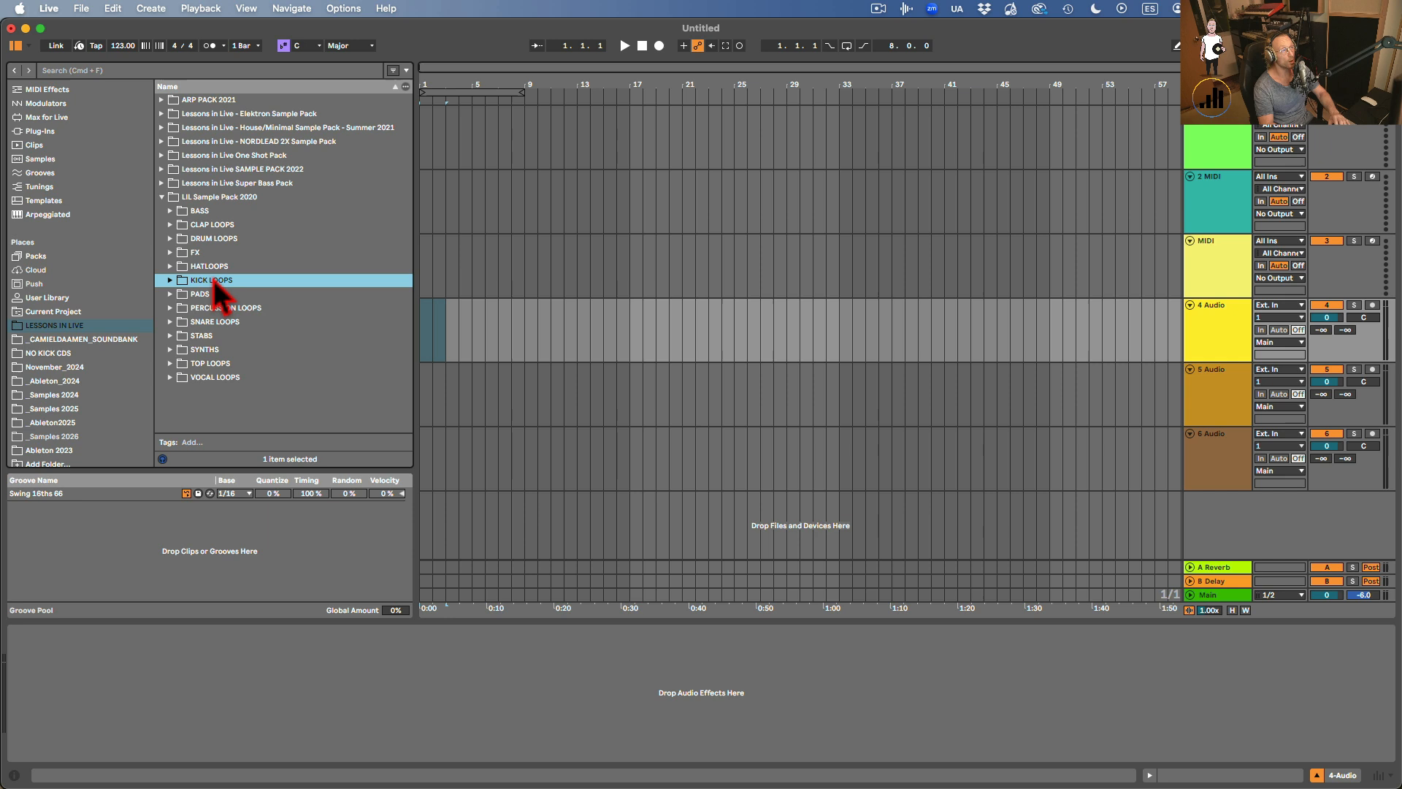
# Audition the kick one-shots in Lessons in Live One Shot Pack and place Kicks1.wav at bar 1 of the 4 Audio track.
pyautogui.doubleClick(216, 155)
pyautogui.doubleClick(212, 197)
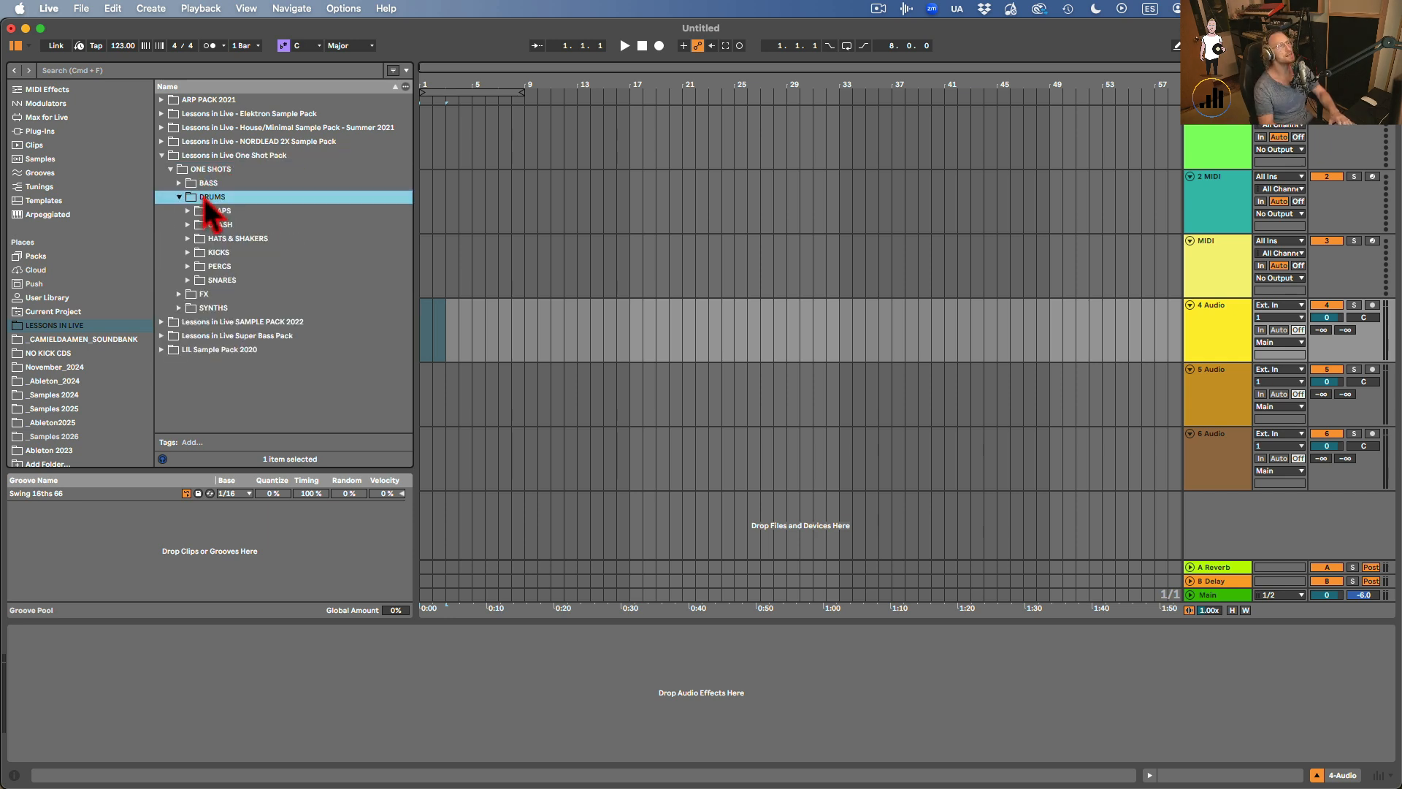
pyautogui.doubleClick(222, 256)
pyautogui.press('Down')
pyautogui.press('Down')
pyautogui.press('Down')
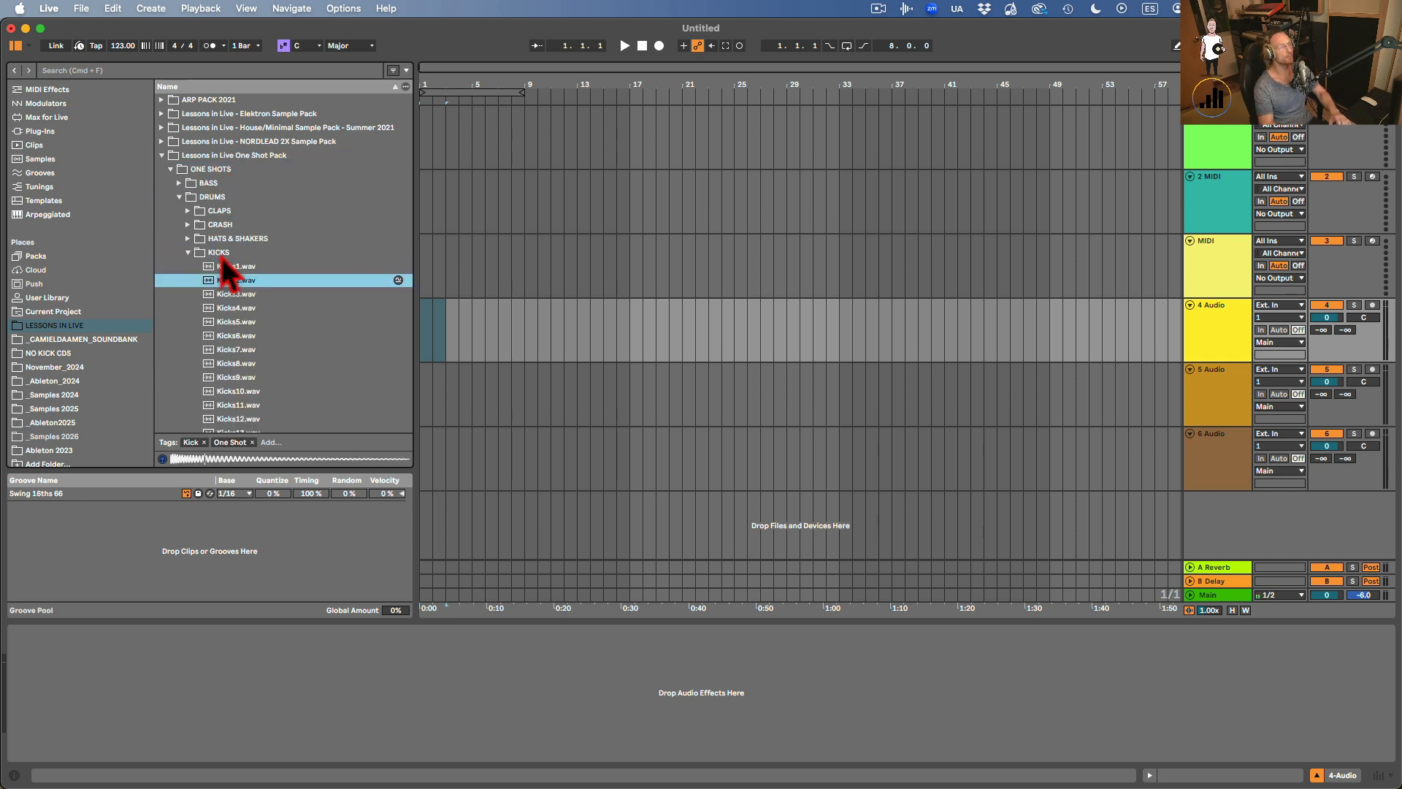
pyautogui.press('Up')
pyautogui.press('Up')
pyautogui.moveTo(236, 267); pyautogui.dragTo(422, 350)
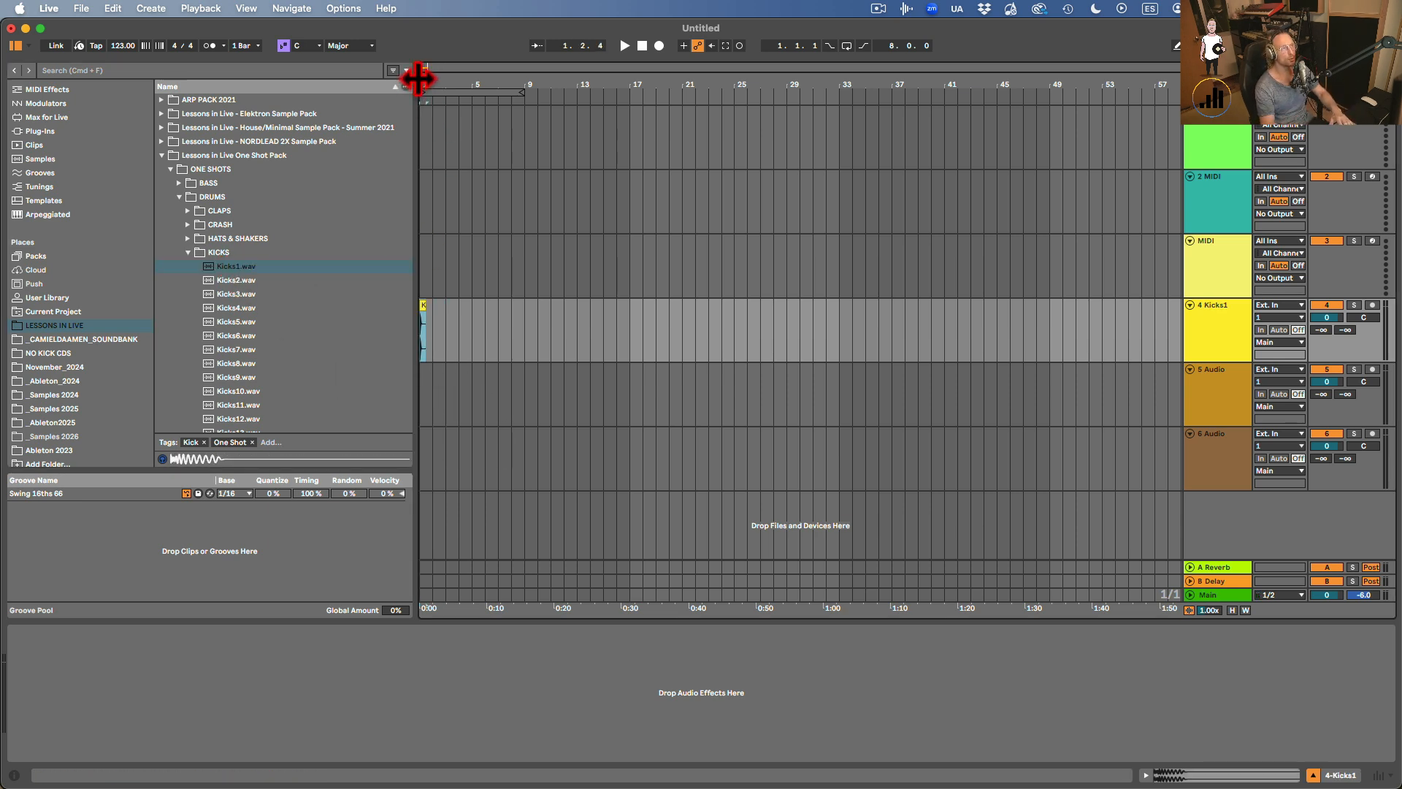
# Play back the kick clip and lower its track volume to -6.0 dB.
pyautogui.moveTo(421, 81); pyautogui.dragTo(435, 106)
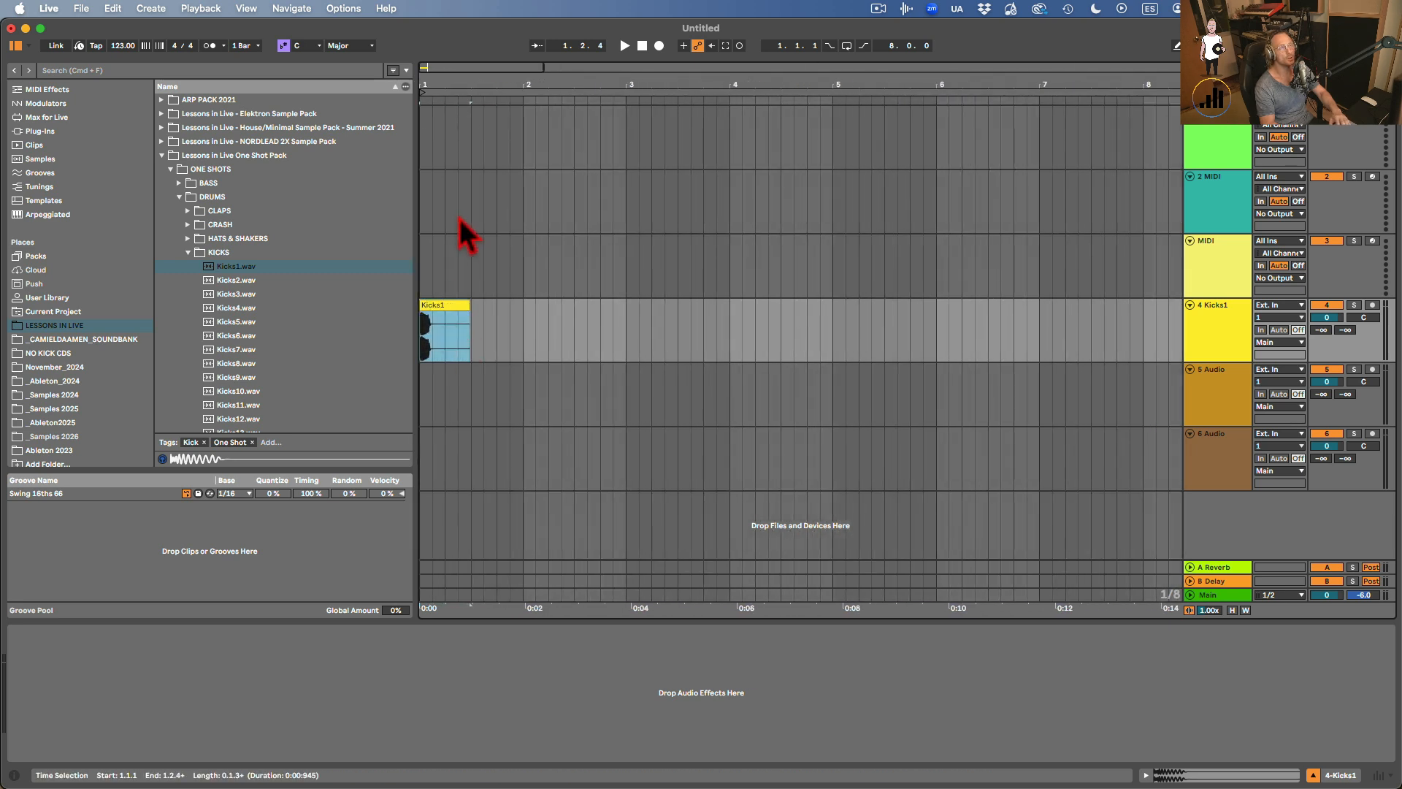
pyautogui.press('space')
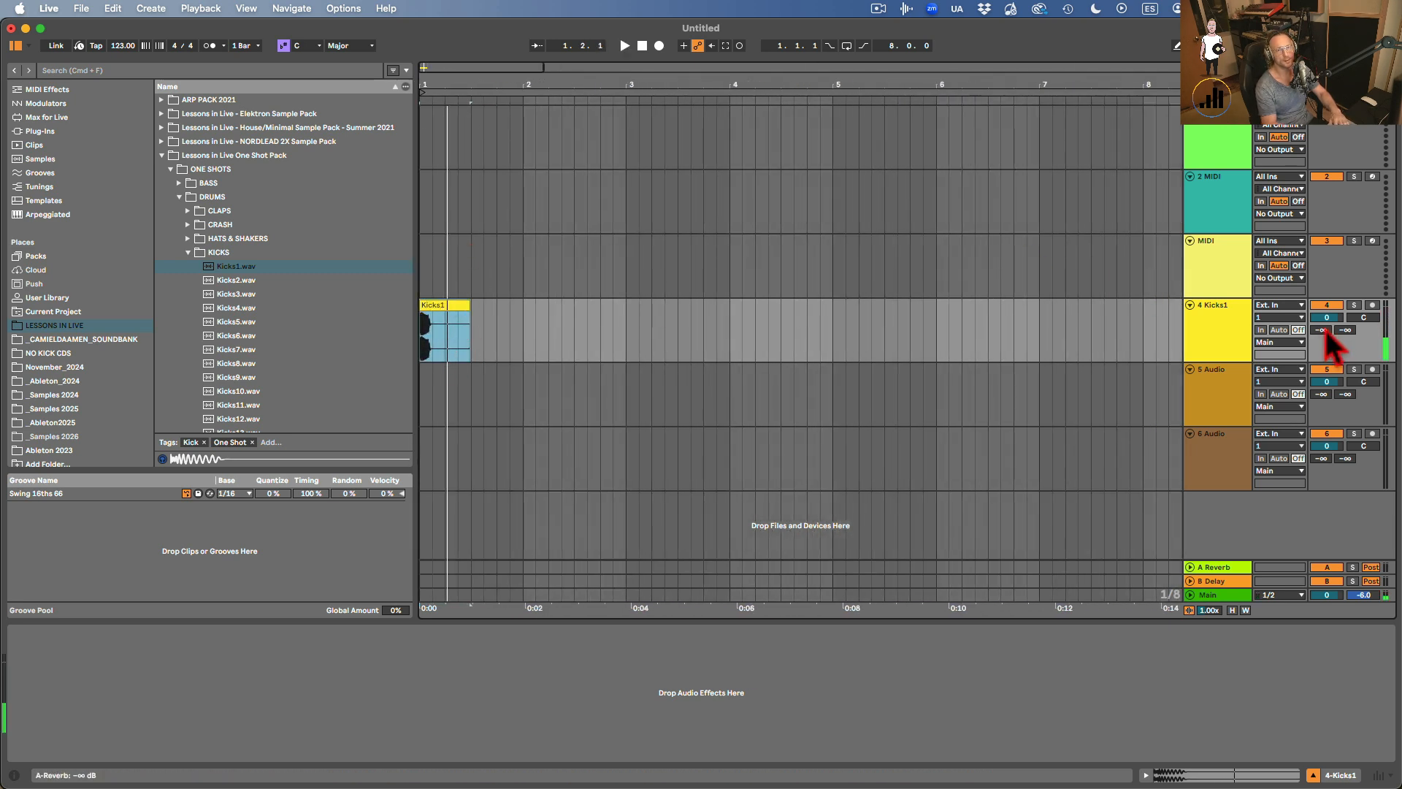
pyautogui.moveTo(1327, 318); pyautogui.dragTo(1327, 328)
# Shorten the Kicks1 clip to one beat and duplicate it on every beat up to bar 5, checking the result by playback.
pyautogui.moveTo(445, 322); pyautogui.dragTo(410, 309)
pyautogui.press('super+d')
pyautogui.press('super+d')
pyautogui.press('super+d')
pyautogui.press('super+d')
pyautogui.press('super+d')
pyautogui.press('super+d')
pyautogui.press('super+d')
pyautogui.press('super+d')
pyautogui.press('super+d')
pyautogui.press('super+d')
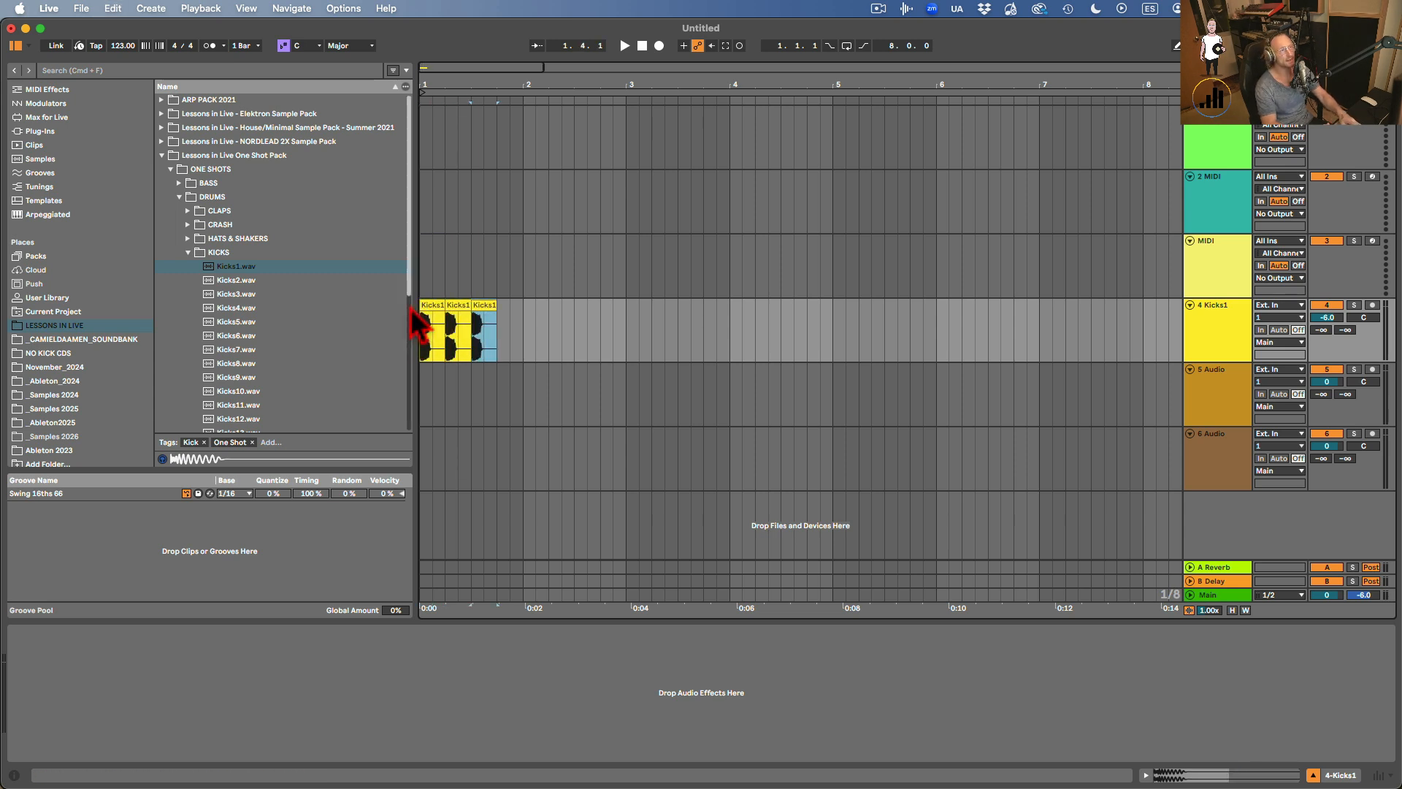
pyautogui.press('super+d')
pyautogui.press('super+d')
pyautogui.press('super+d')
pyautogui.press('super+d')
pyautogui.press('super+d')
pyautogui.press('super+d')
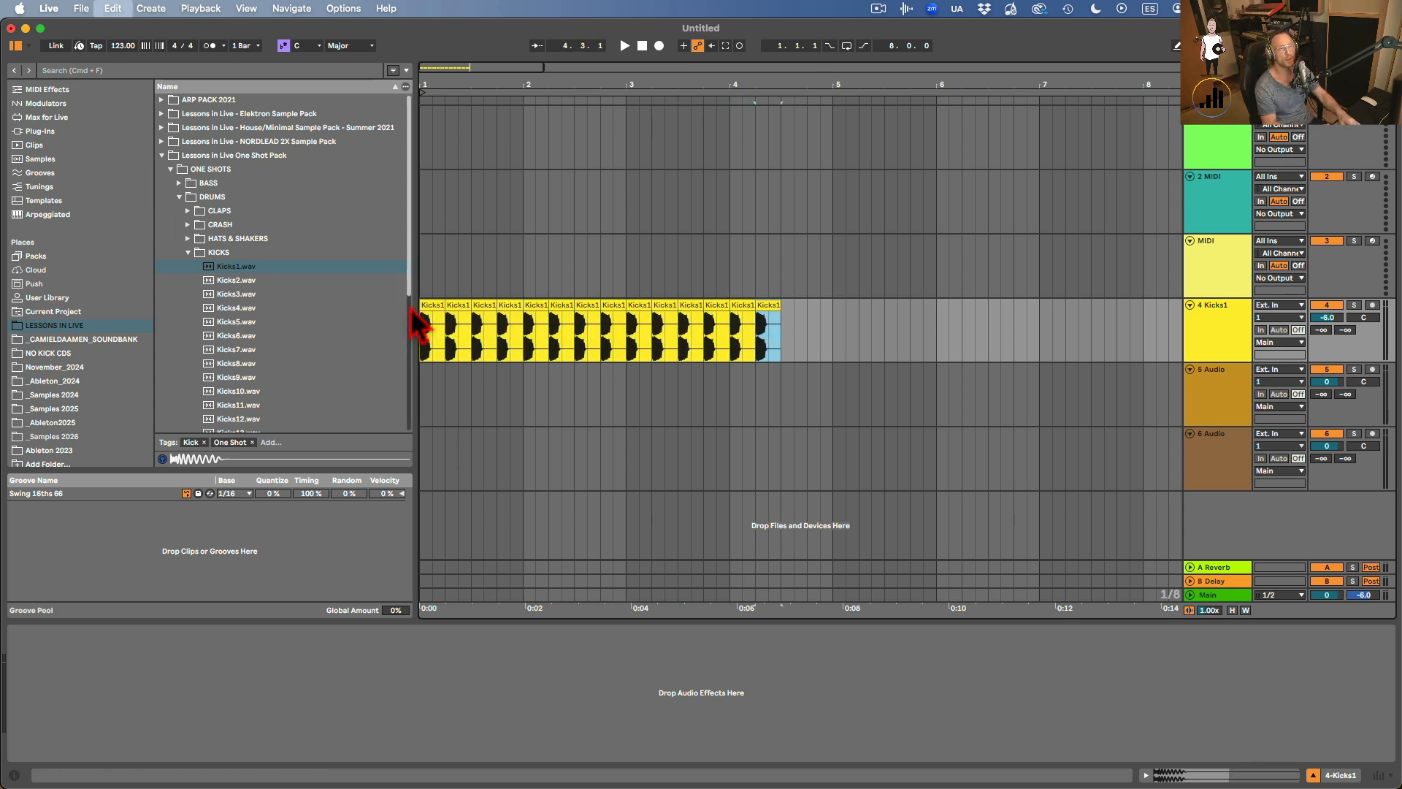
pyautogui.press('super+z')
pyautogui.click(434, 310)
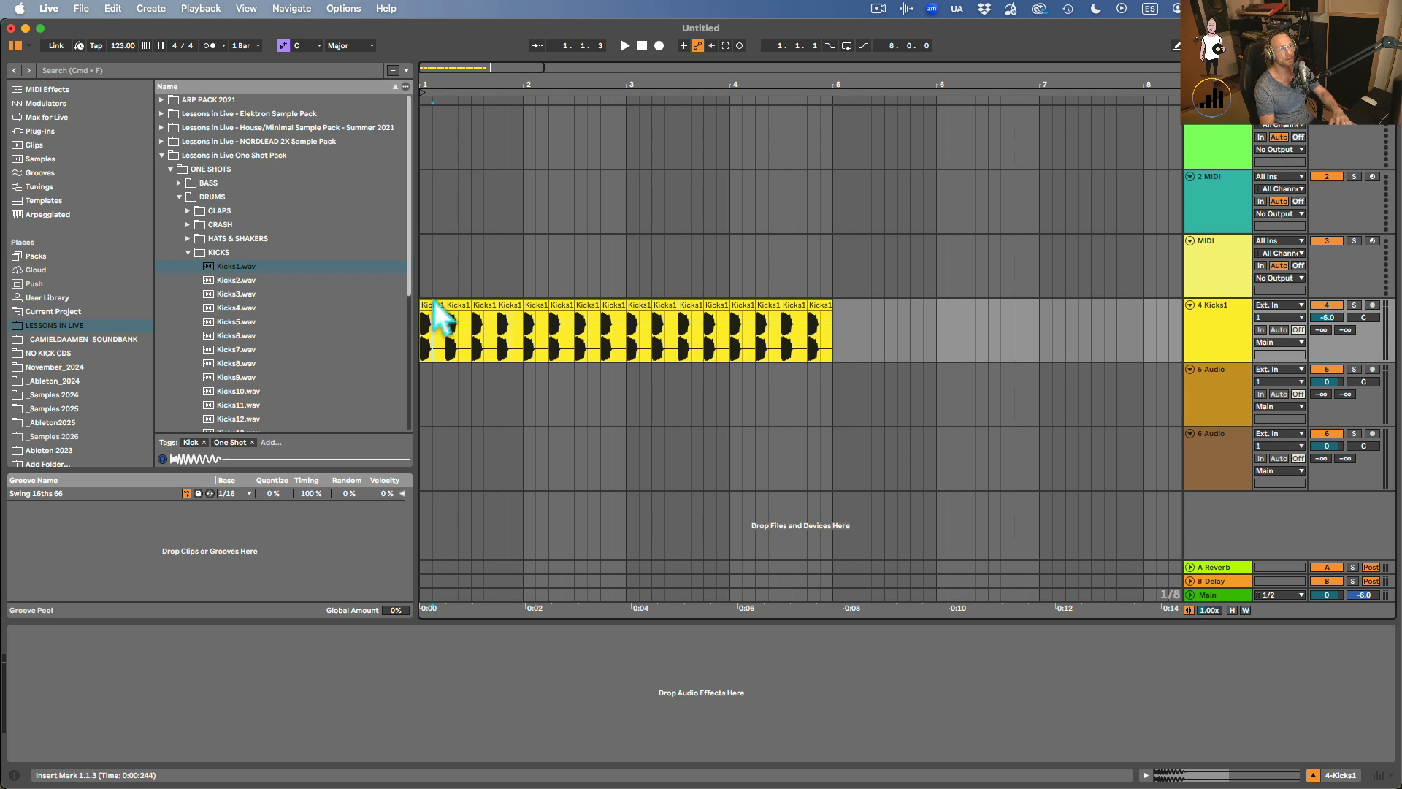
pyautogui.press('space')
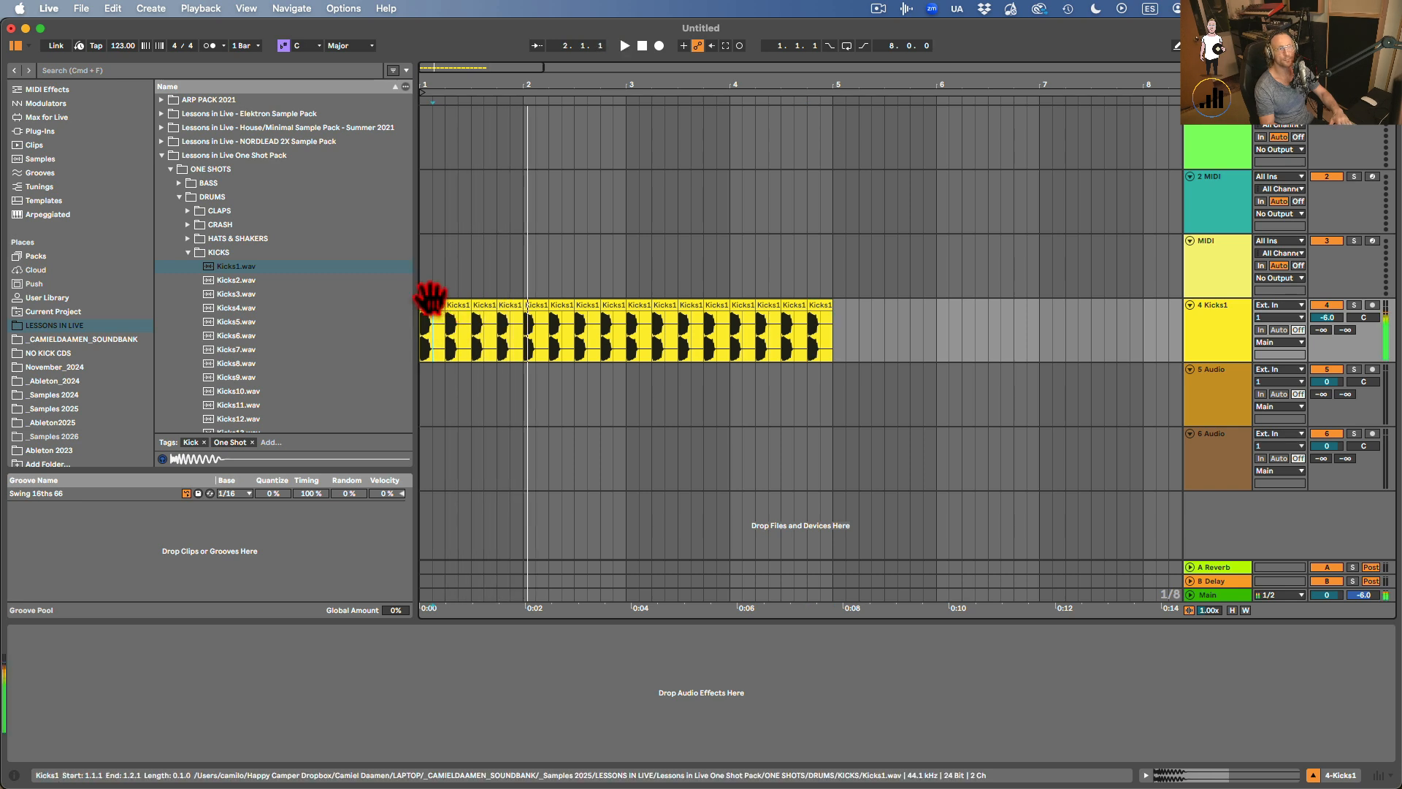
pyautogui.press('space')
# Consolidate all the kick clips from bar 1 to bar 5 into one audio clip.
pyautogui.moveTo(803, 317)
pyautogui.mouseDown()
pyautogui.moveTo(820, 307)
pyautogui.moveTo(431, 303)
pyautogui.mouseUp()
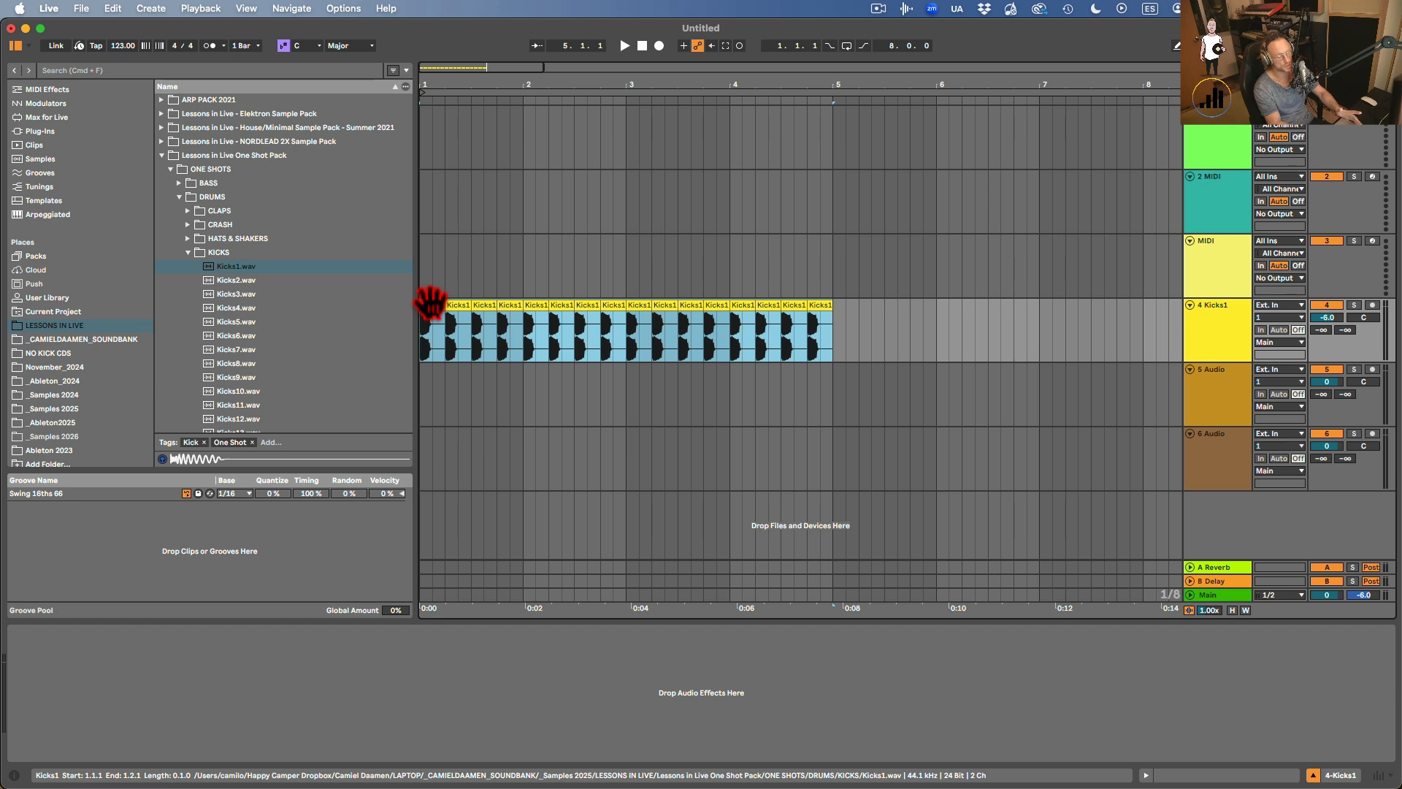
pyautogui.rightClick(433, 304)
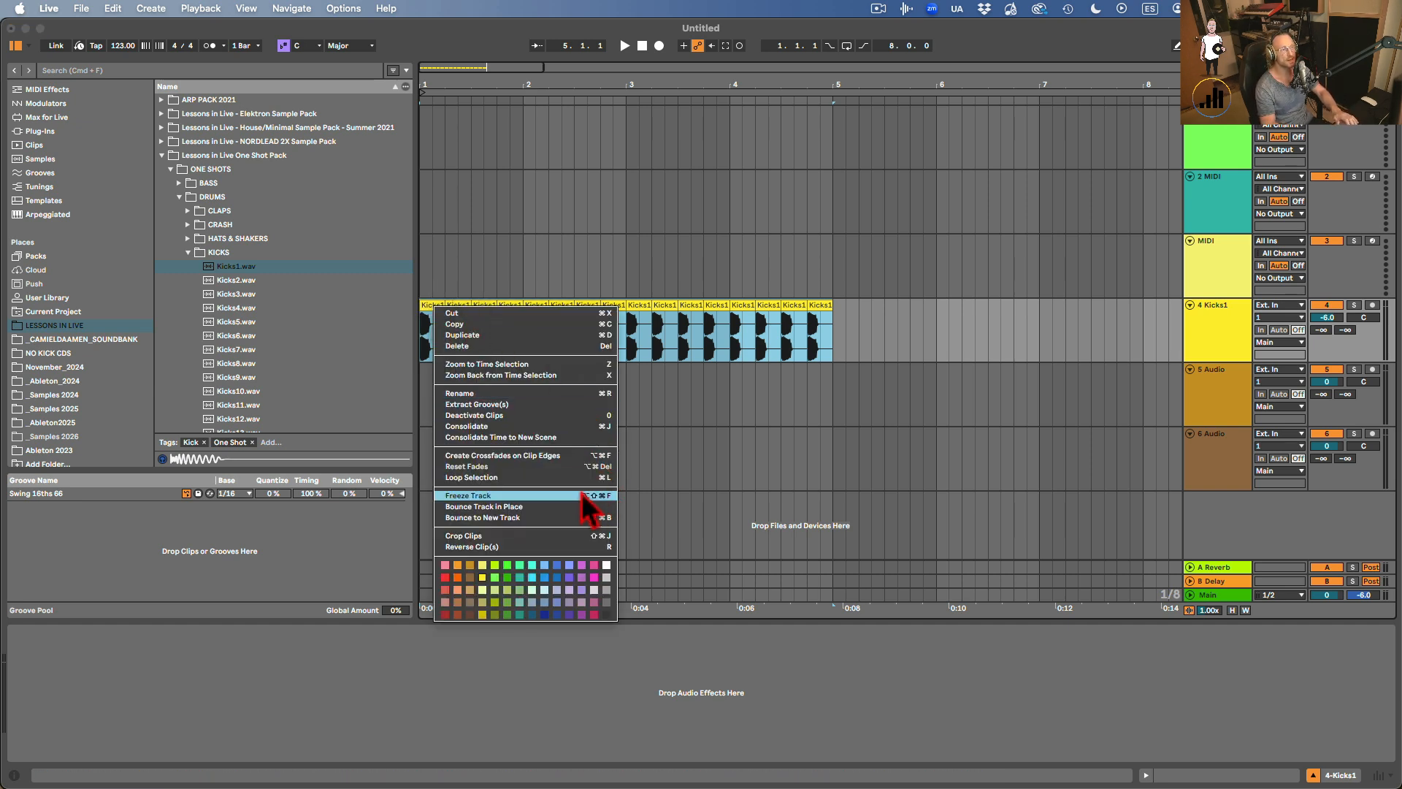
pyautogui.click(554, 428)
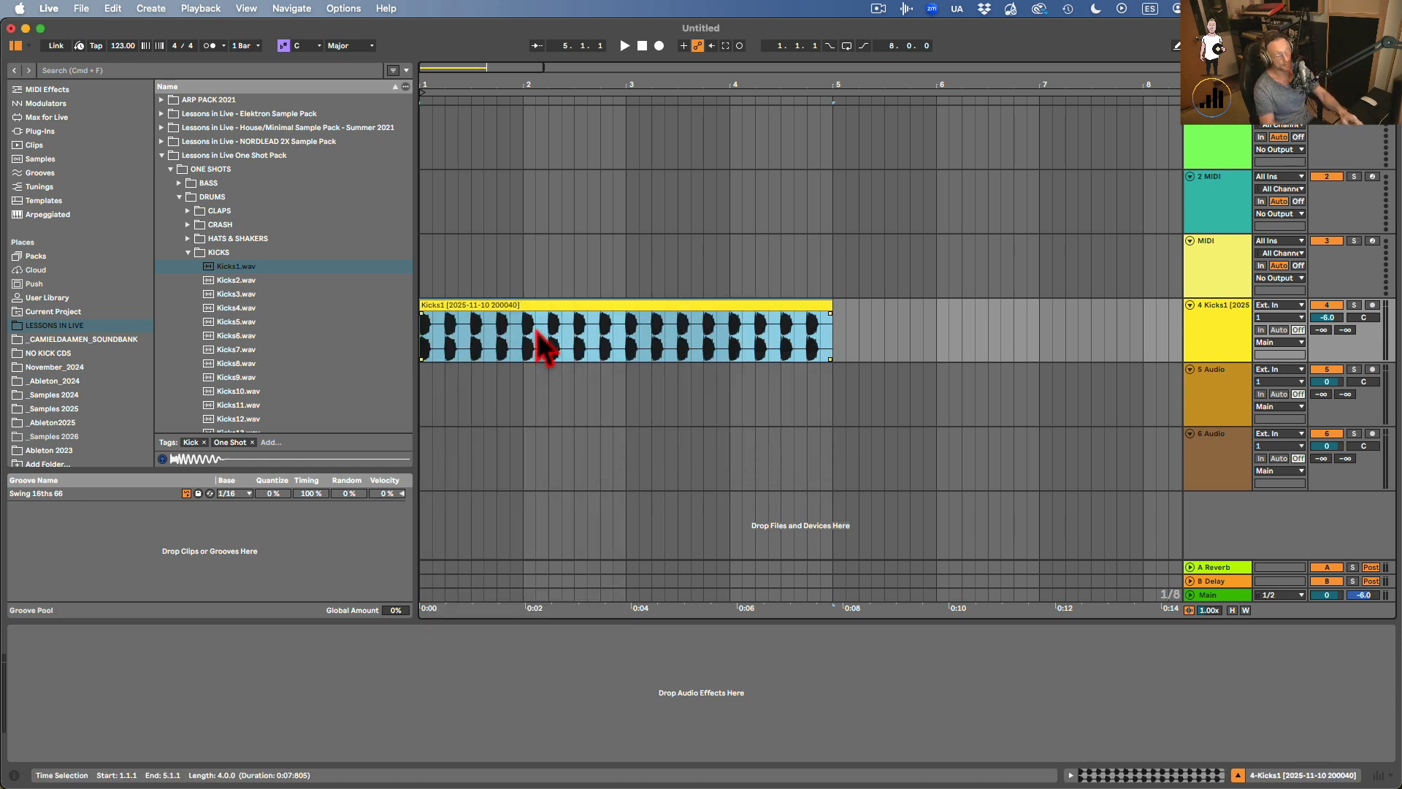
# Try duplicating the consolidated kick clip past bar 5, and remove the copies.
pyautogui.press('super+d')
pyautogui.press('super+d')
pyautogui.press('super+z')
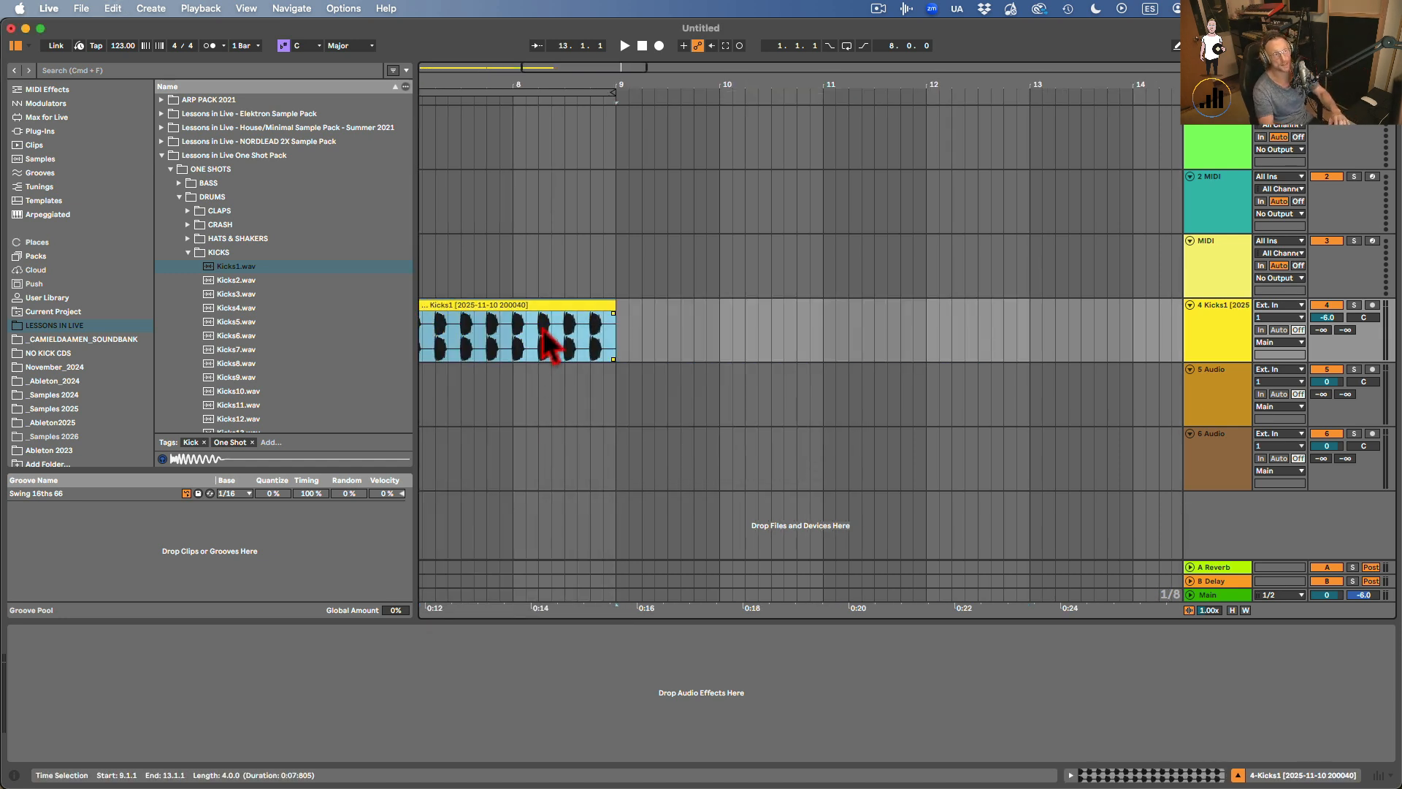
pyautogui.press('Delete')
pyautogui.hscroll(-10, 635, 351)
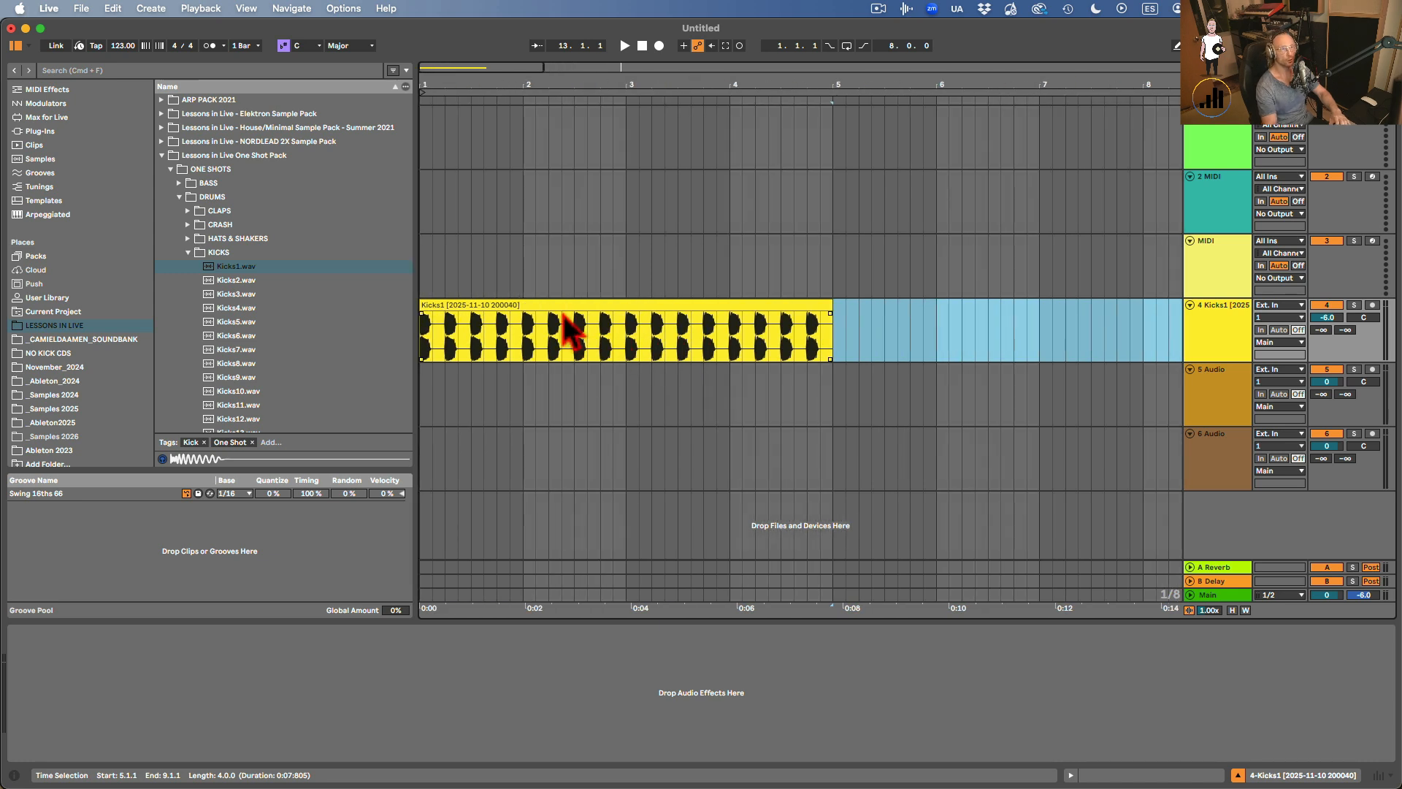
# Try deleting the consolidated kick clip from its audio track, and undo the deletion.
pyautogui.click(557, 303)
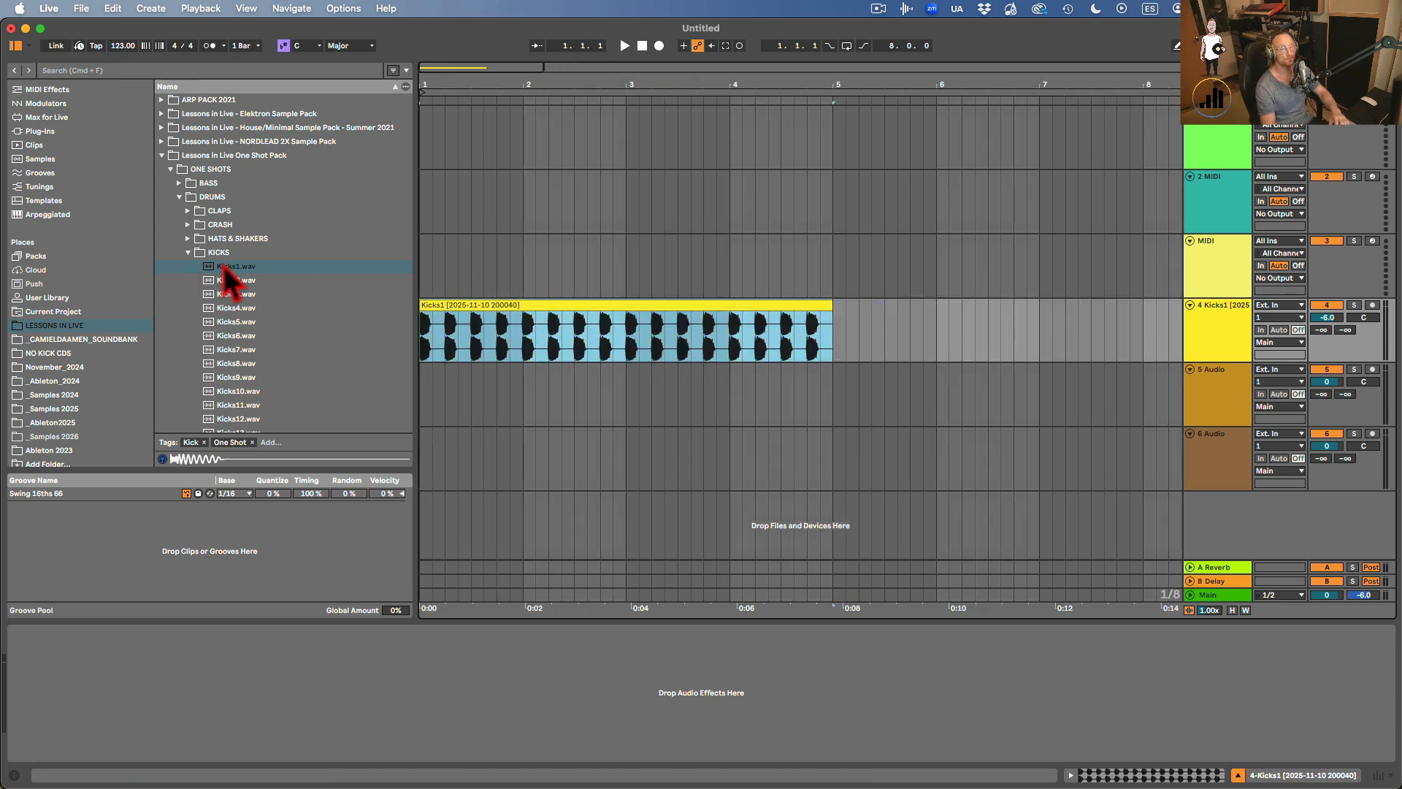
pyautogui.click(1212, 332)
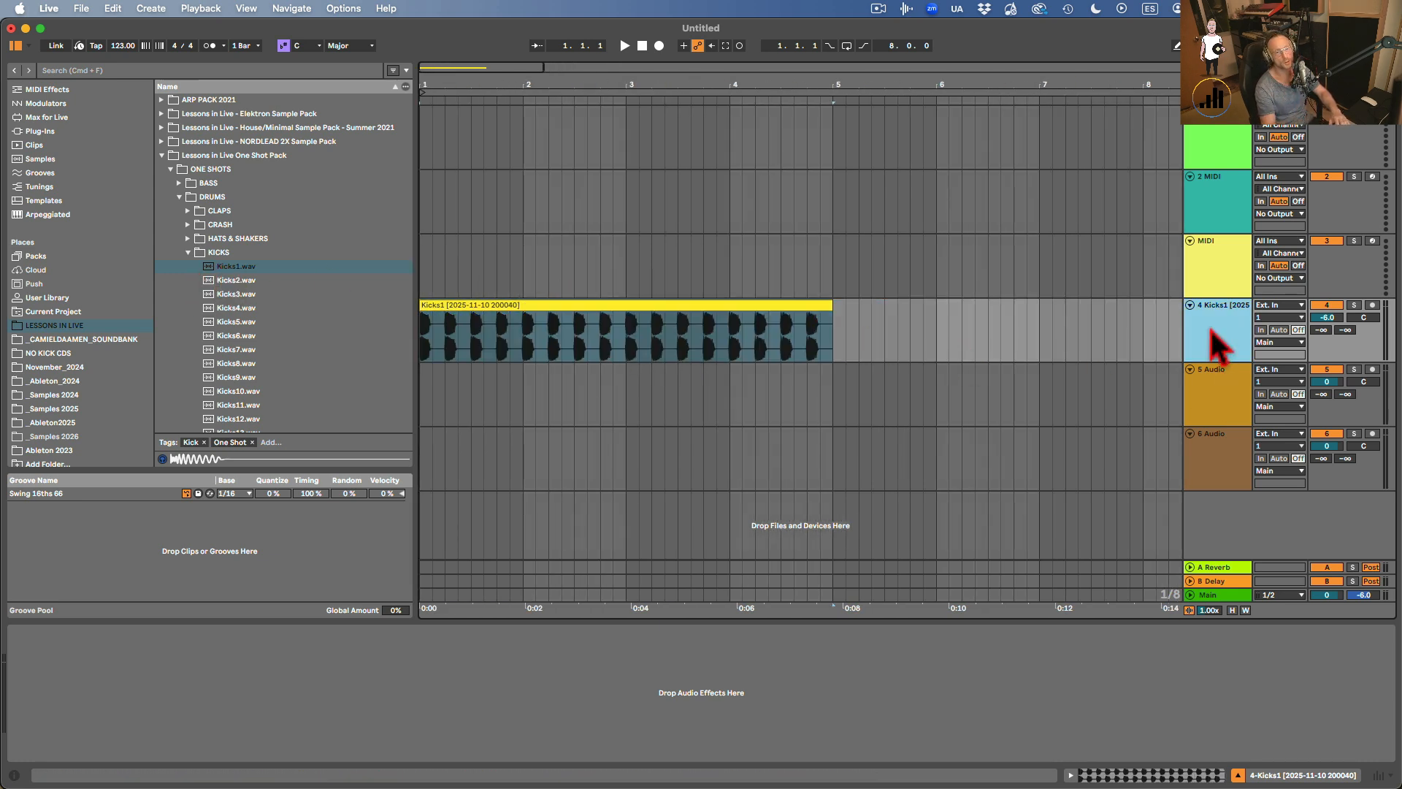
pyautogui.click(1231, 266)
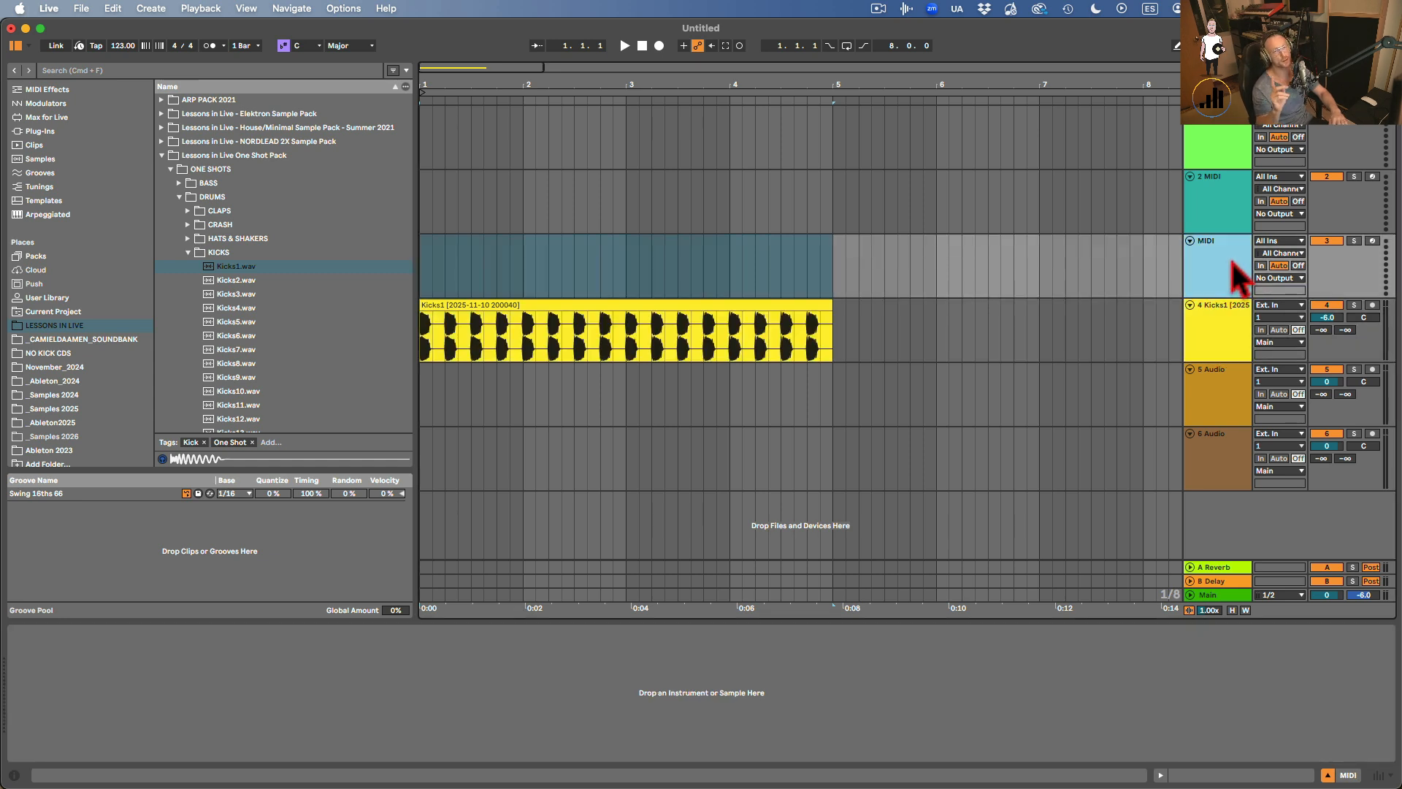
pyautogui.click(685, 303)
pyautogui.press('Delete')
pyautogui.click(1225, 259)
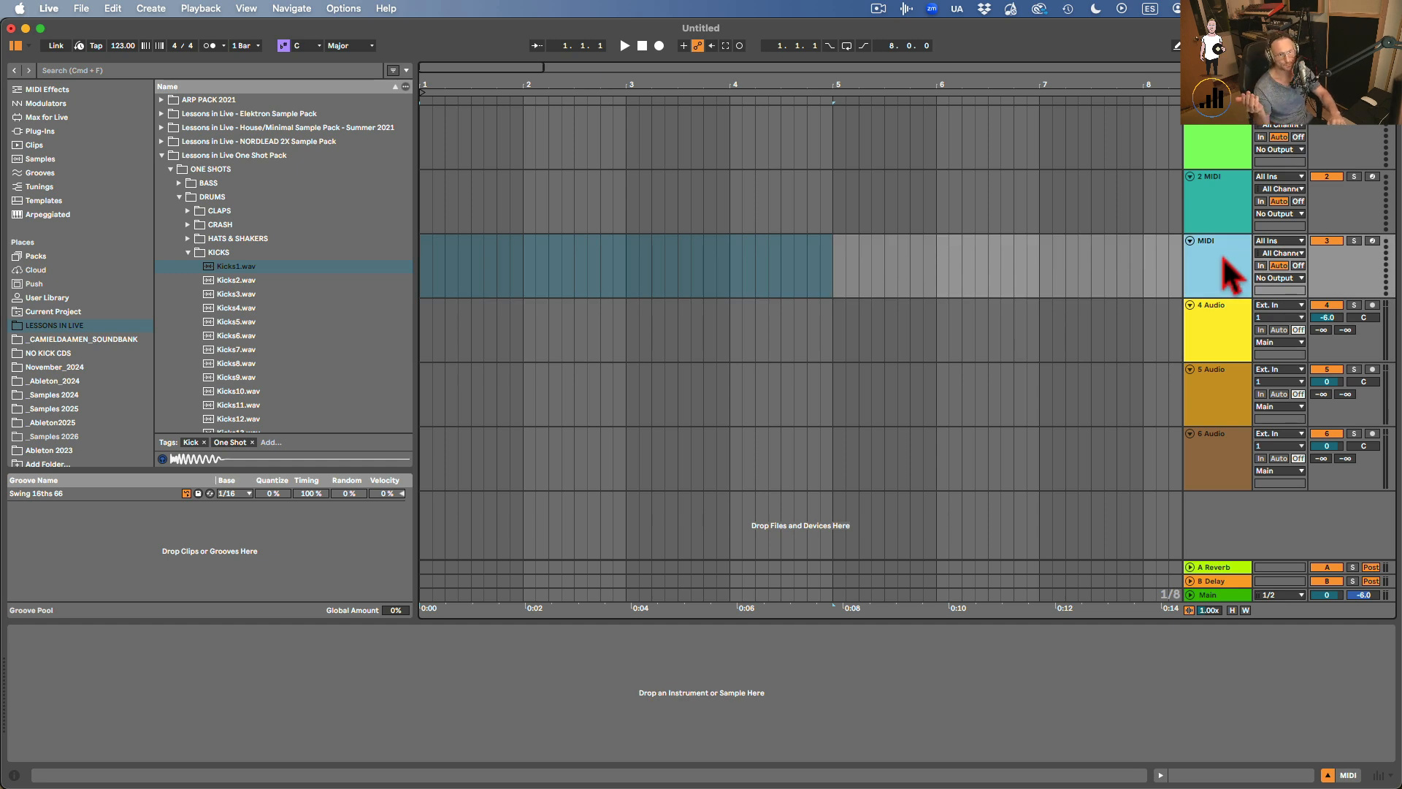
pyautogui.press('super+z')
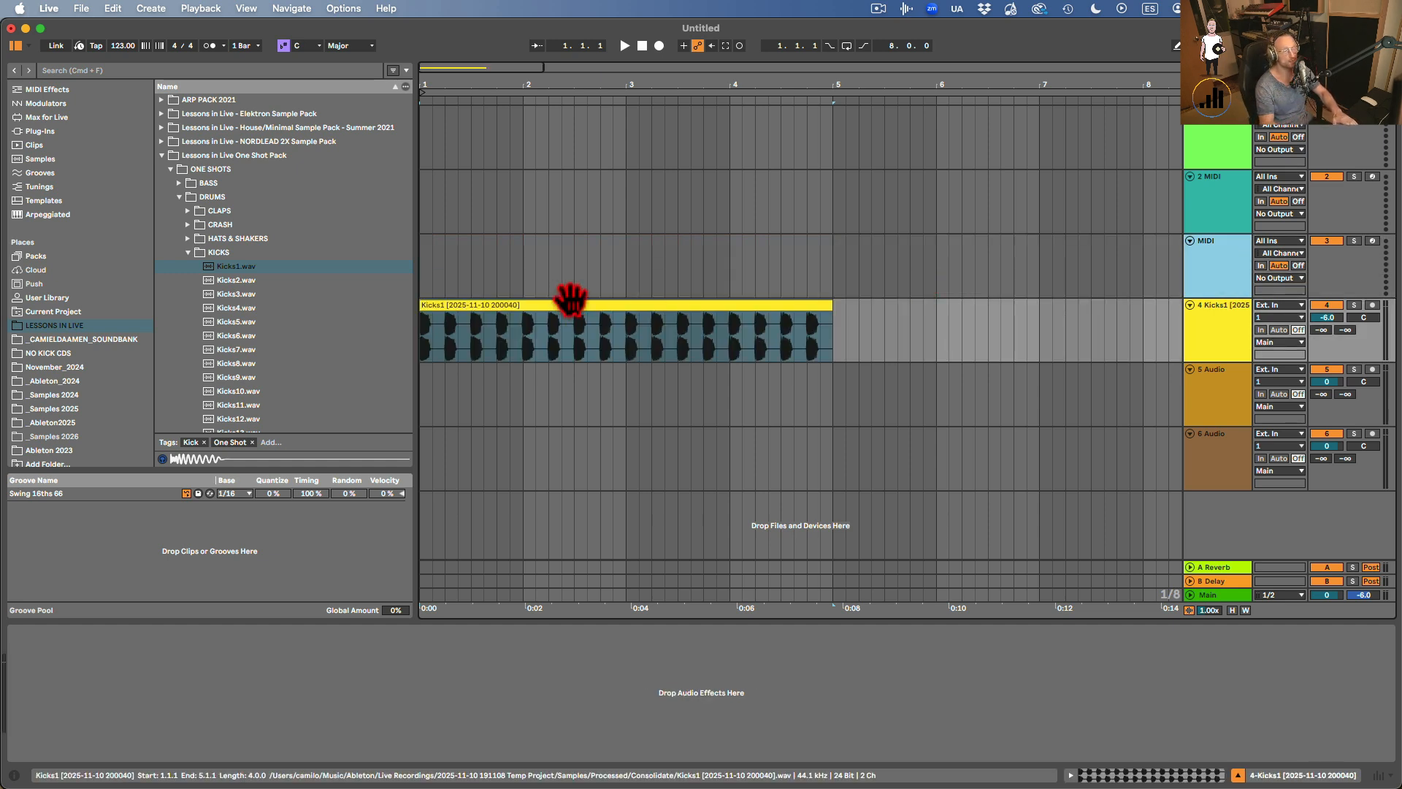
# Undo the consolidation of the kicks and delete every kick clip except the first.
pyautogui.click(571, 300)
pyautogui.press('super+z')
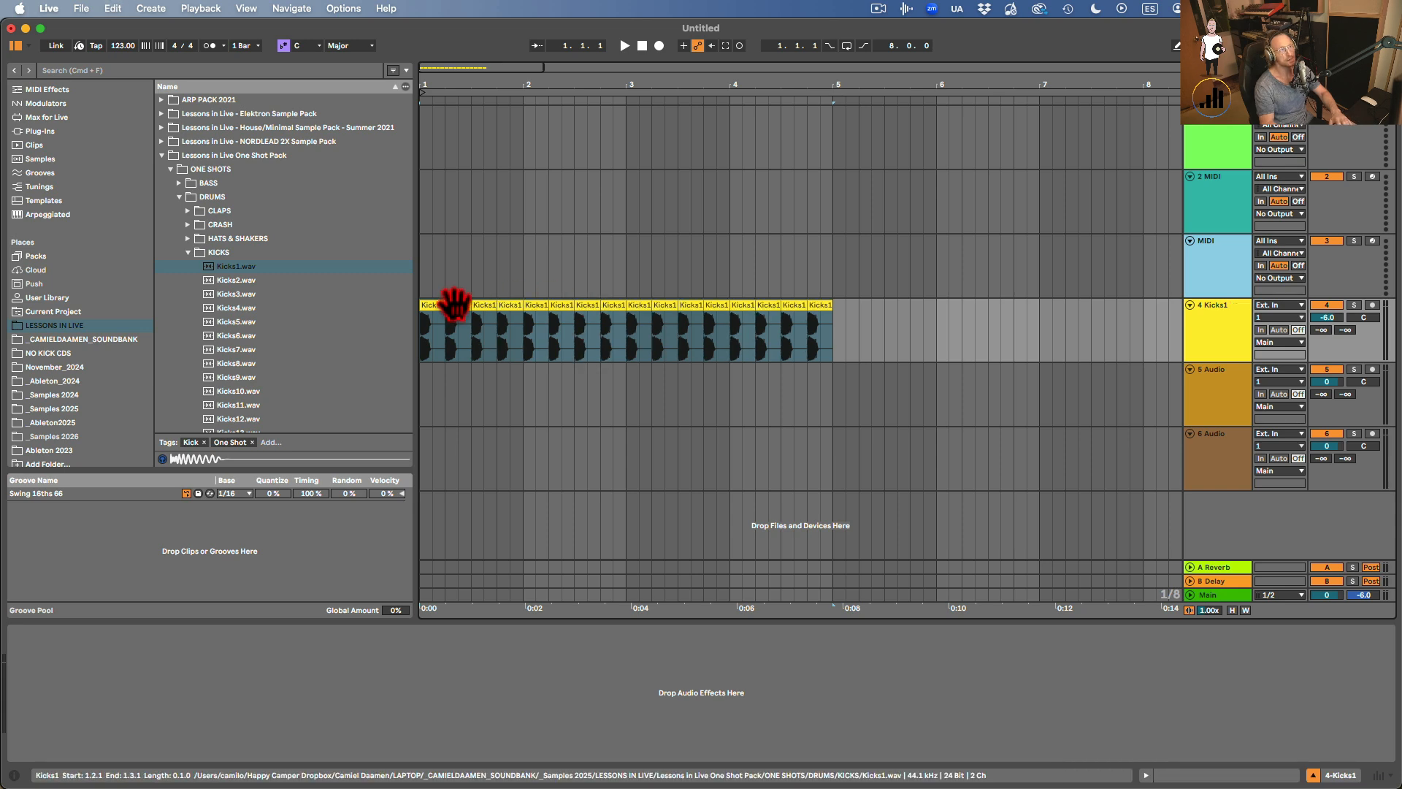
pyautogui.click(460, 322)
pyautogui.keyDown('shift'); pyautogui.click(810, 305); pyautogui.keyUp('shift')
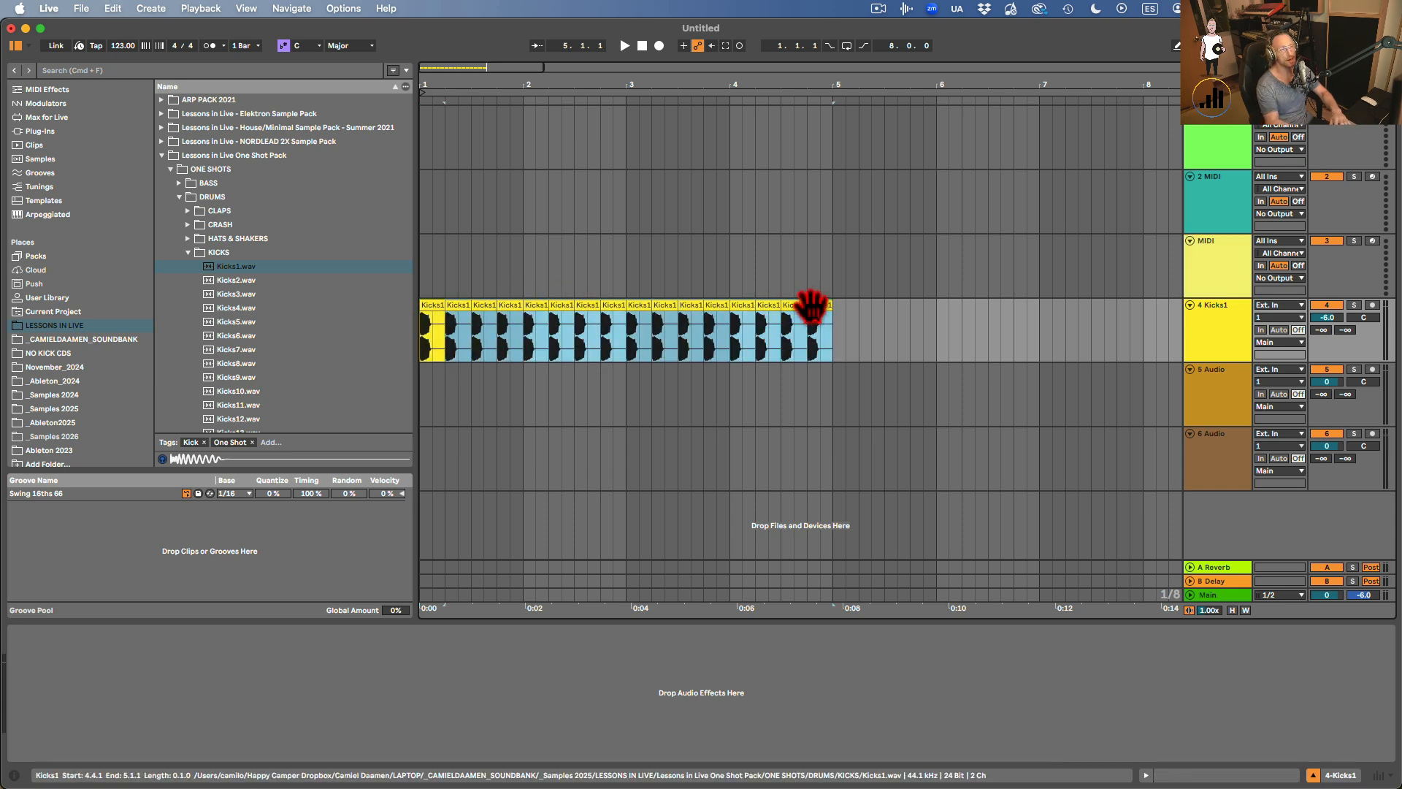
pyautogui.press('Delete')
# Open the remaining kick clip's settings and audition it transposed down 3 semitones.
pyautogui.doubleClick(433, 316)
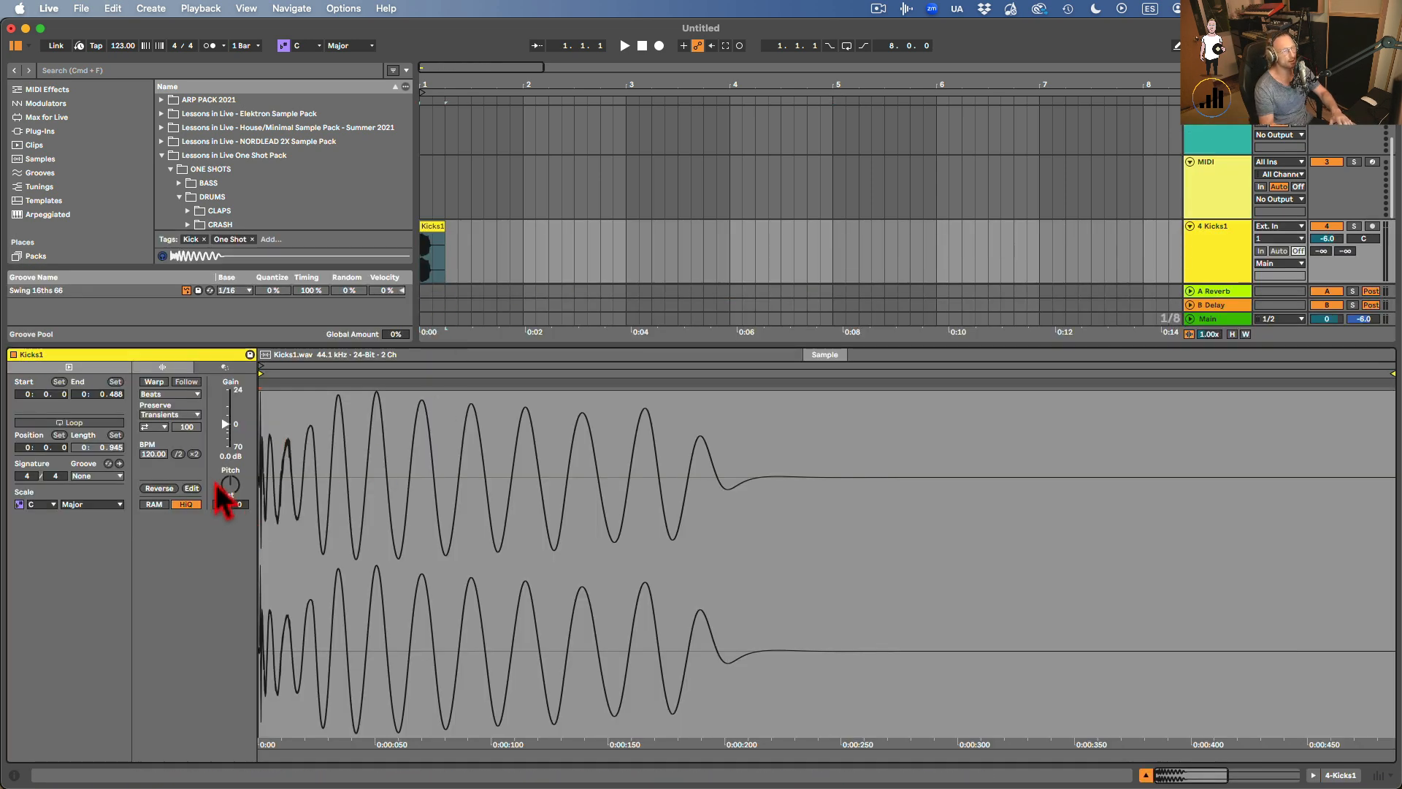
pyautogui.press('Down')
pyautogui.press('space')
pyautogui.press('space')
pyautogui.press('Down')
pyautogui.press('Down')
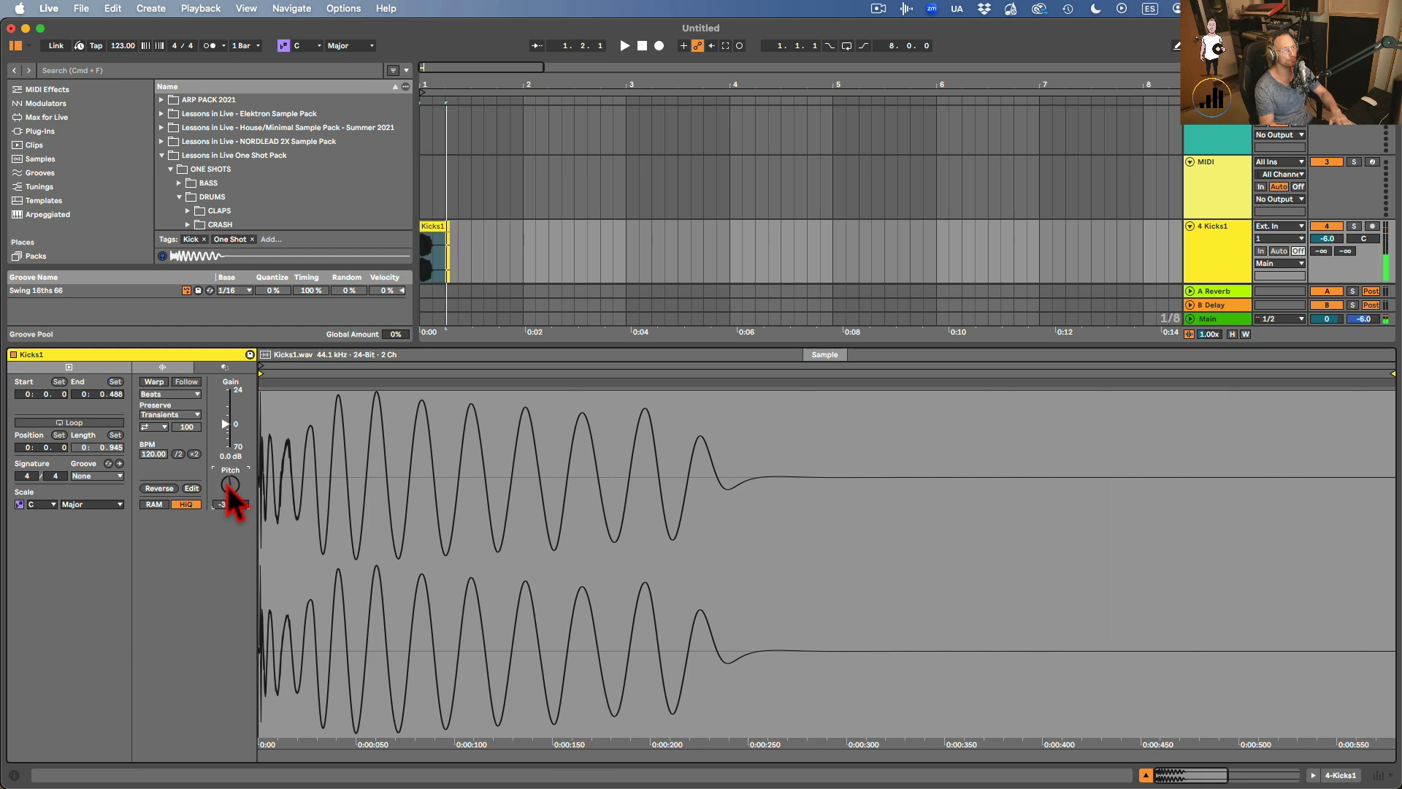
pyautogui.press('space')
# Audition the kick transposed down to -8 semitones, and reset its pitch to 0.
pyautogui.press('Down')
pyautogui.press('Down')
pyautogui.press('Down')
pyautogui.press('Down')
pyautogui.press('Down')
pyautogui.press('Down')
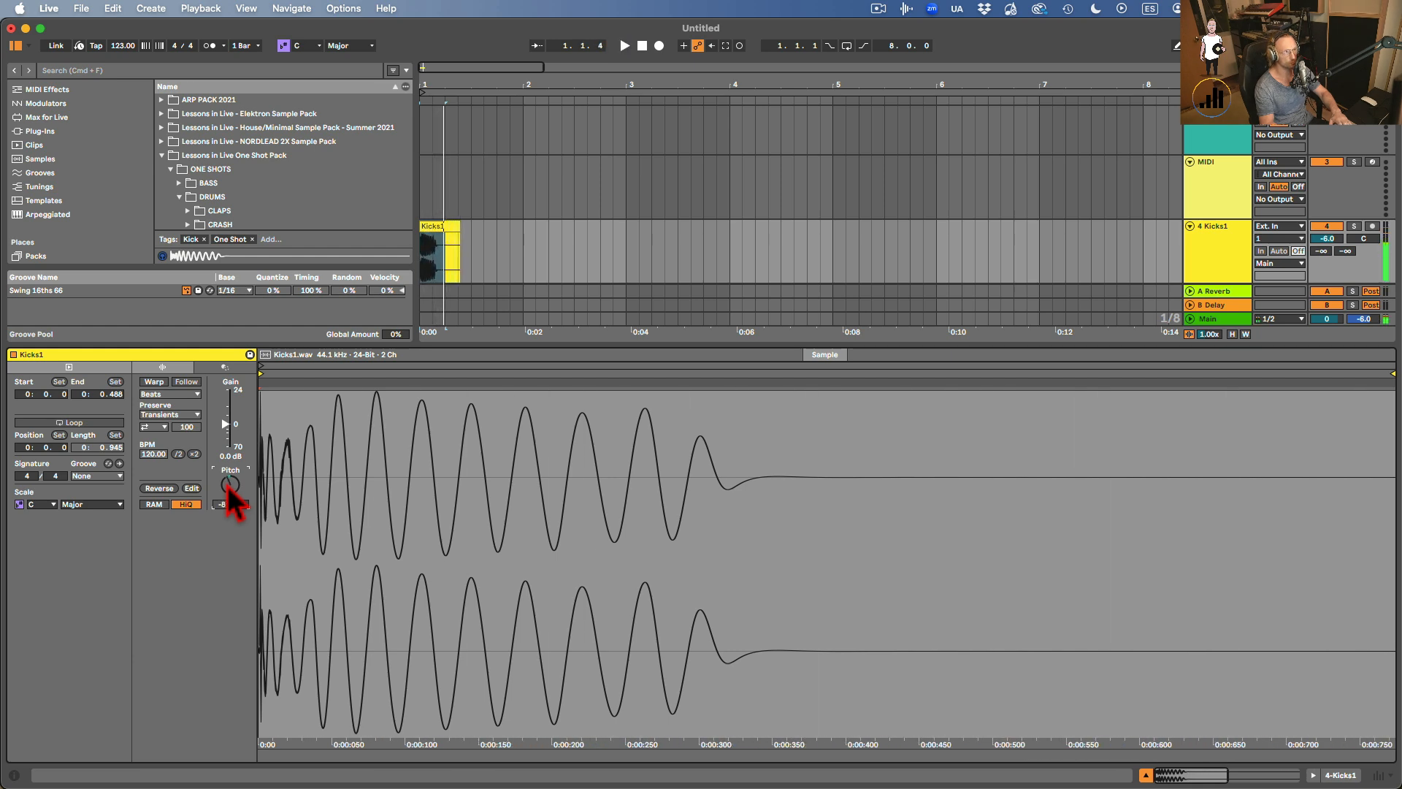
pyautogui.press('space')
pyautogui.press('space')
pyautogui.doubleClick(229, 485)
pyautogui.press('space')
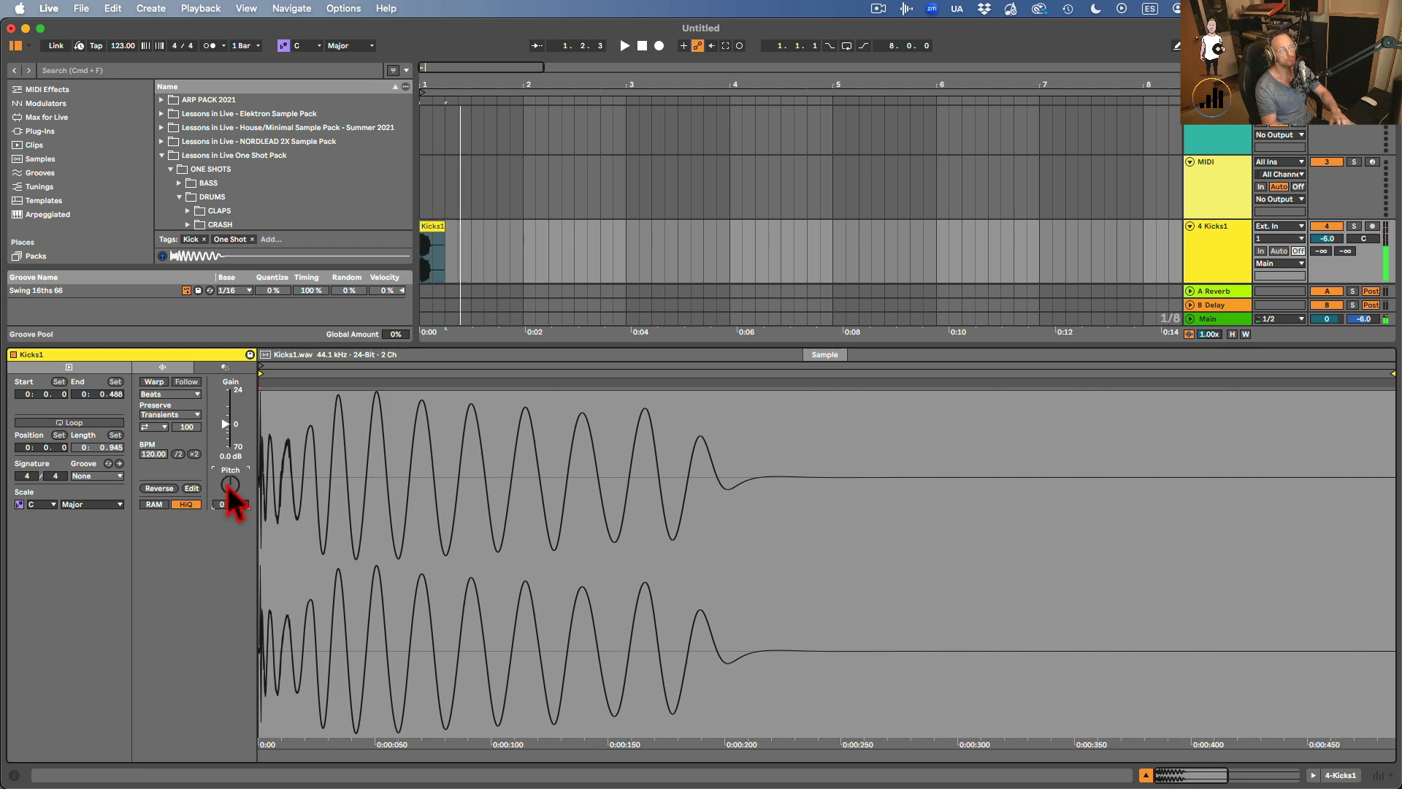
# Hide the clip settings and place Bass_C2_06.wav from the one-shot bass samples at bar 1 of the 5 Audio track.
pyautogui.click(1146, 775)
pyautogui.click(200, 252)
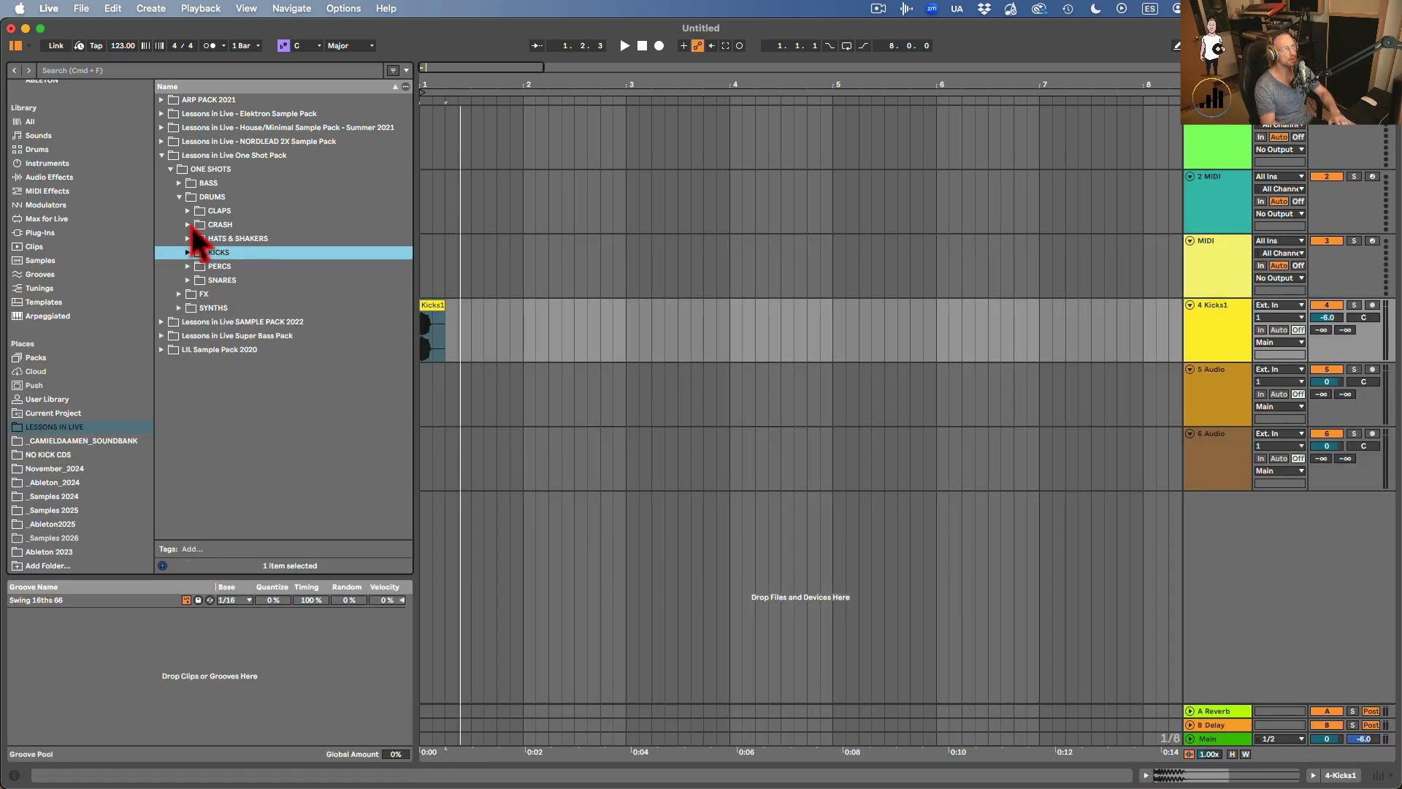
pyautogui.click(179, 183)
pyautogui.moveTo(234, 282); pyautogui.dragTo(427, 398)
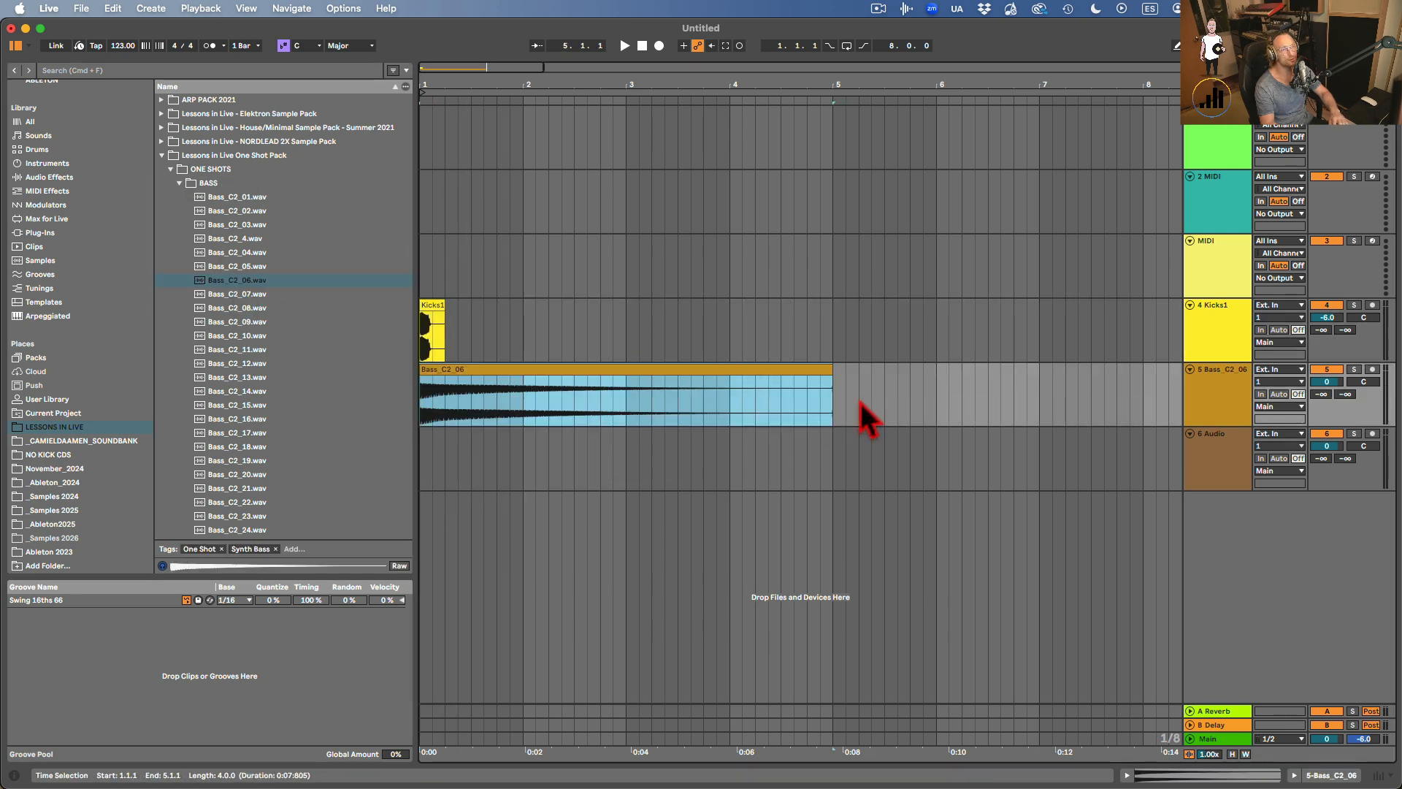
# Shorten the bass clip to one beat and copy it to 1.2.3 and 1.4.1, checking the pattern by playback.
pyautogui.moveTo(836, 394); pyautogui.dragTo(506, 401)
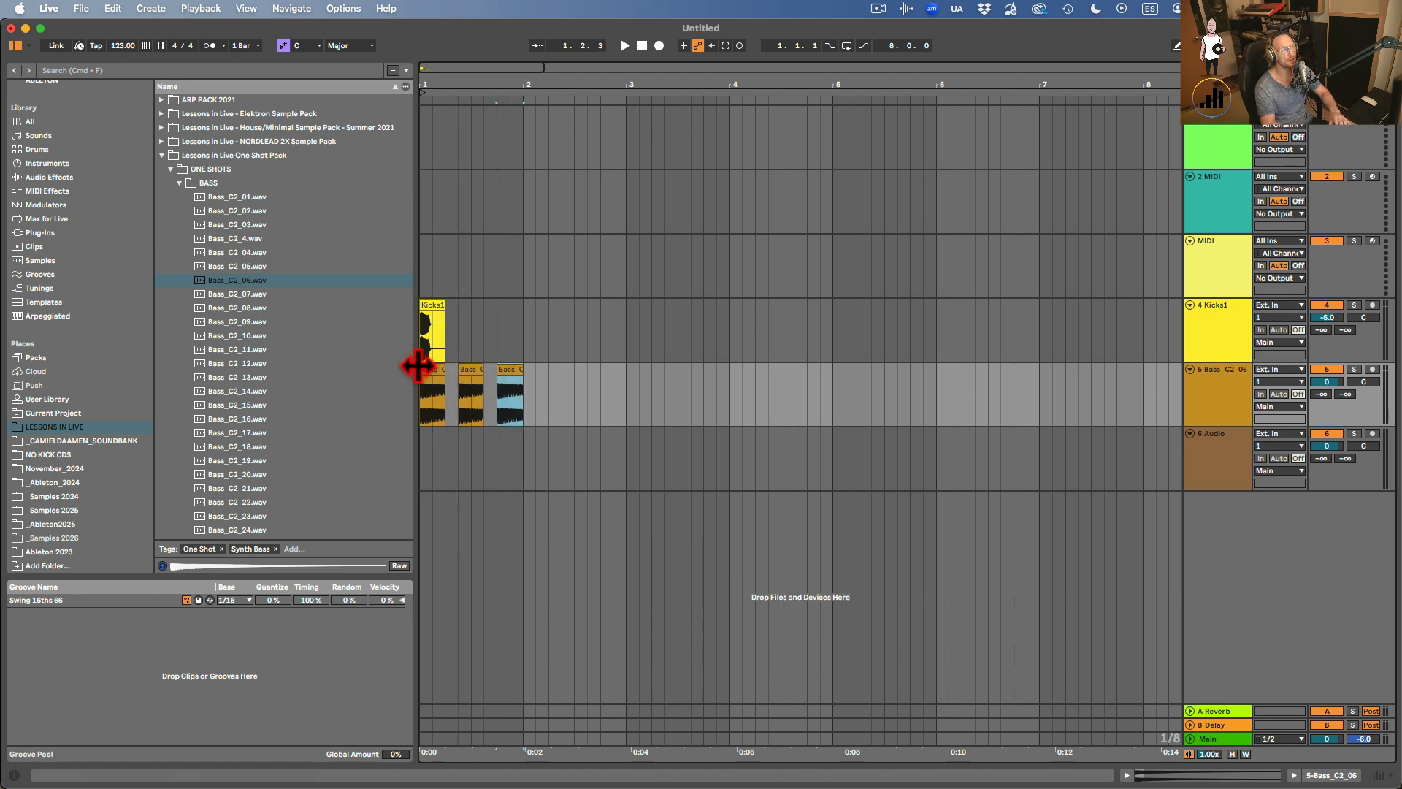
pyautogui.click(424, 371)
pyautogui.press('space')
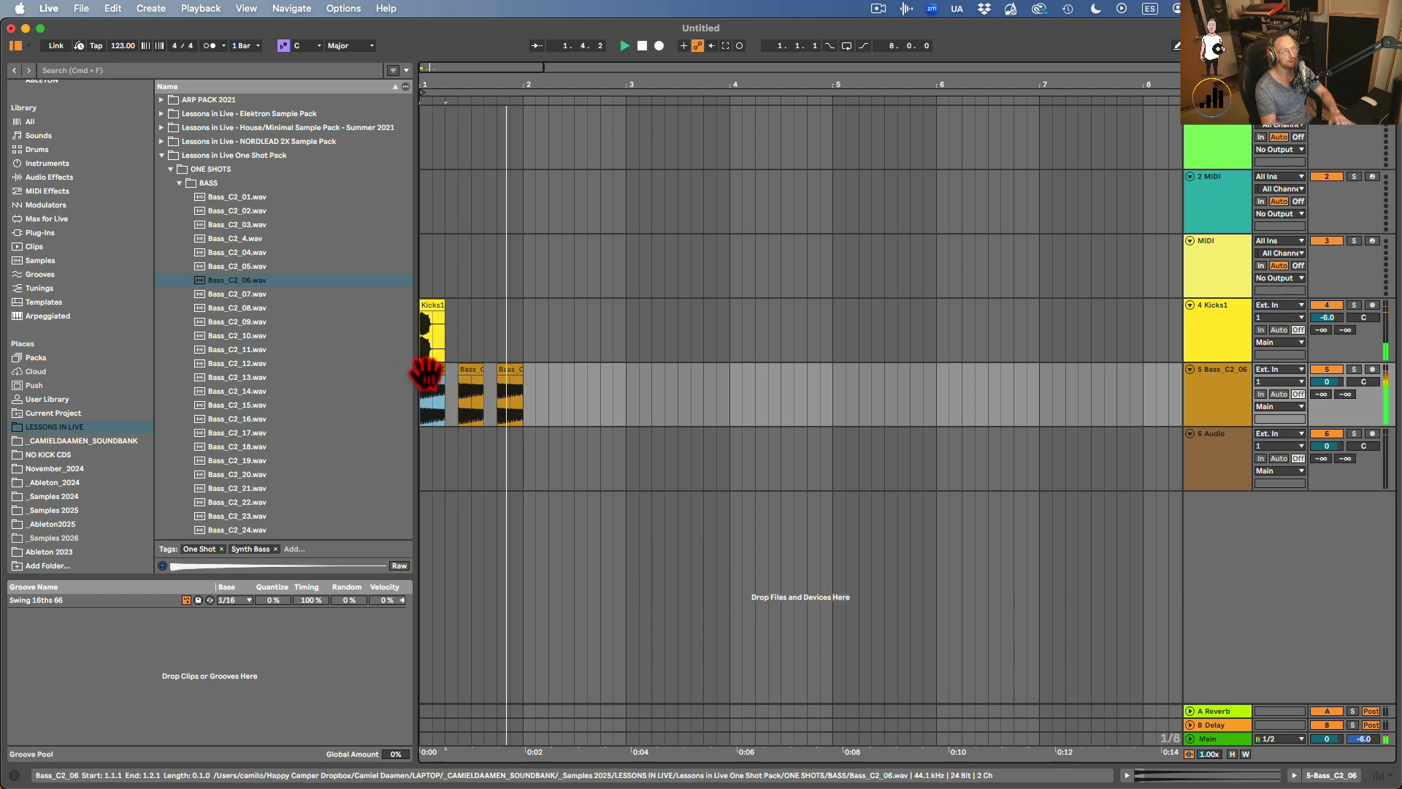
# Stop playback and delete the two bass clip copies at 1.4.1 and 1.2.3 from the Bass_C2_06 track.
pyautogui.press('space')
pyautogui.moveTo(449, 79); pyautogui.dragTo(441, 141)
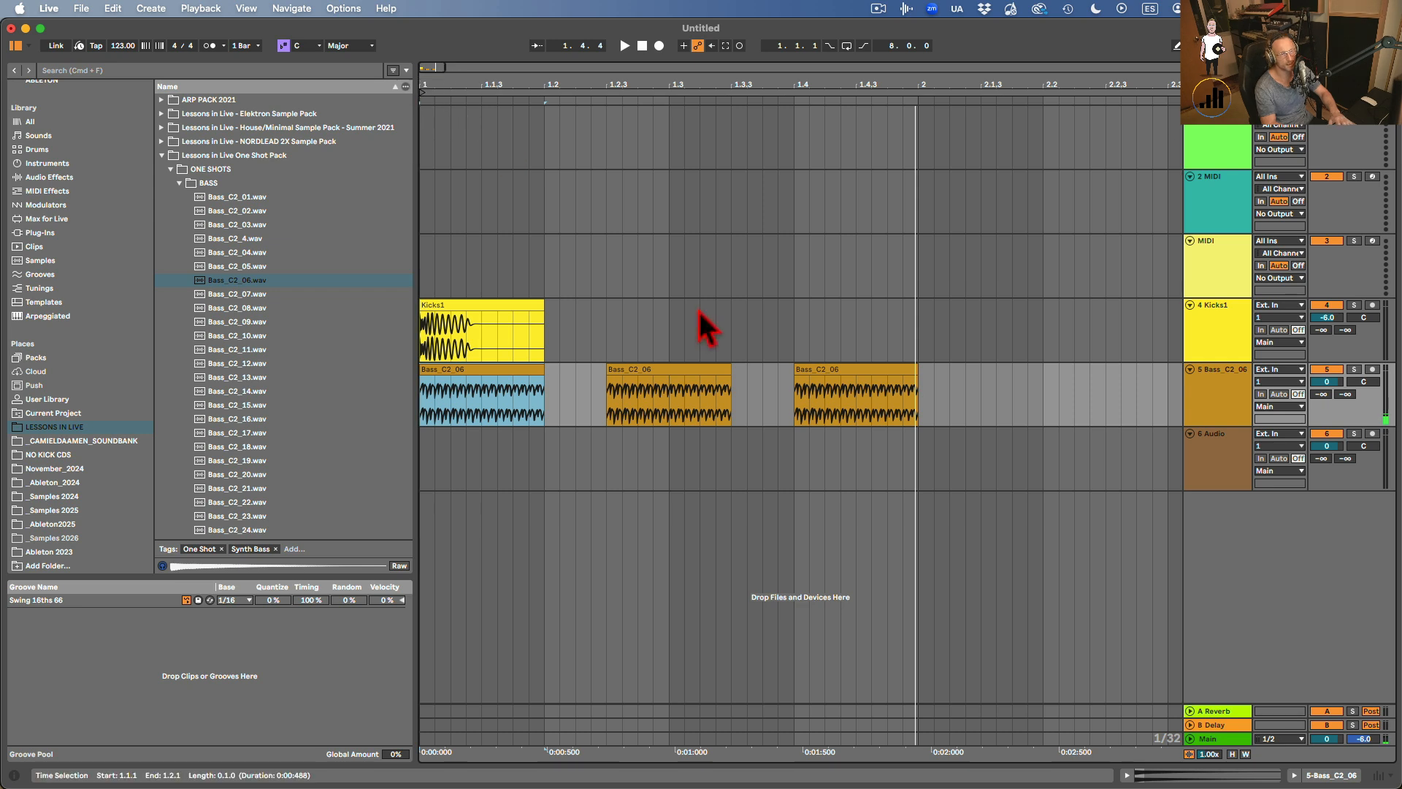
pyautogui.click(801, 397)
pyautogui.press('Delete')
pyautogui.click(652, 398)
pyautogui.press('Delete')
# Place the full-length Bass_C2_06.wav at bar 1 over the shortened bass clip.
pyautogui.click(227, 283)
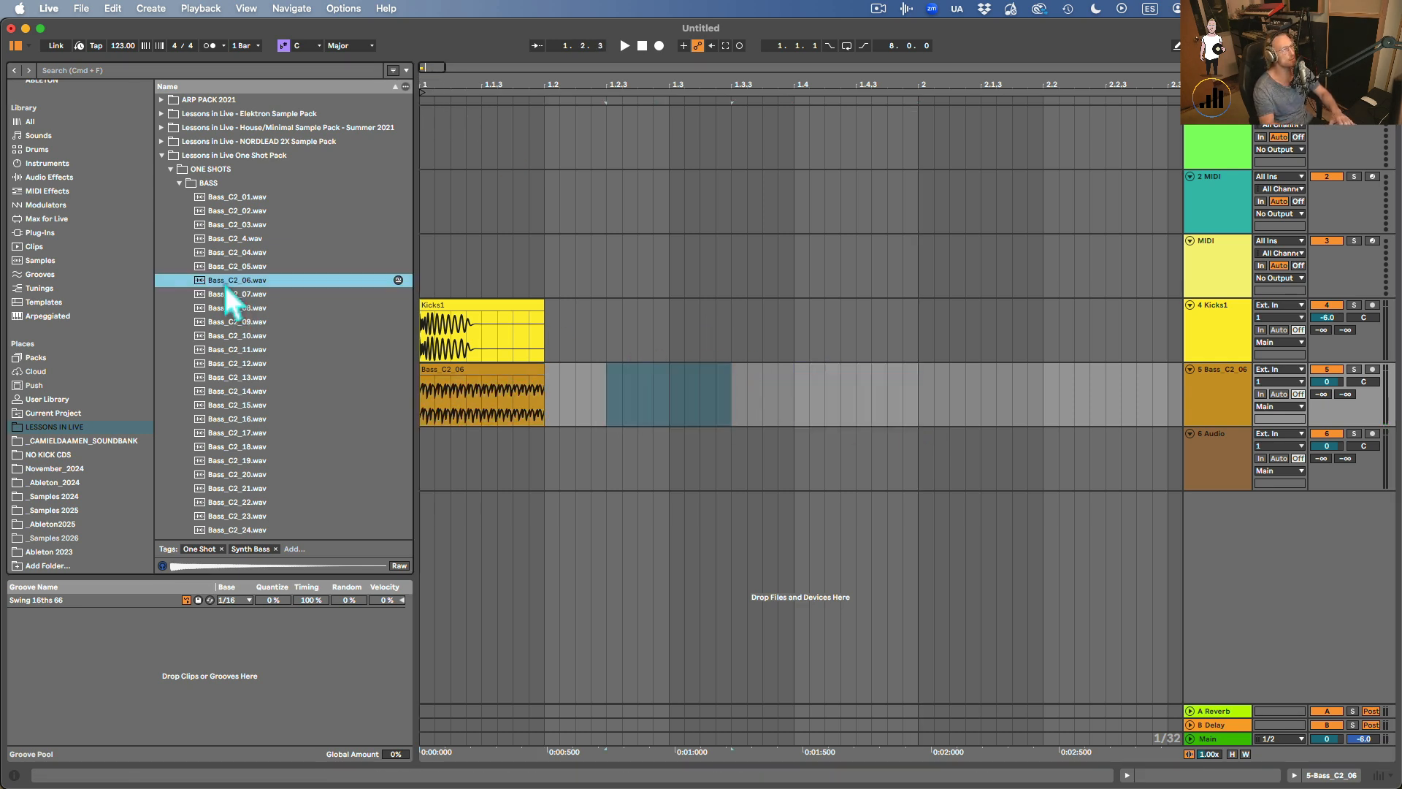
pyautogui.moveTo(218, 286); pyautogui.dragTo(431, 407)
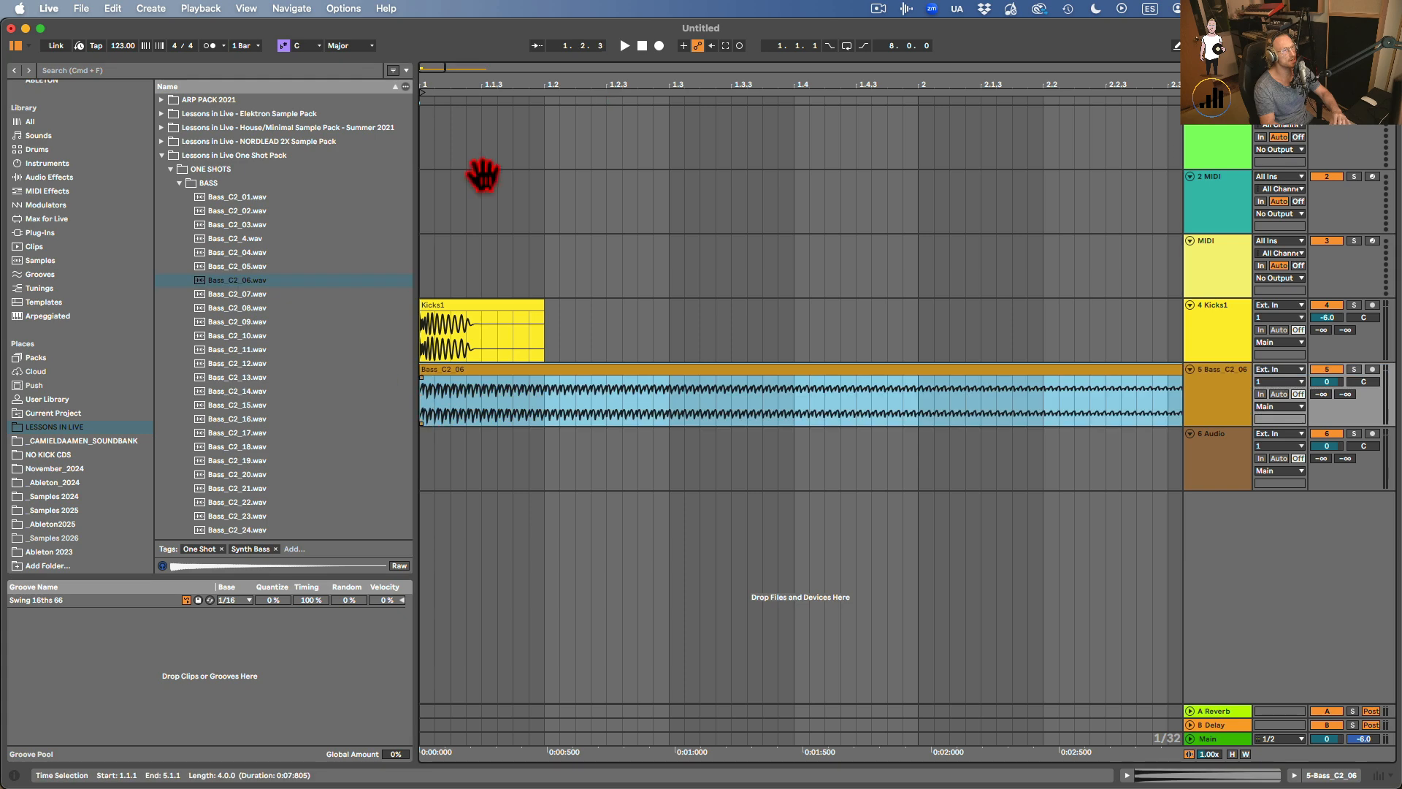
pyautogui.moveTo(573, 79); pyautogui.dragTo(420, 401)
# Show the Kicks1 clip's settings and waveform, and hide the clip view again.
pyautogui.click(430, 309)
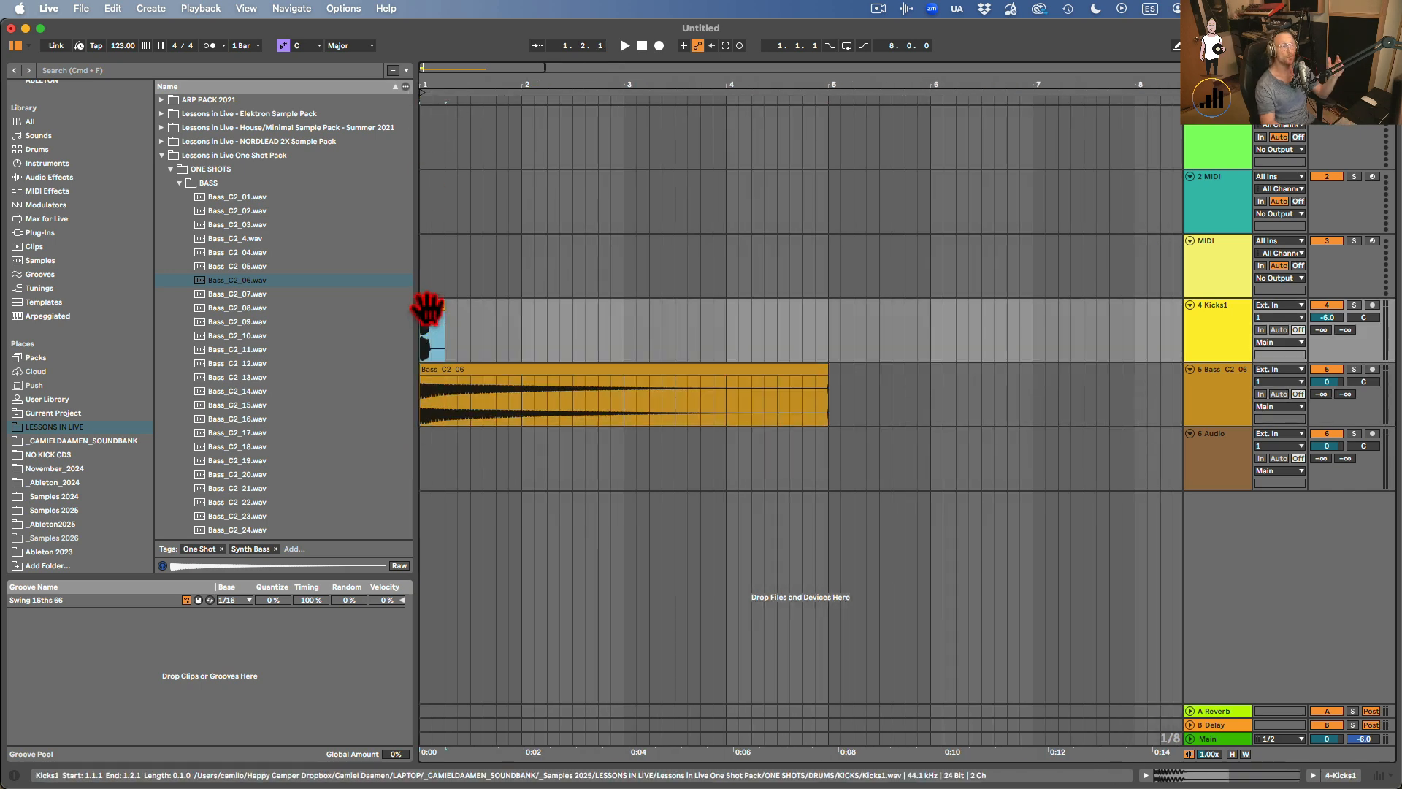
pyautogui.doubleClick(430, 309)
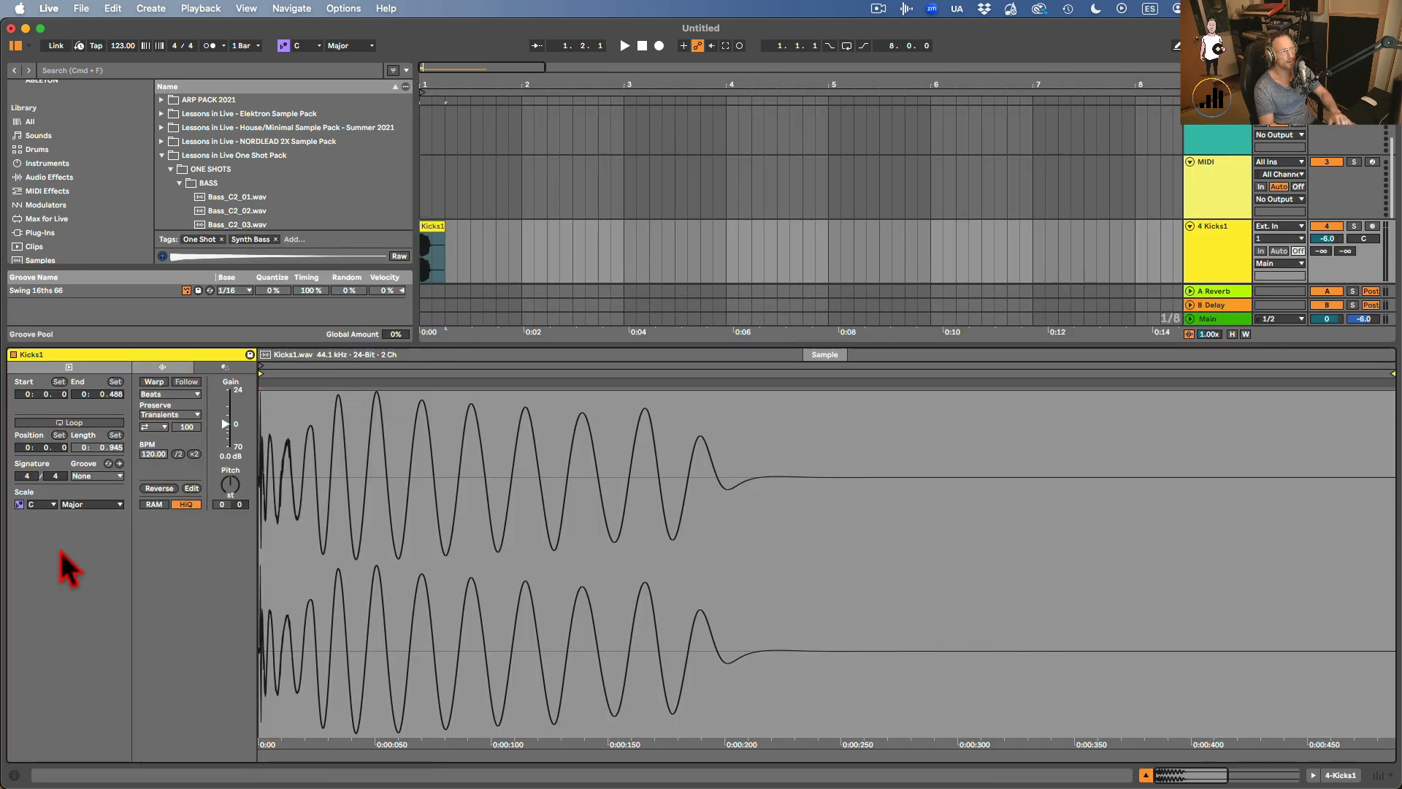
pyautogui.click(1145, 775)
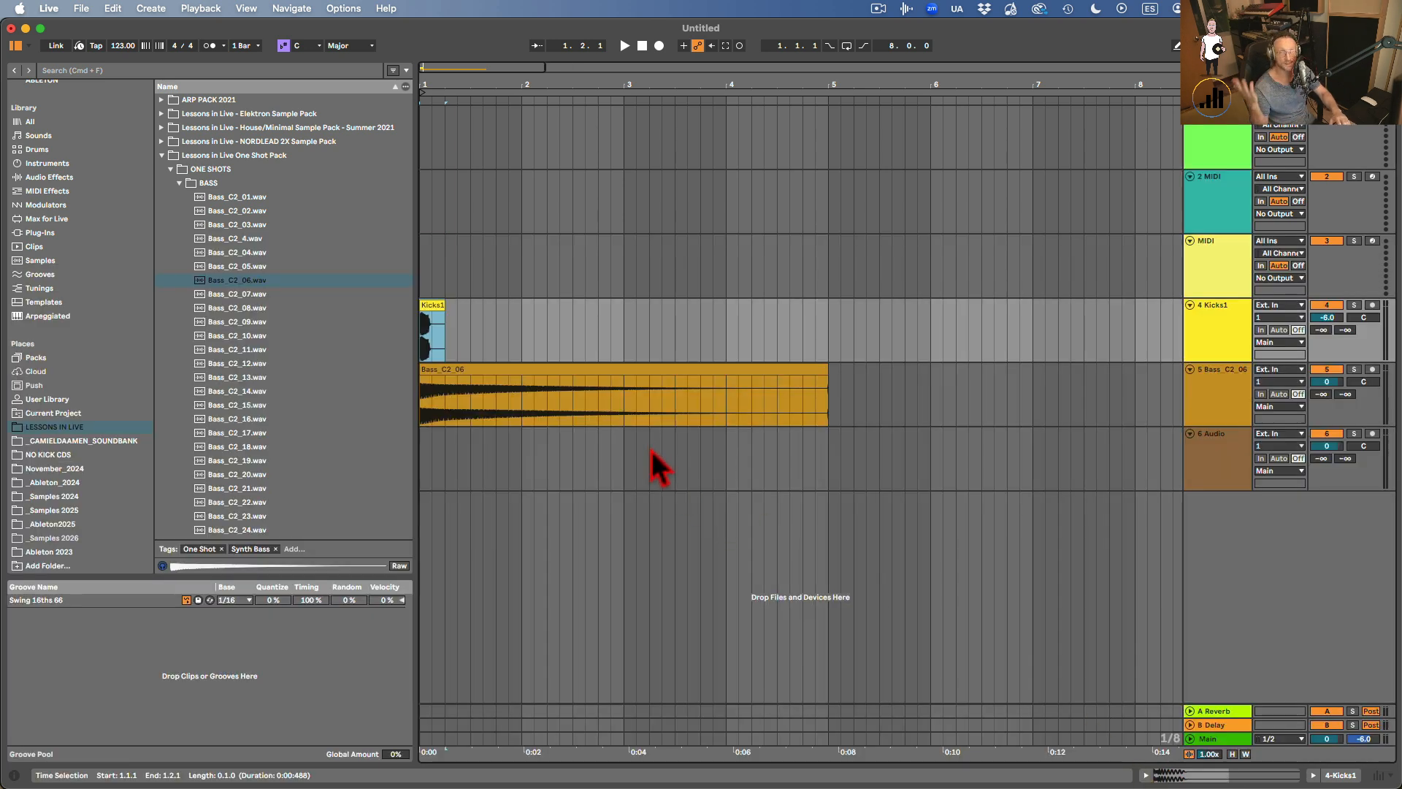
# Load a Drum Rack from the instrument library onto the third track, named MIDI.
pyautogui.click(1207, 285)
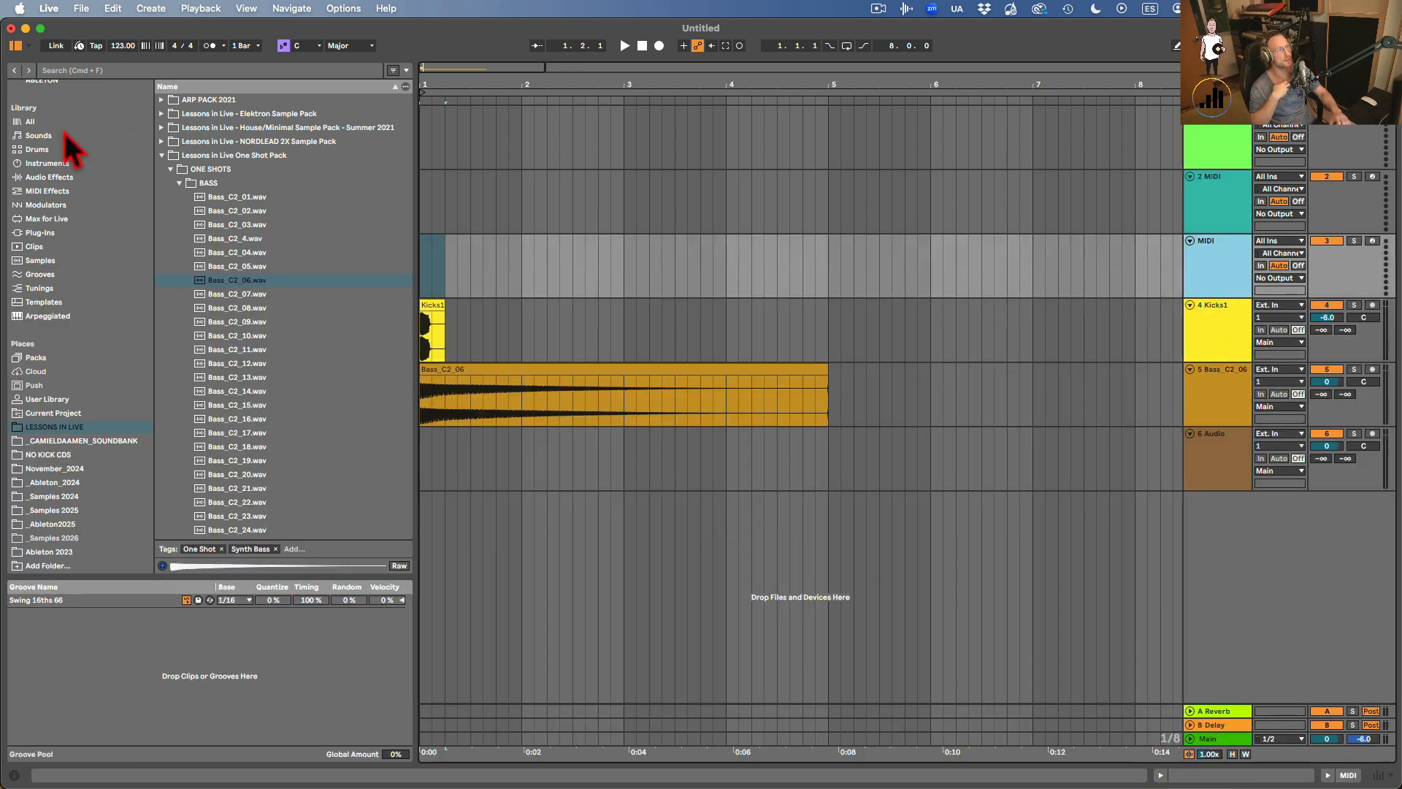
pyautogui.click(179, 183)
pyautogui.click(44, 163)
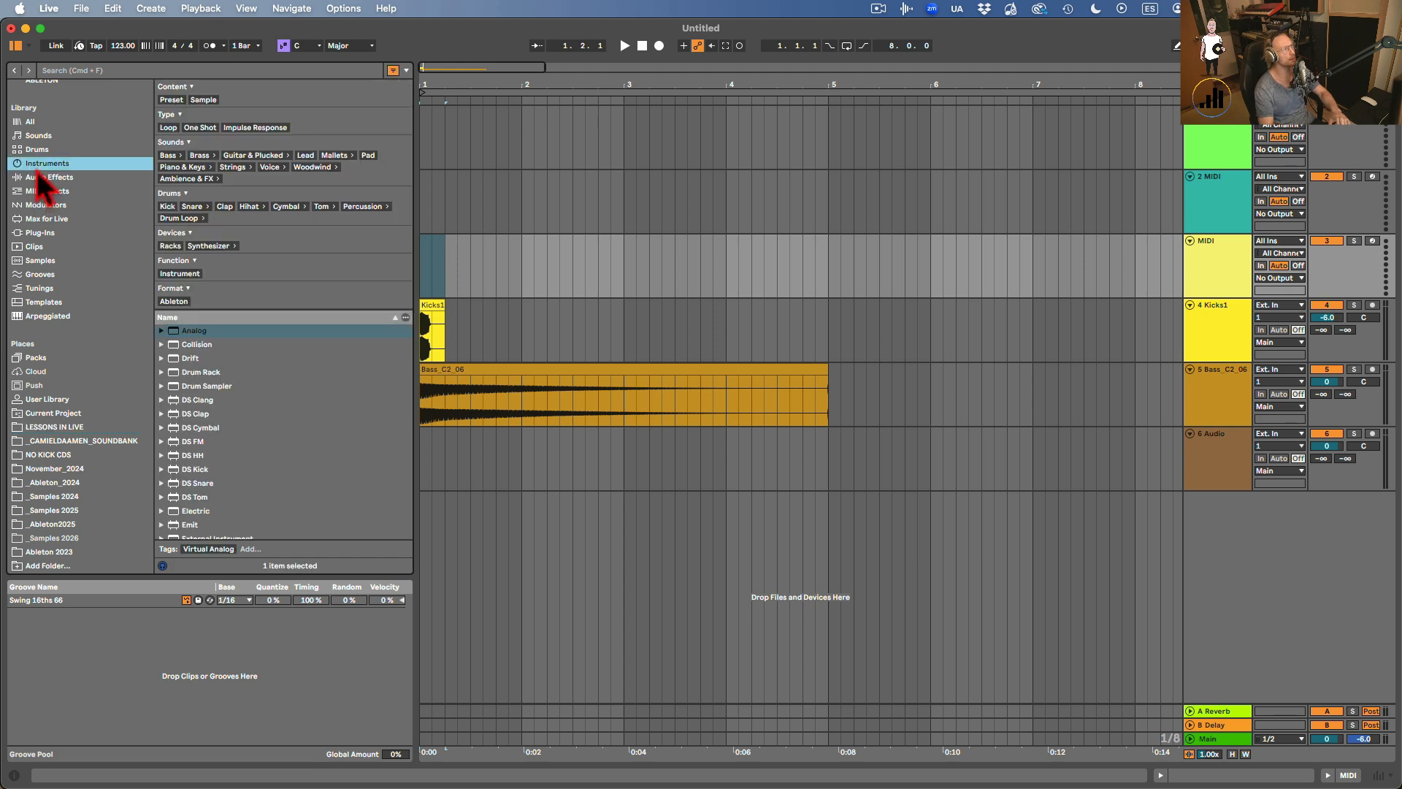
pyautogui.scroll(-3, 182, 448)
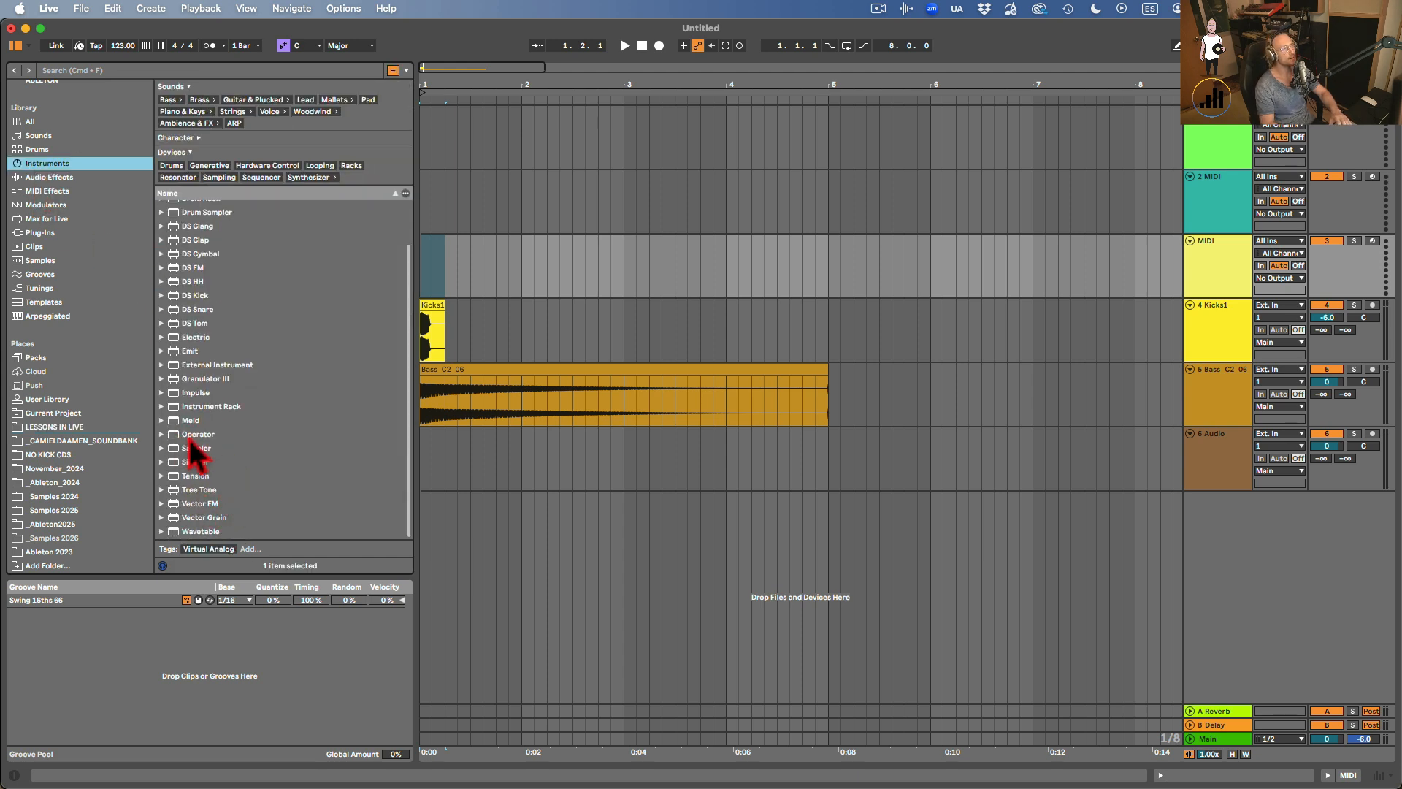
pyautogui.scroll(3, 202, 290)
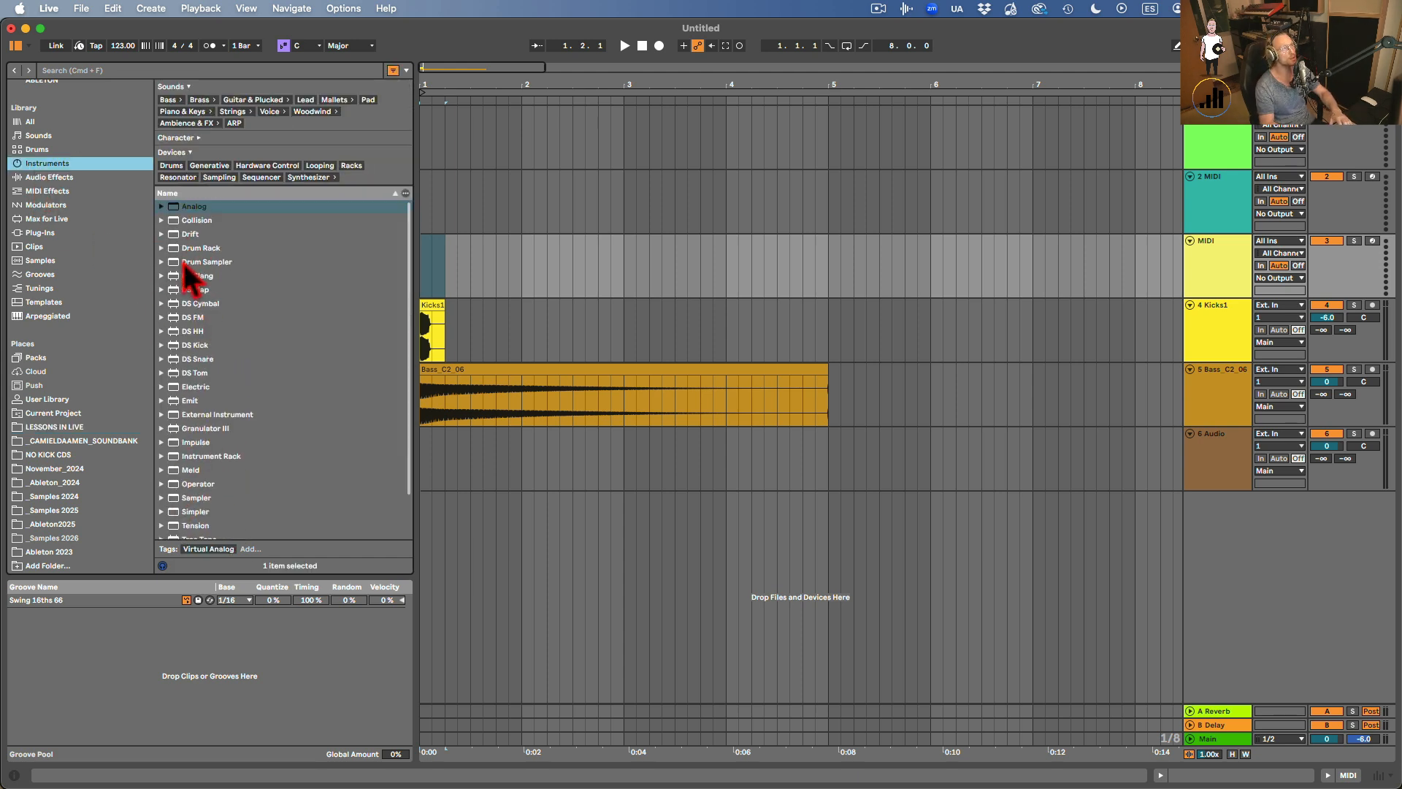
pyautogui.click(187, 263)
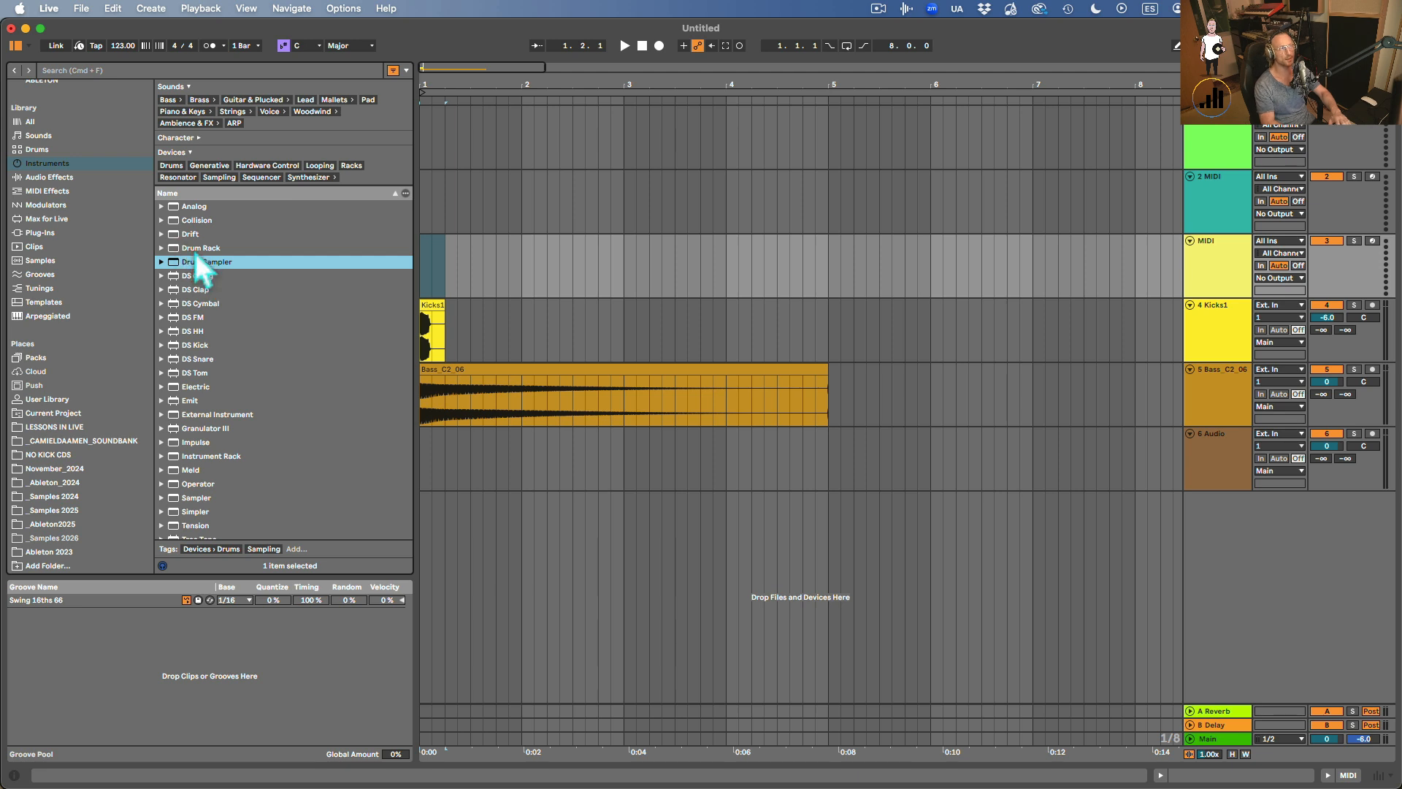
pyautogui.press('Up')
pyautogui.moveTo(185, 257); pyautogui.dragTo(442, 281)
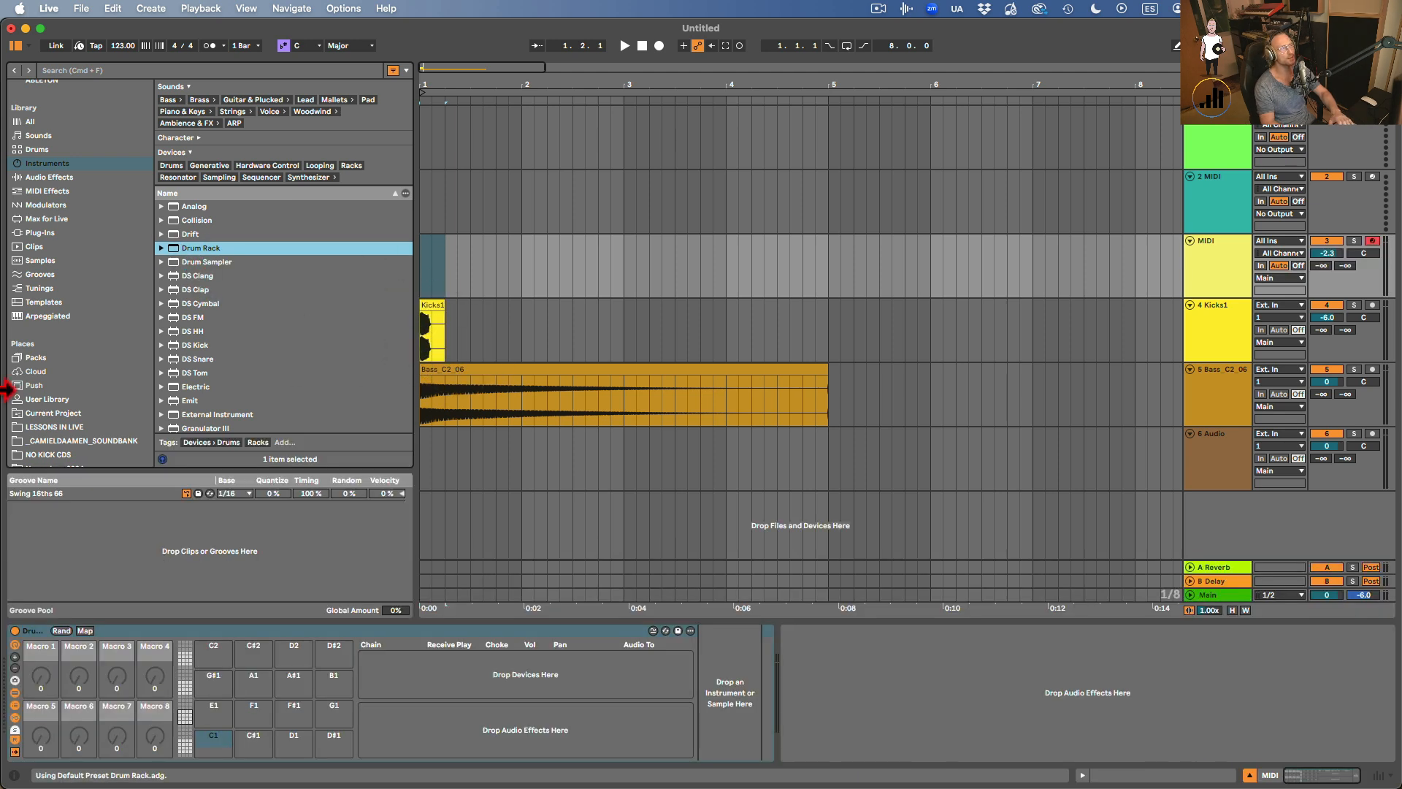
# Find the drum kicks in the Lessons in Live One Shot Pack and load Kicks1.wav onto the Drum Rack's C1 pad.
pyautogui.click(117, 441)
pyautogui.doubleClick(178, 267)
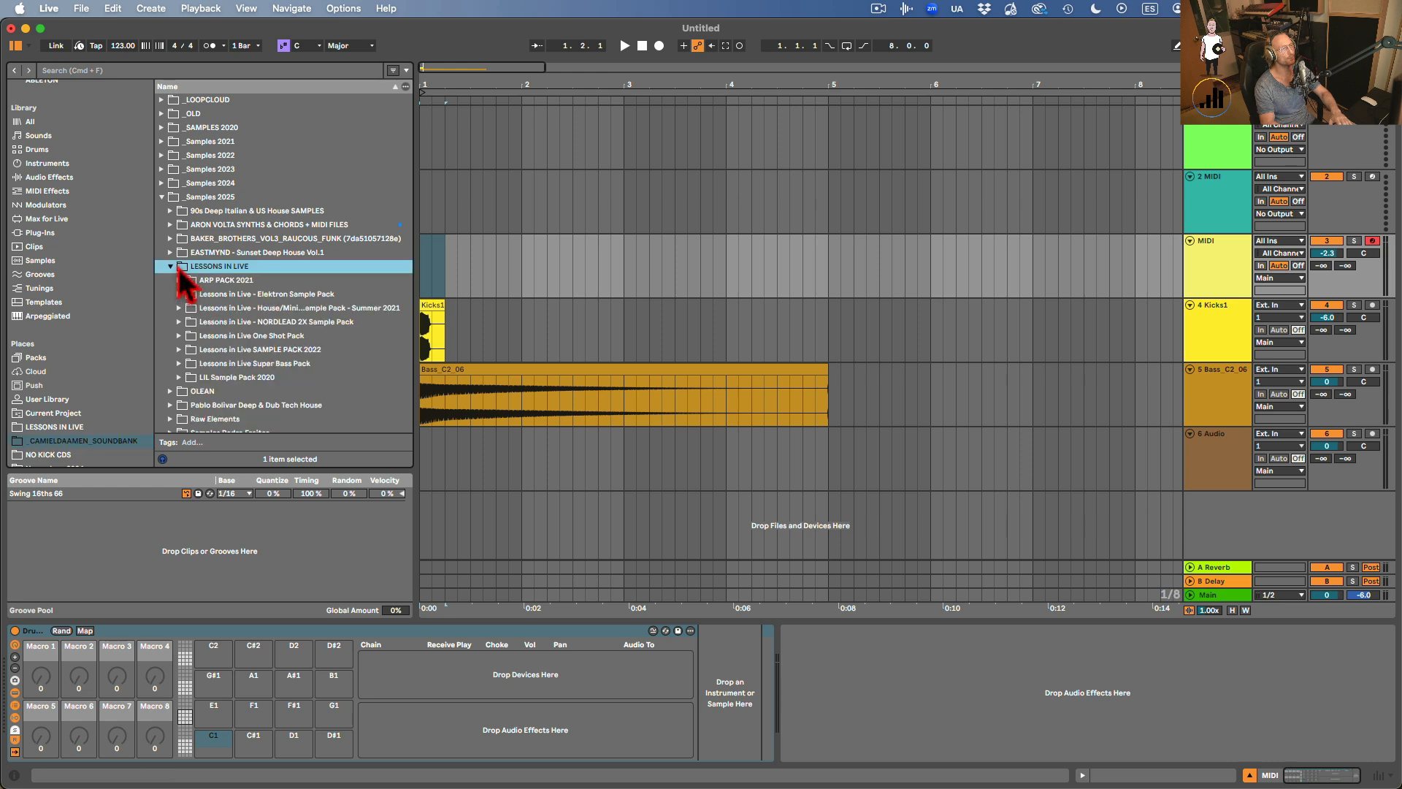
pyautogui.doubleClick(178, 268)
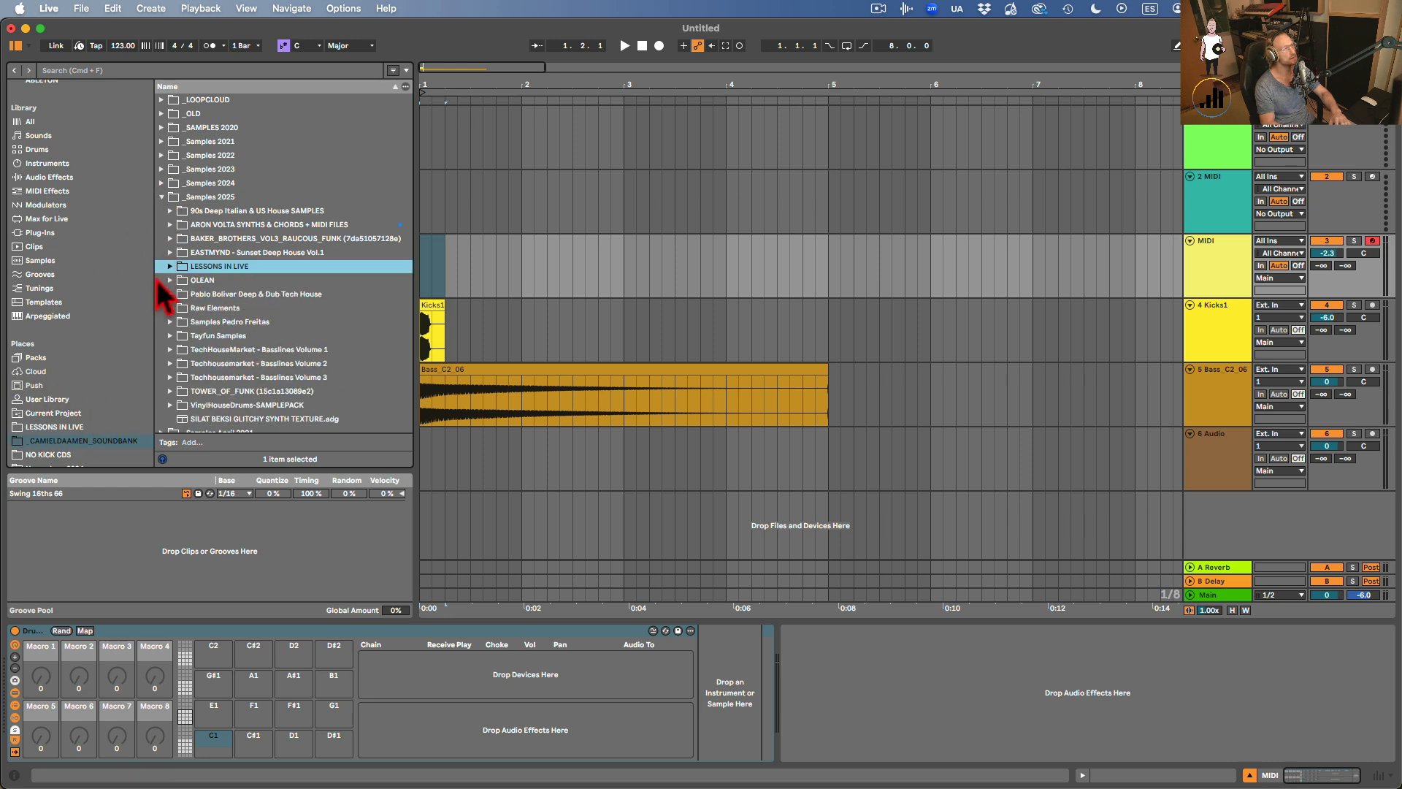
pyautogui.click(89, 427)
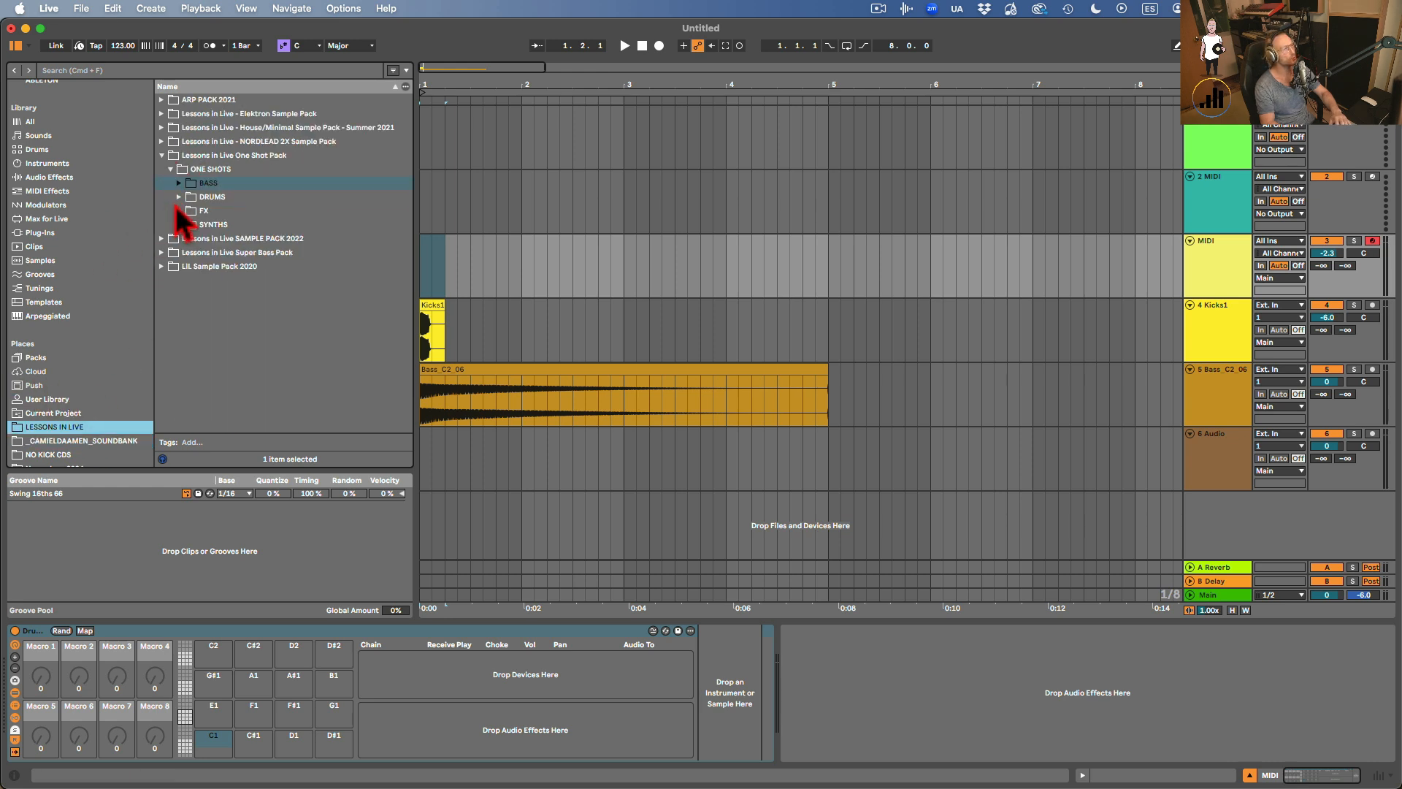
pyautogui.click(179, 197)
pyautogui.click(188, 252)
pyautogui.moveTo(233, 266); pyautogui.dragTo(205, 742)
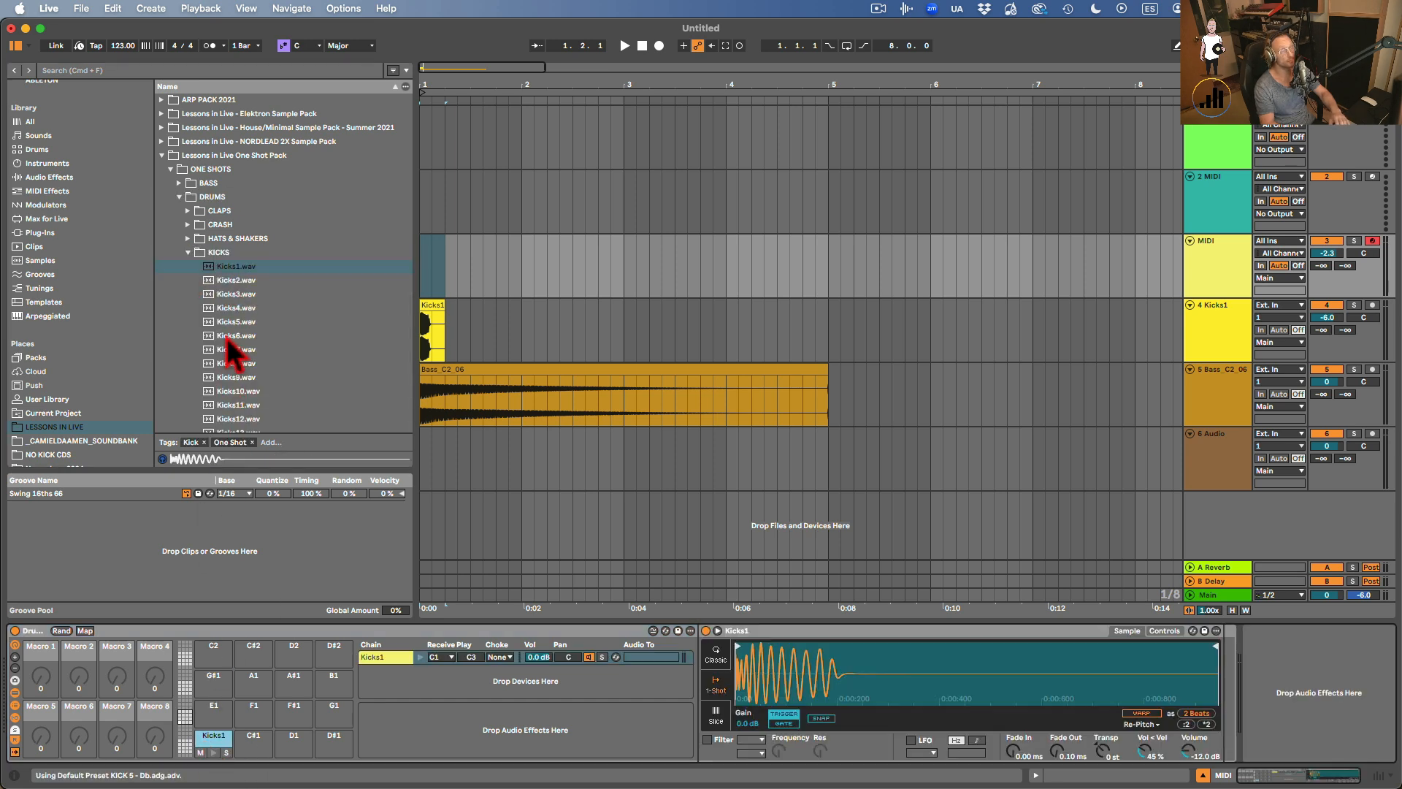
# Load Kicks2.wav through Kicks11.wav together onto the Drum Rack pads starting at C#1.
pyautogui.scroll(-3, 230, 354)
pyautogui.click(232, 234)
pyautogui.keyDown('shift'); pyautogui.click(240, 356); pyautogui.keyUp('shift')
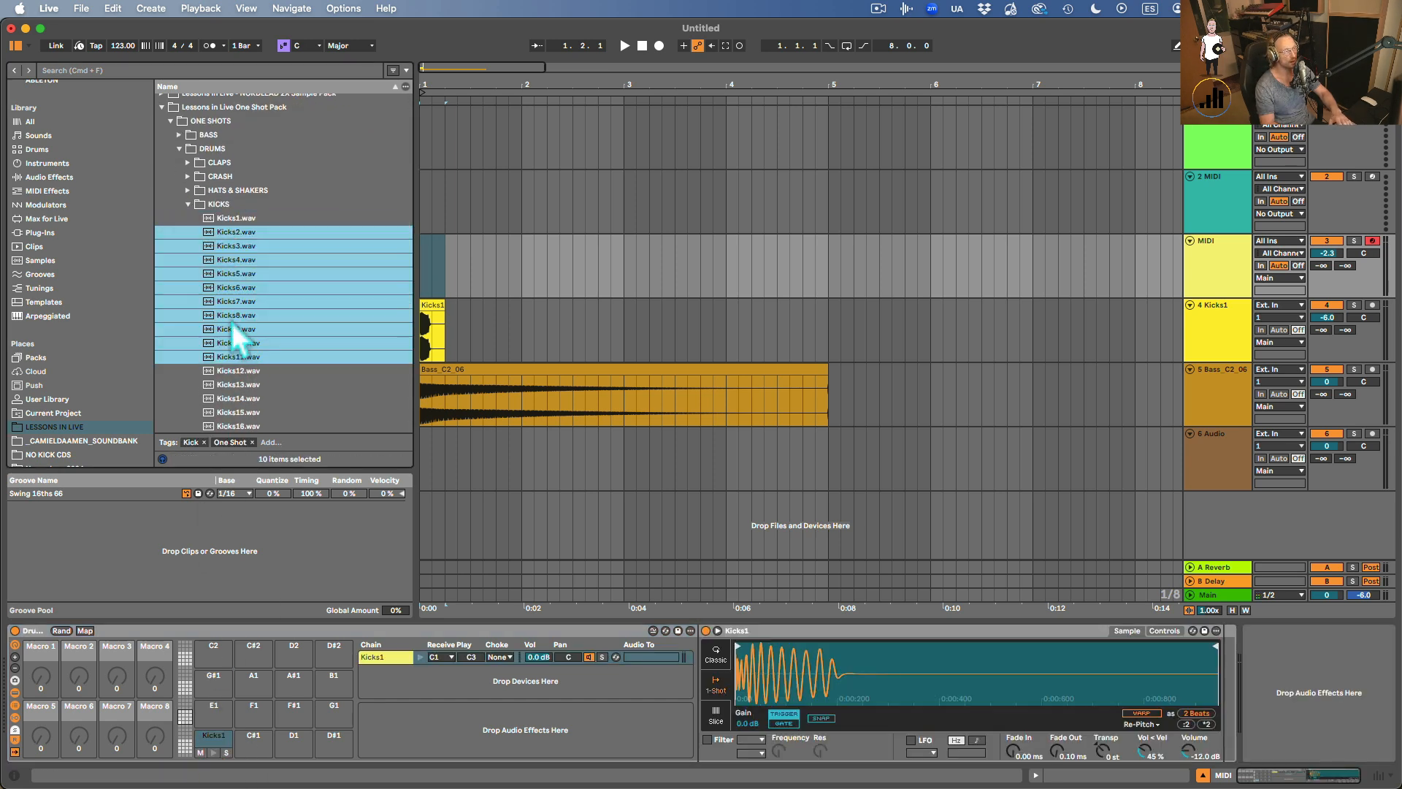
pyautogui.moveTo(265, 754); pyautogui.dragTo(261, 753)
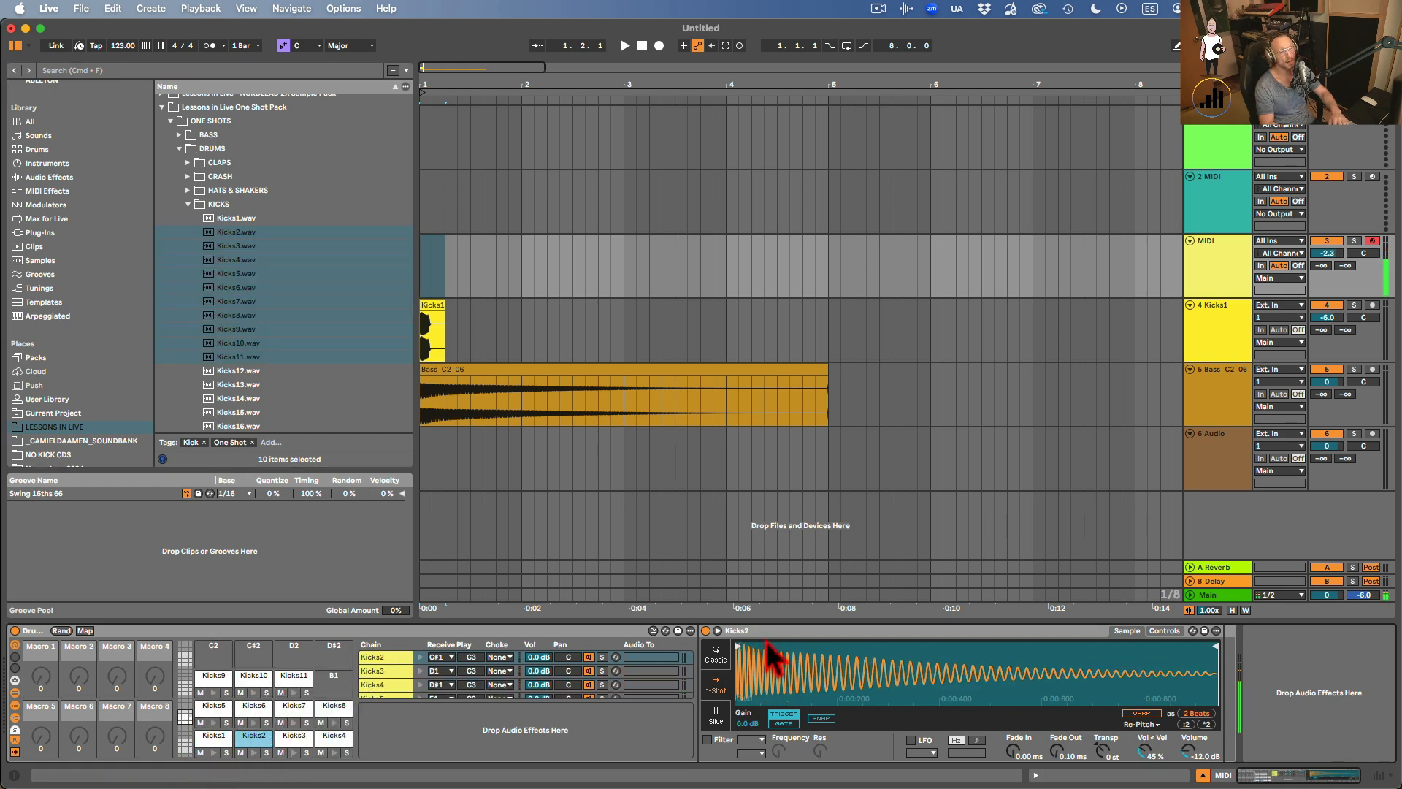
# Switch the Kicks2 pad's Simpler to Classic mode and audition several kick pads, including Kicks1, Kicks6, Kicks9, Kicks8 and Kicks4.
pyautogui.click(714, 657)
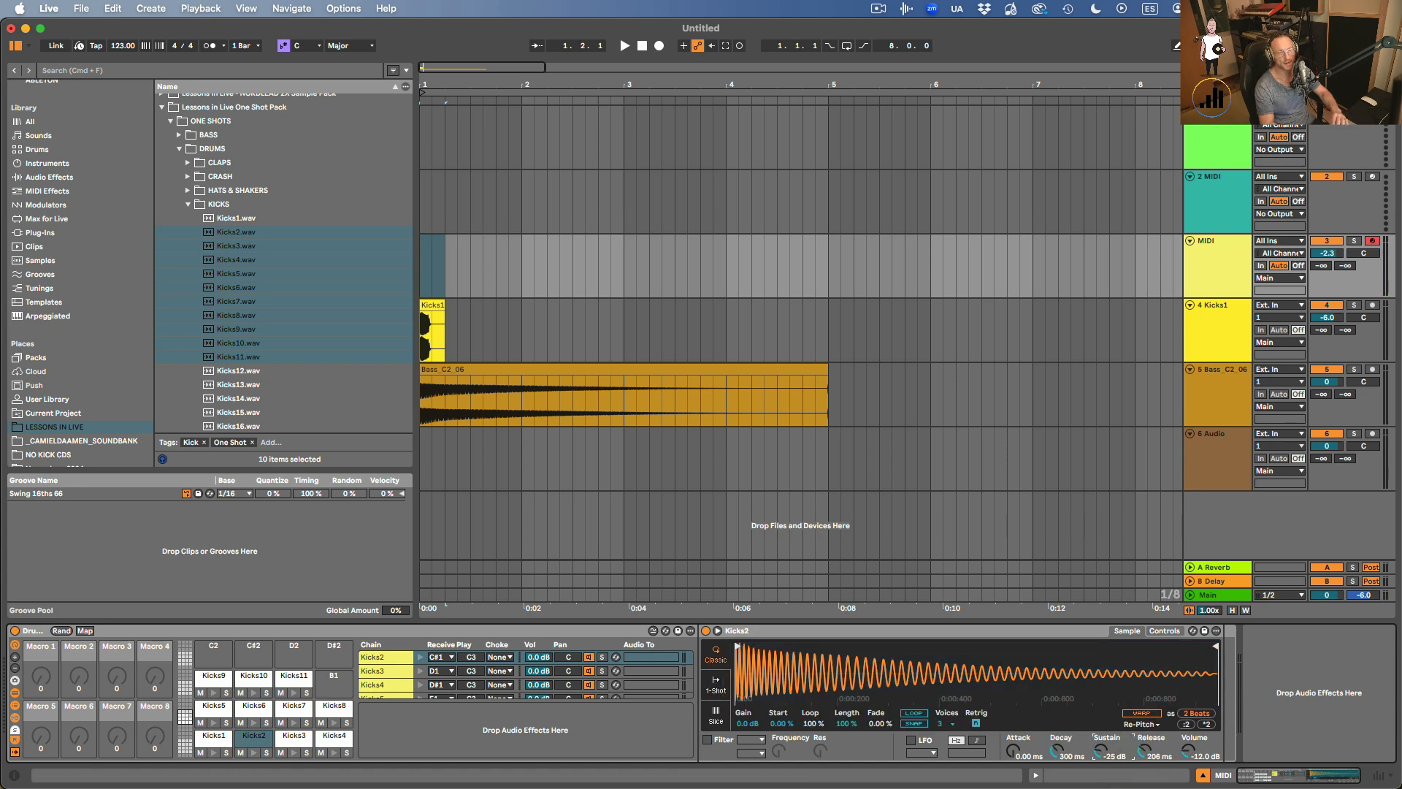
pyautogui.click(214, 753)
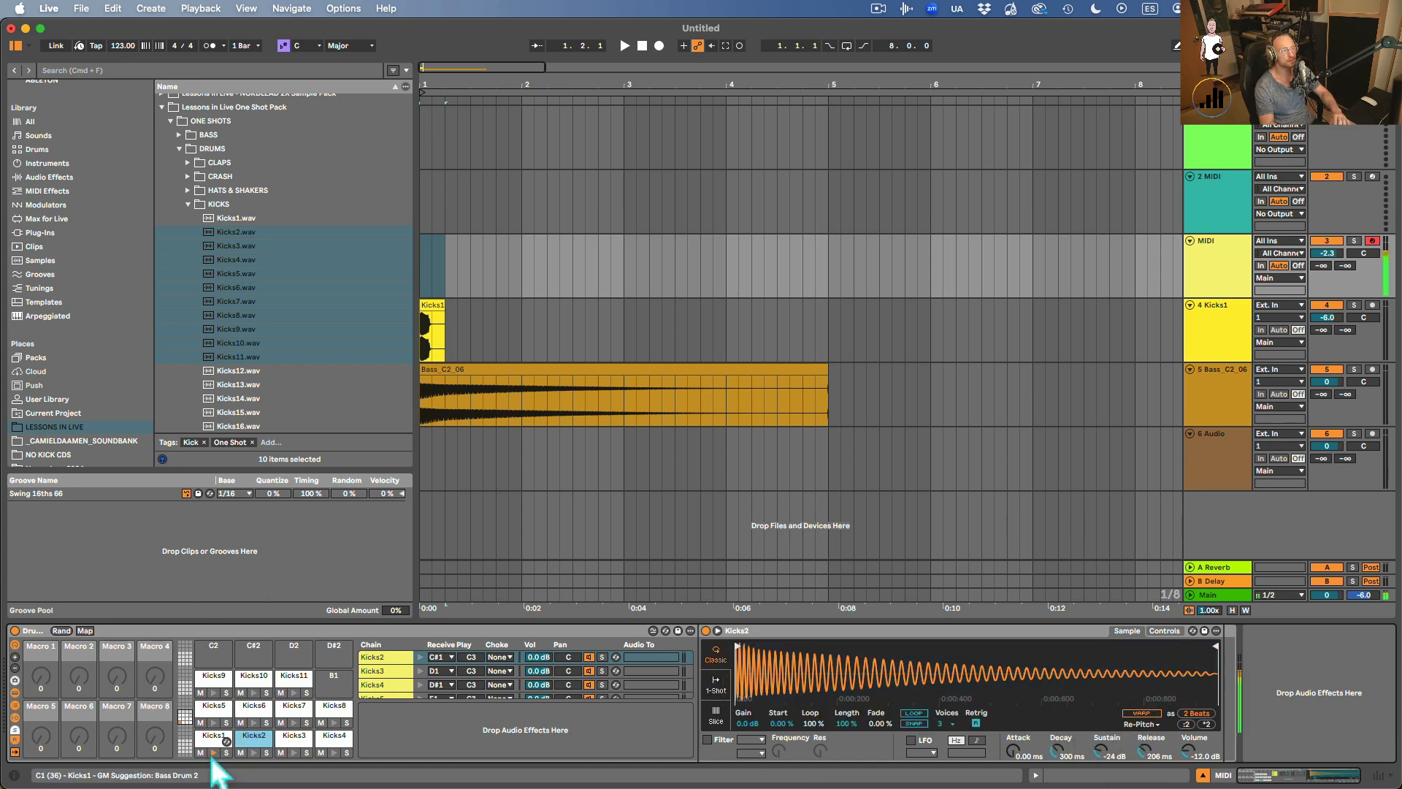
pyautogui.click(249, 712)
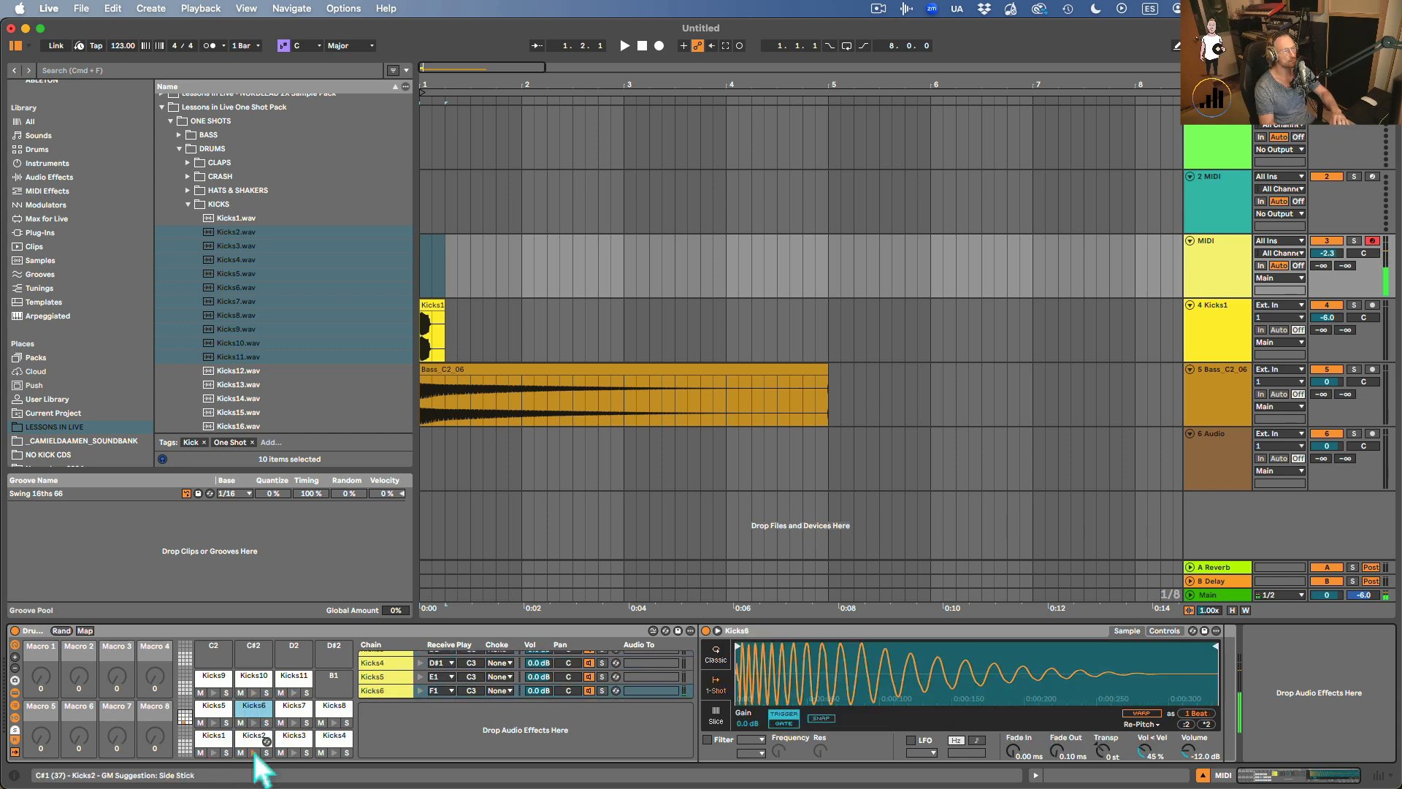
pyautogui.click(212, 693)
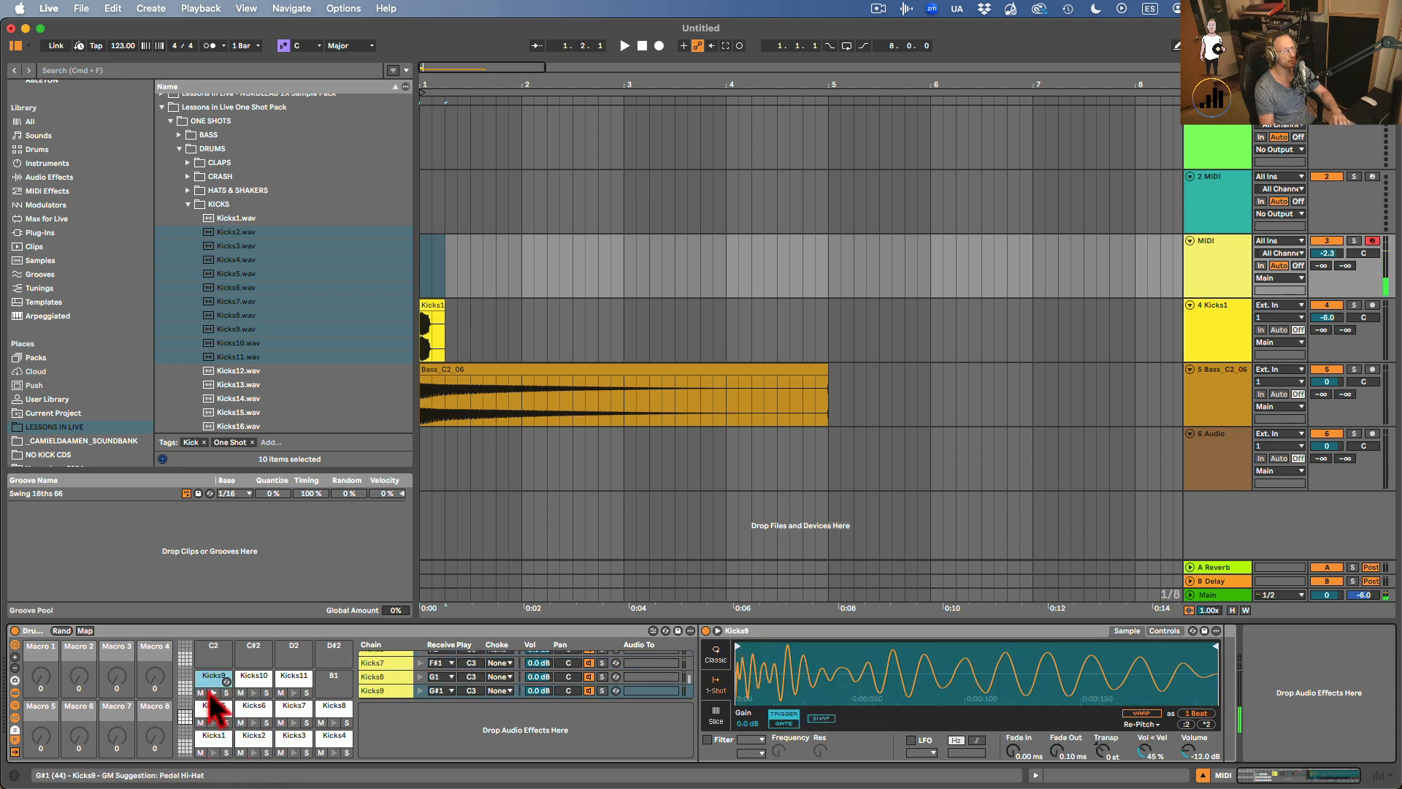
pyautogui.click(333, 708)
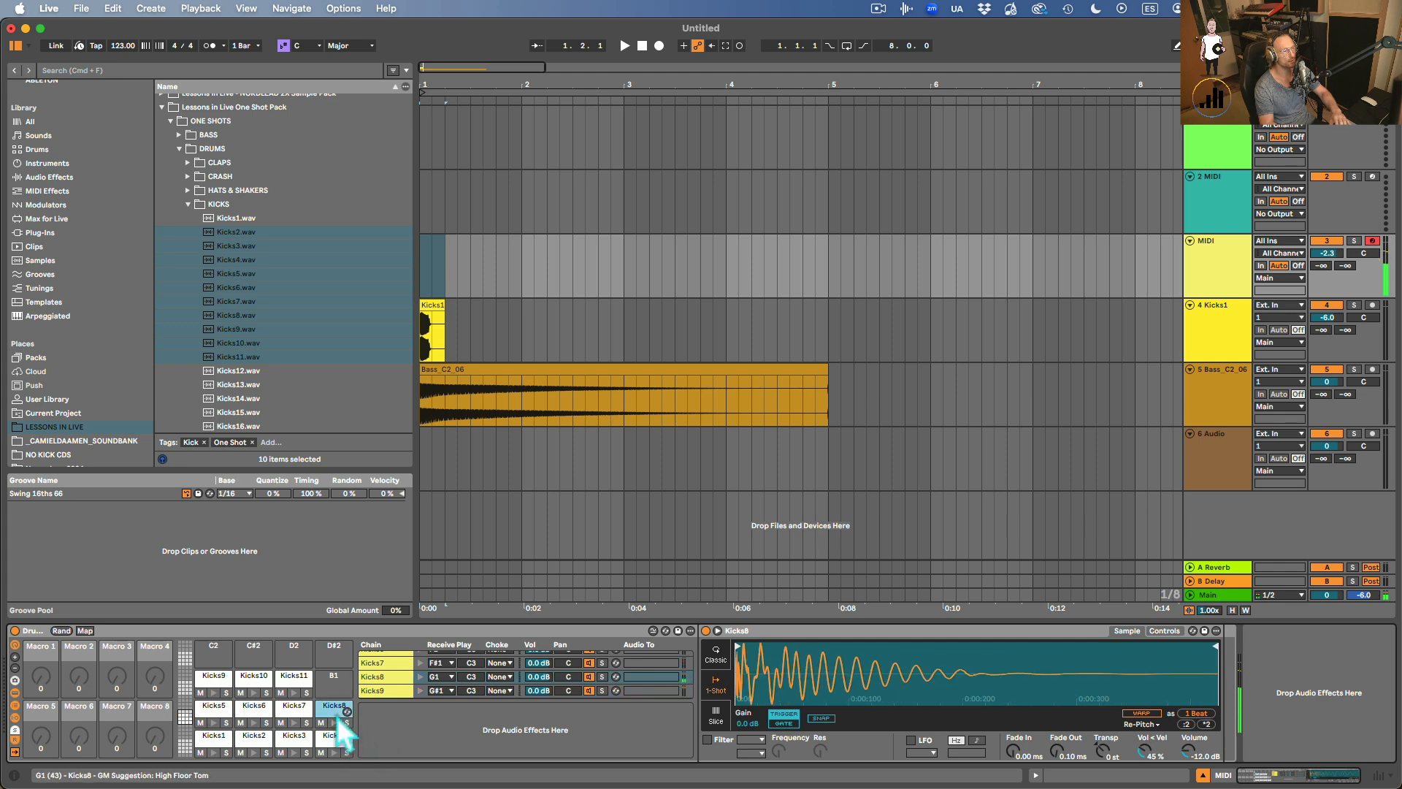
pyautogui.click(337, 757)
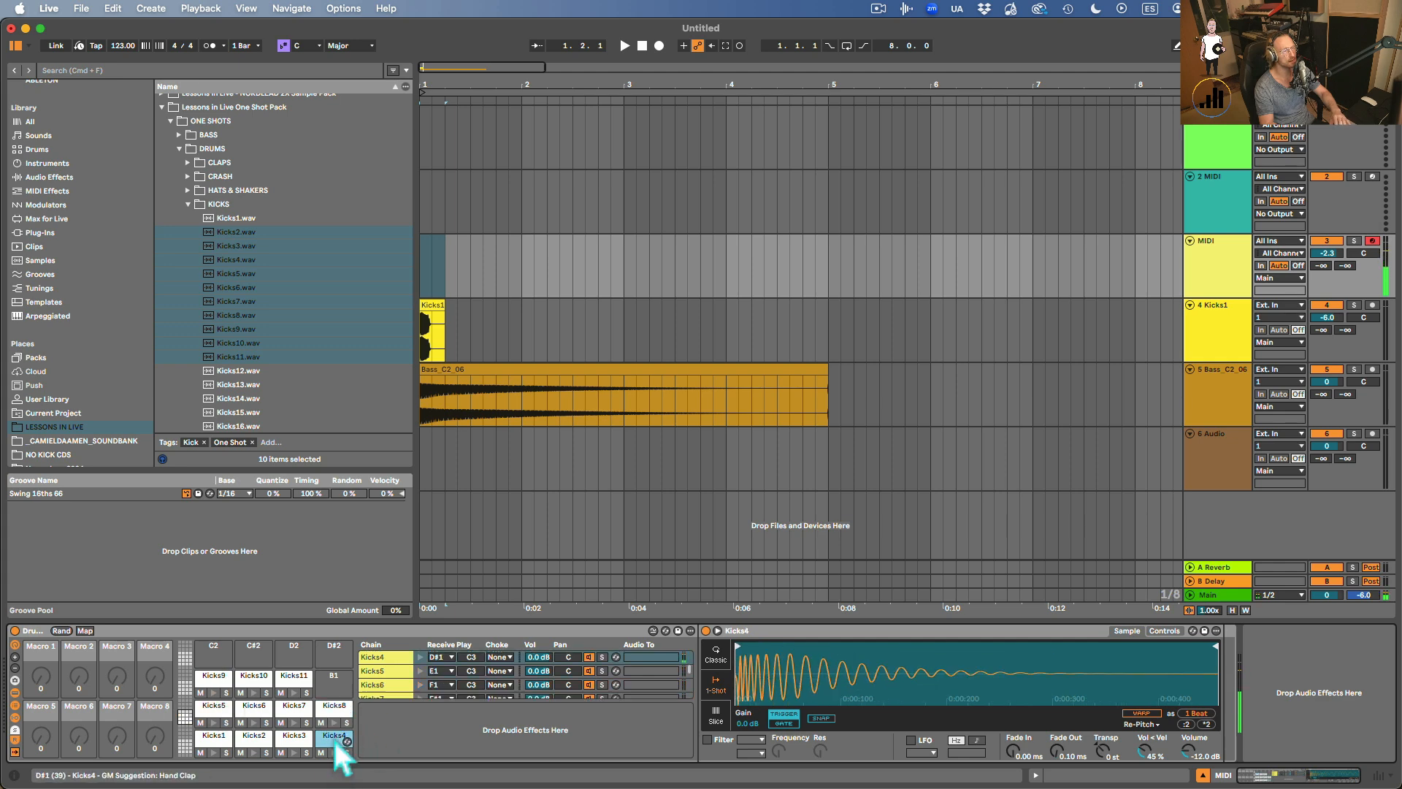
# Switch the Kicks4 Simpler to Classic mode, set its sustain to -inf dB and decay to 1.53 s, and audition the pad.
pyautogui.click(720, 655)
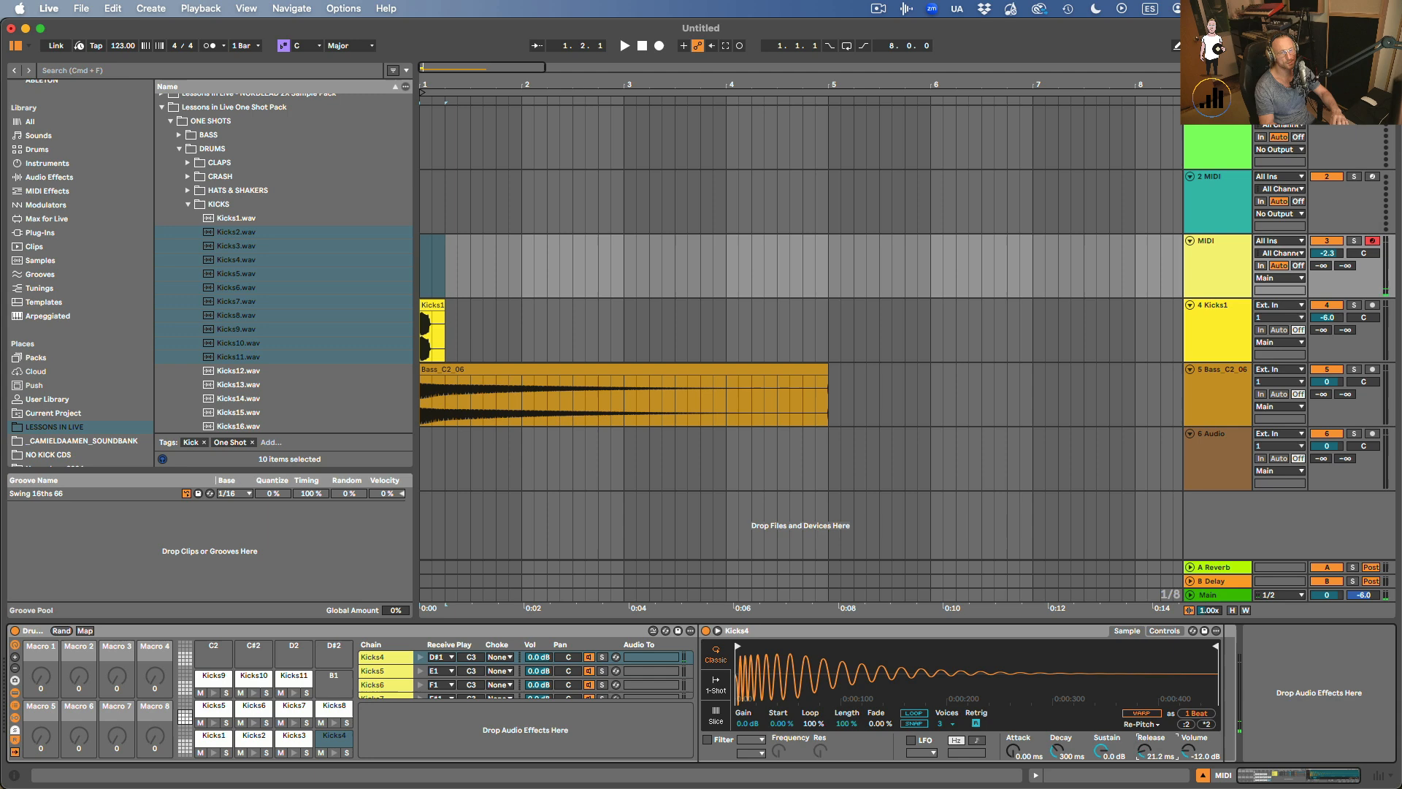
pyautogui.moveTo(1100, 750); pyautogui.dragTo(1100, 763)
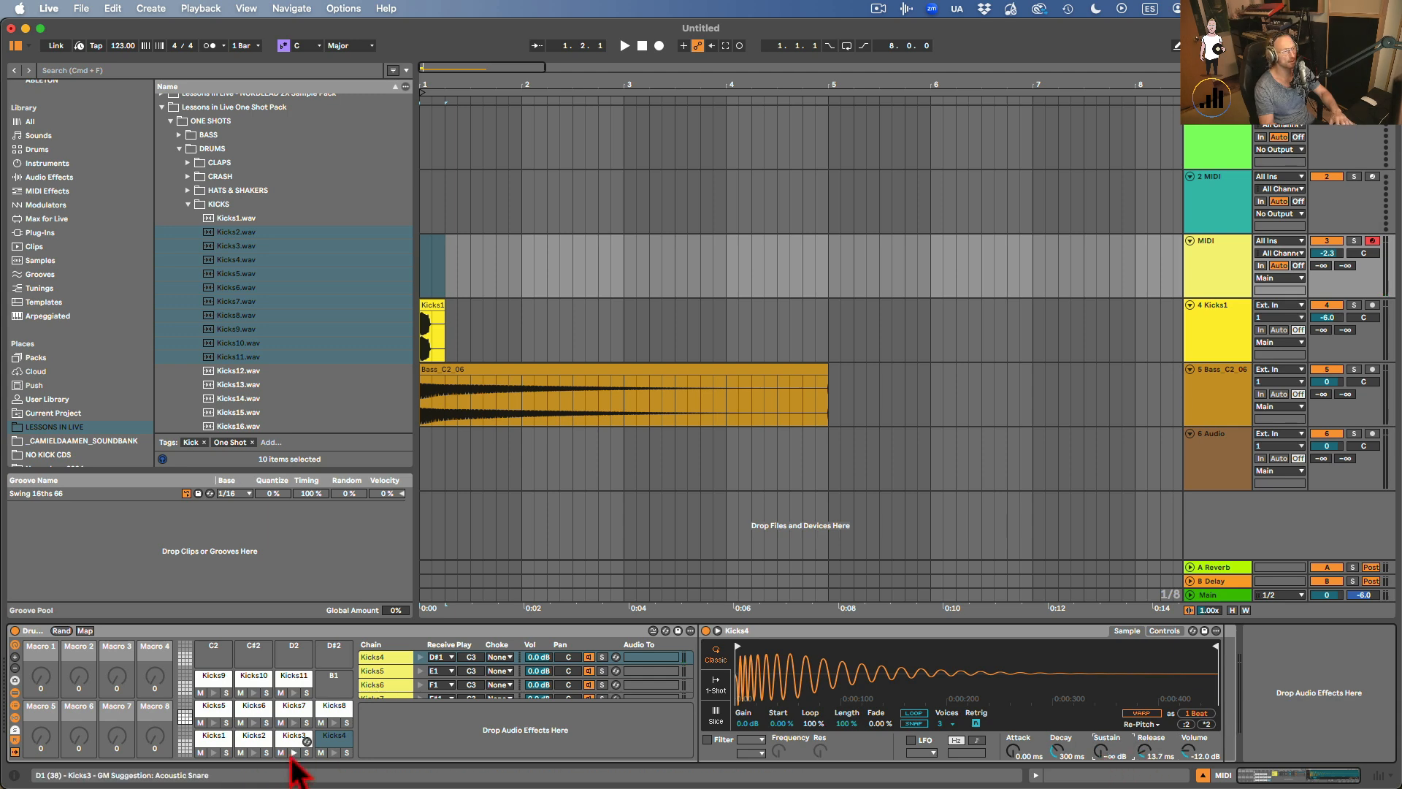
pyautogui.click(334, 752)
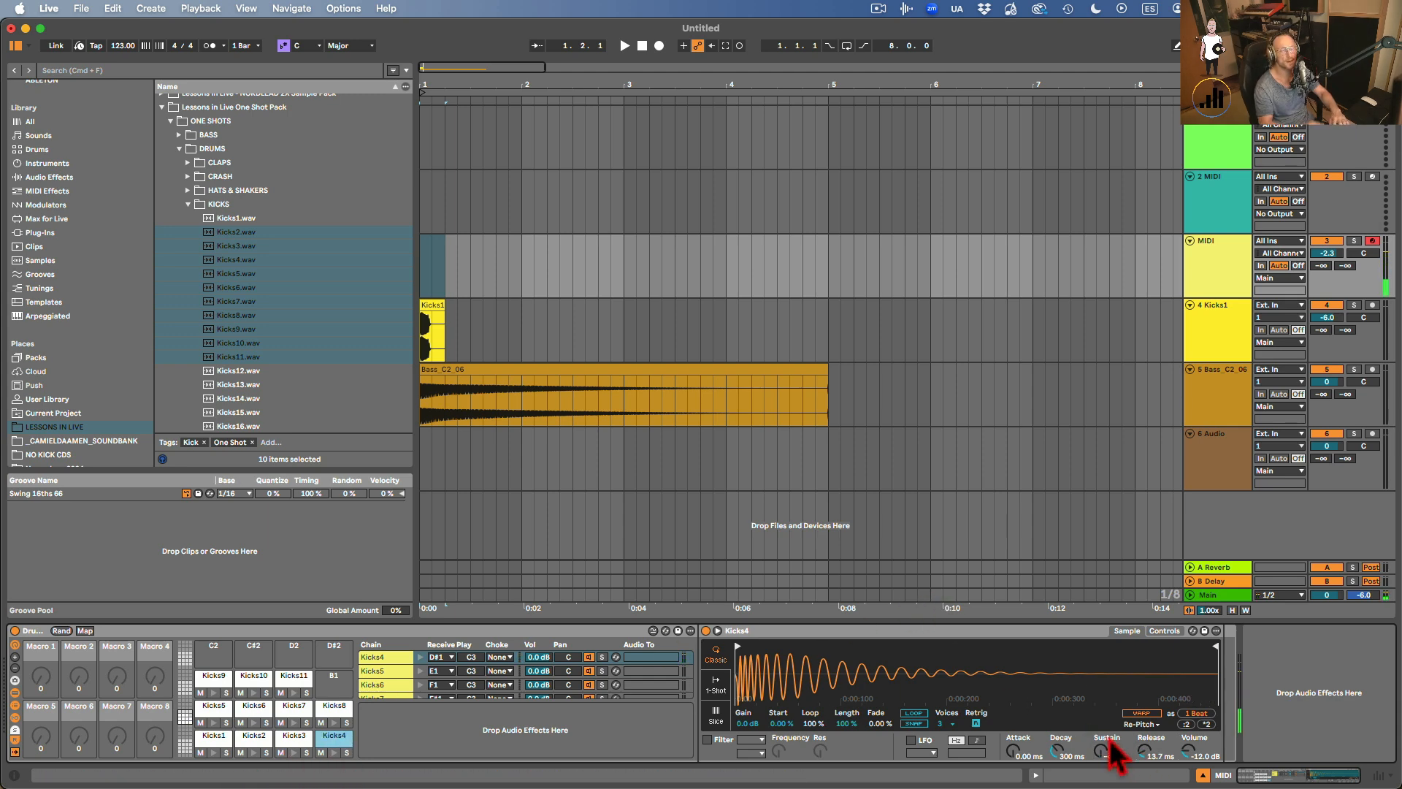
pyautogui.moveTo(1057, 751); pyautogui.dragTo(1056, 723)
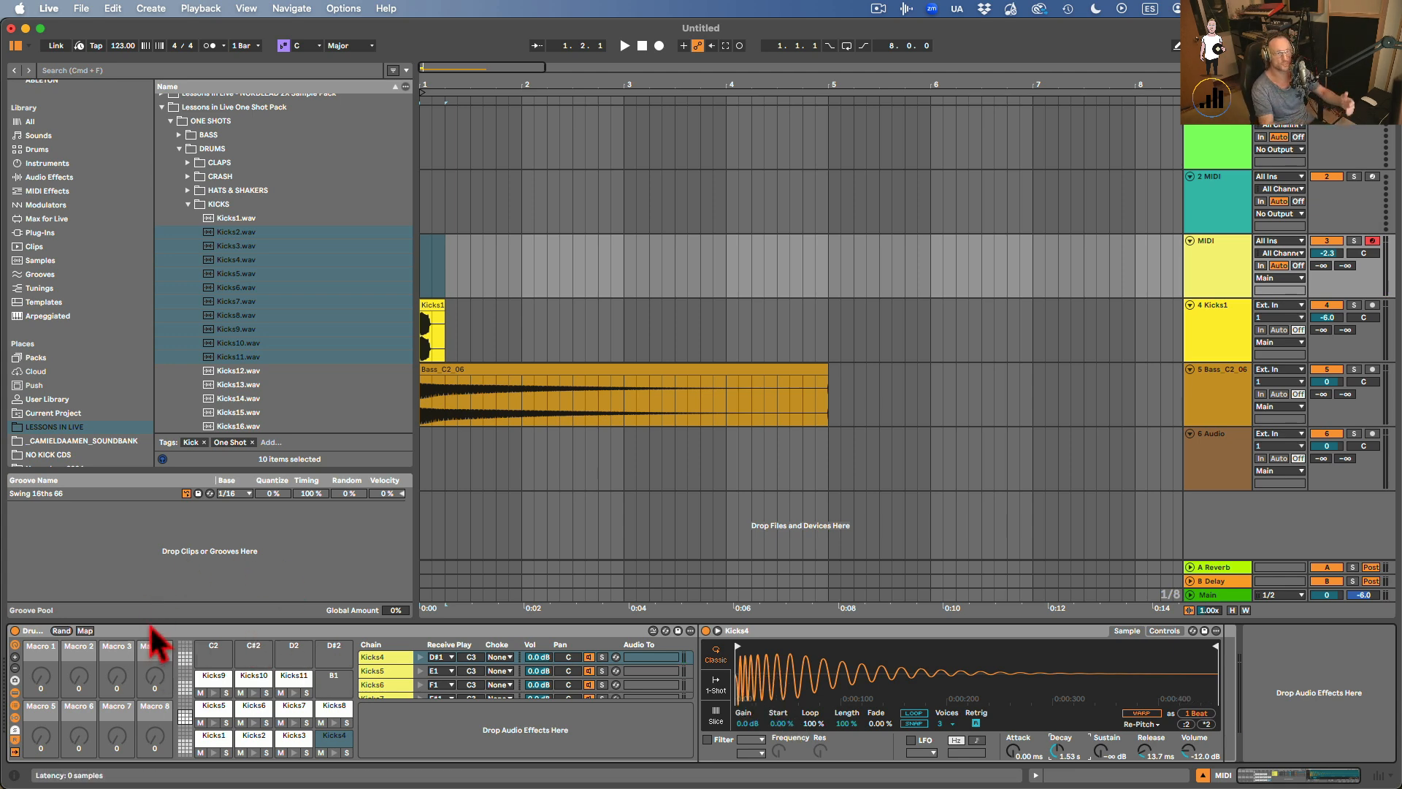
# Convert the Kicks4 pad's Simpler to a Drum Sampler.
pyautogui.click(891, 638)
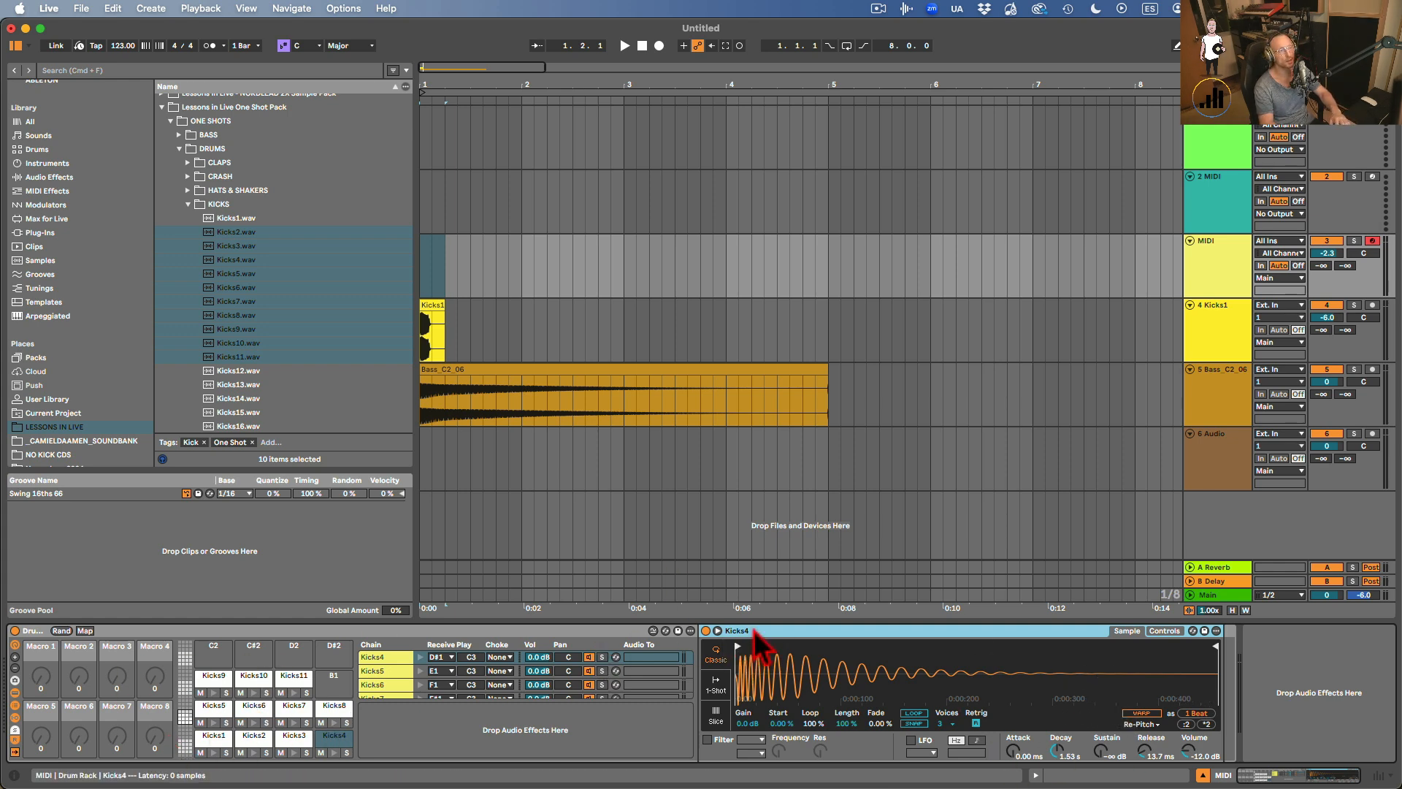
pyautogui.rightClick(774, 637)
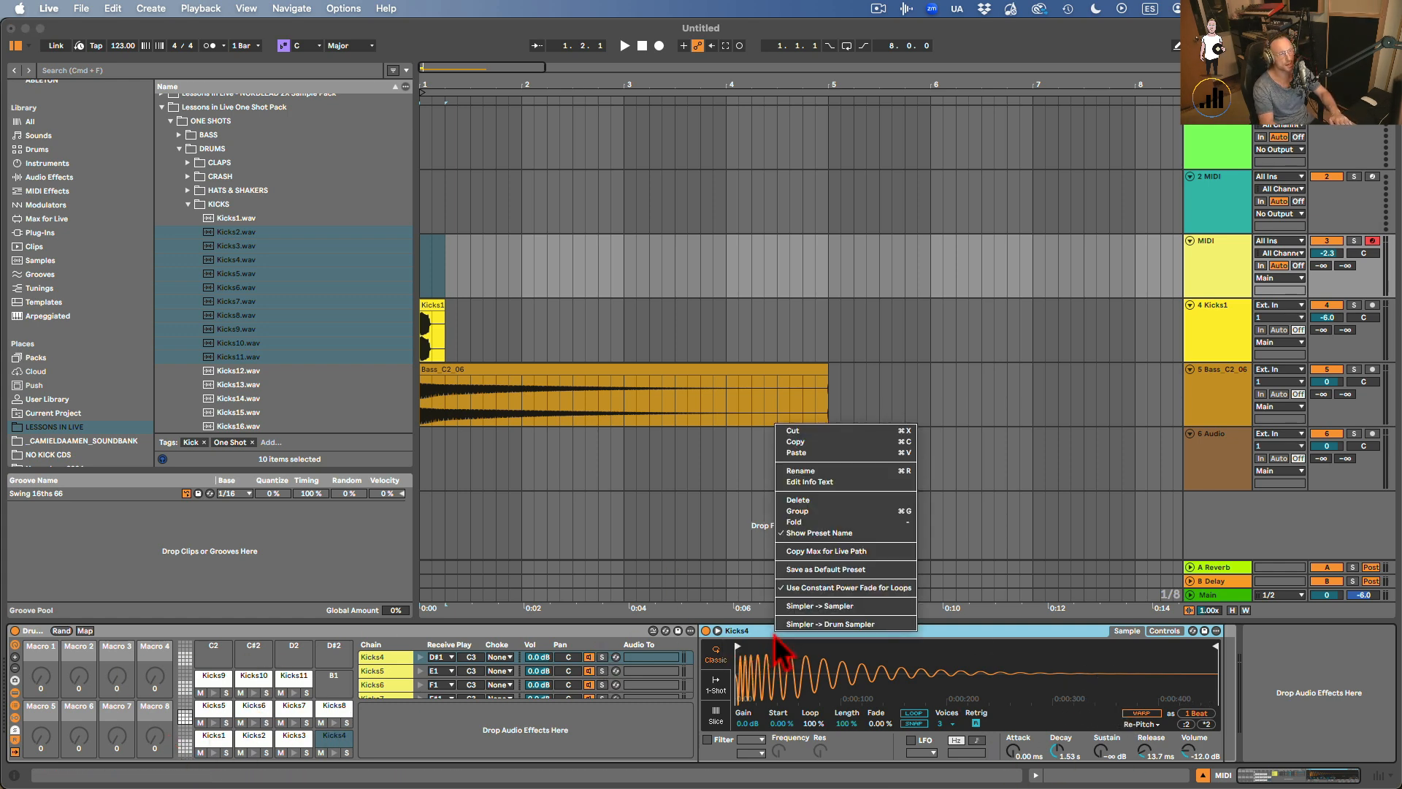
pyautogui.click(837, 624)
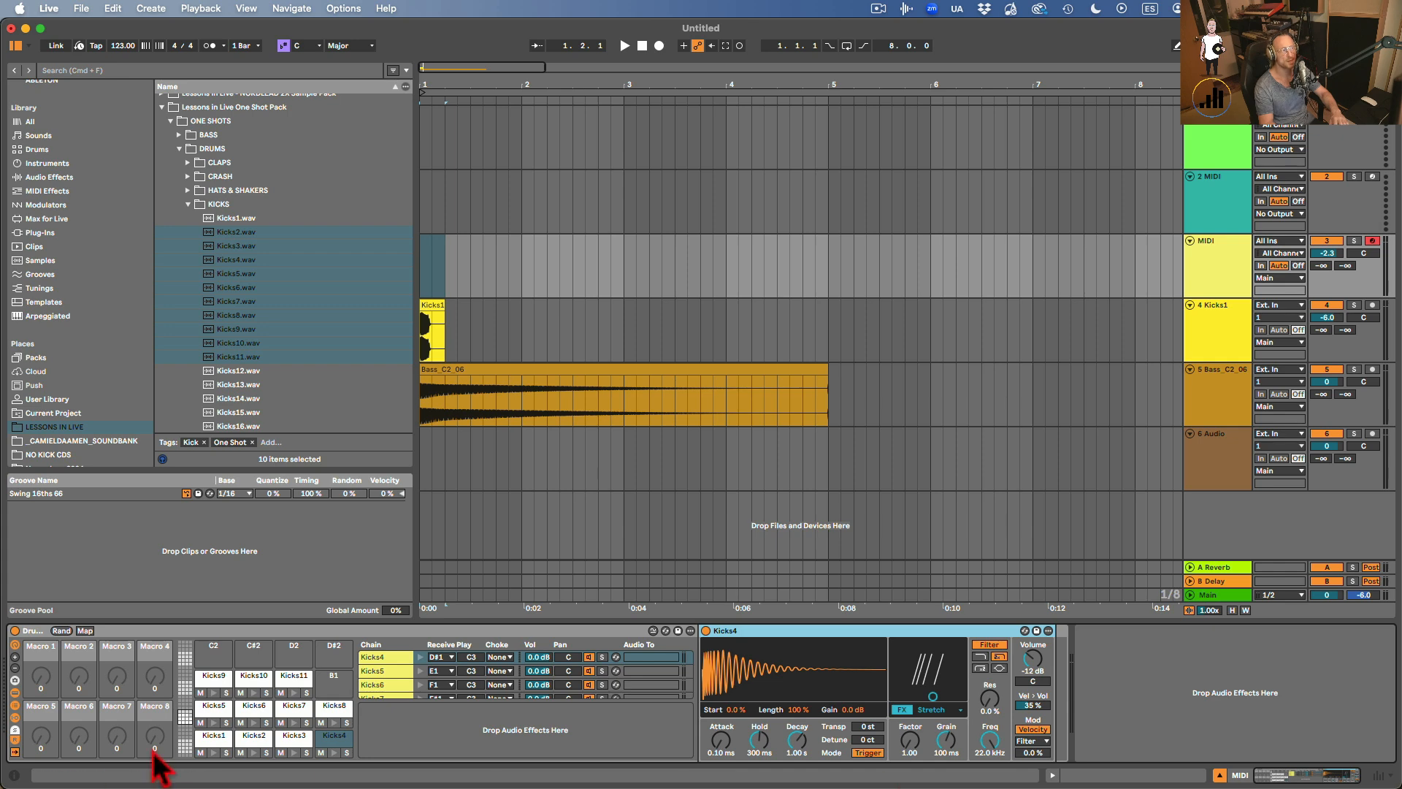
# Delete the Drum Rack and load a standalone Drum Sampler onto the MIDI track instead.
pyautogui.click(33, 631)
pyautogui.press('Delete')
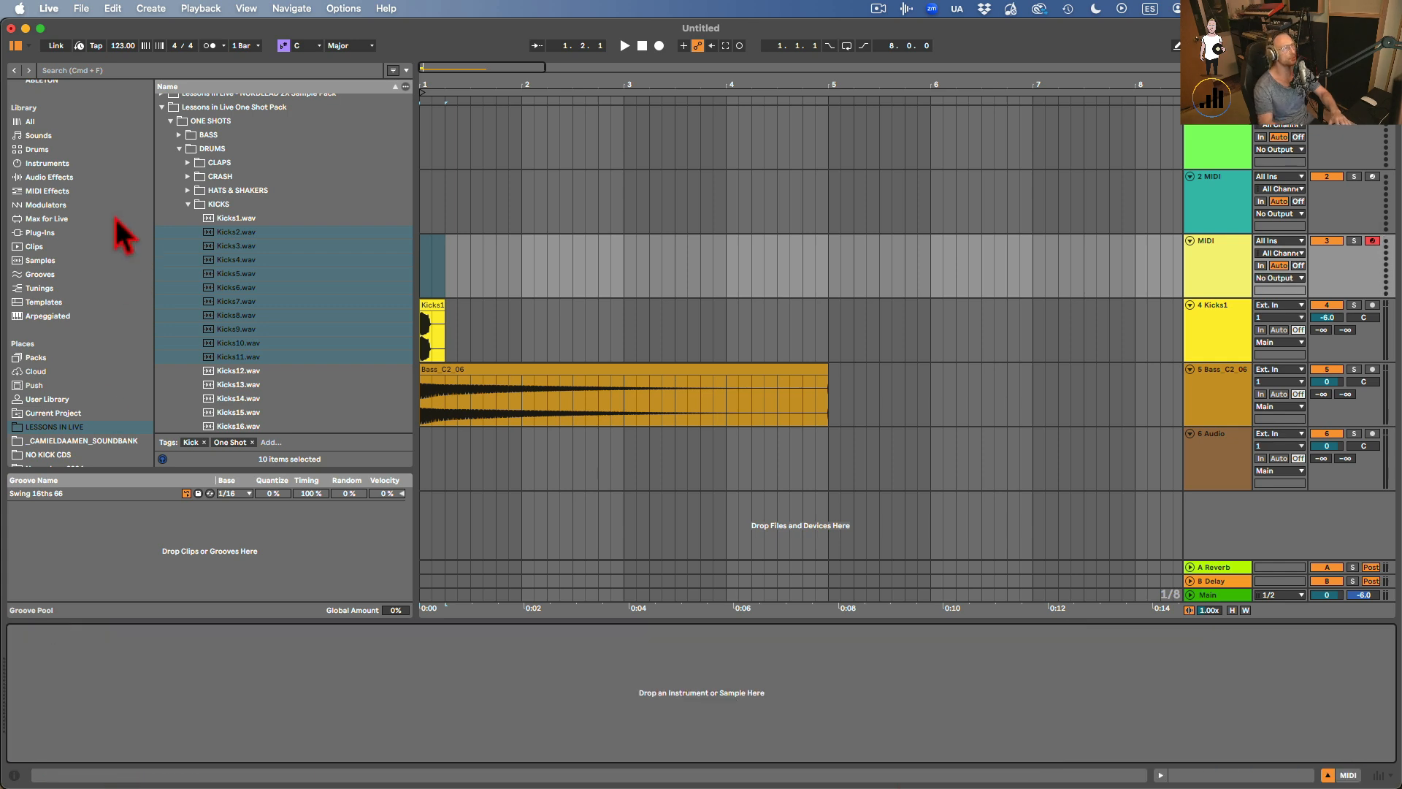
pyautogui.click(62, 164)
pyautogui.moveTo(204, 262); pyautogui.dragTo(487, 273)
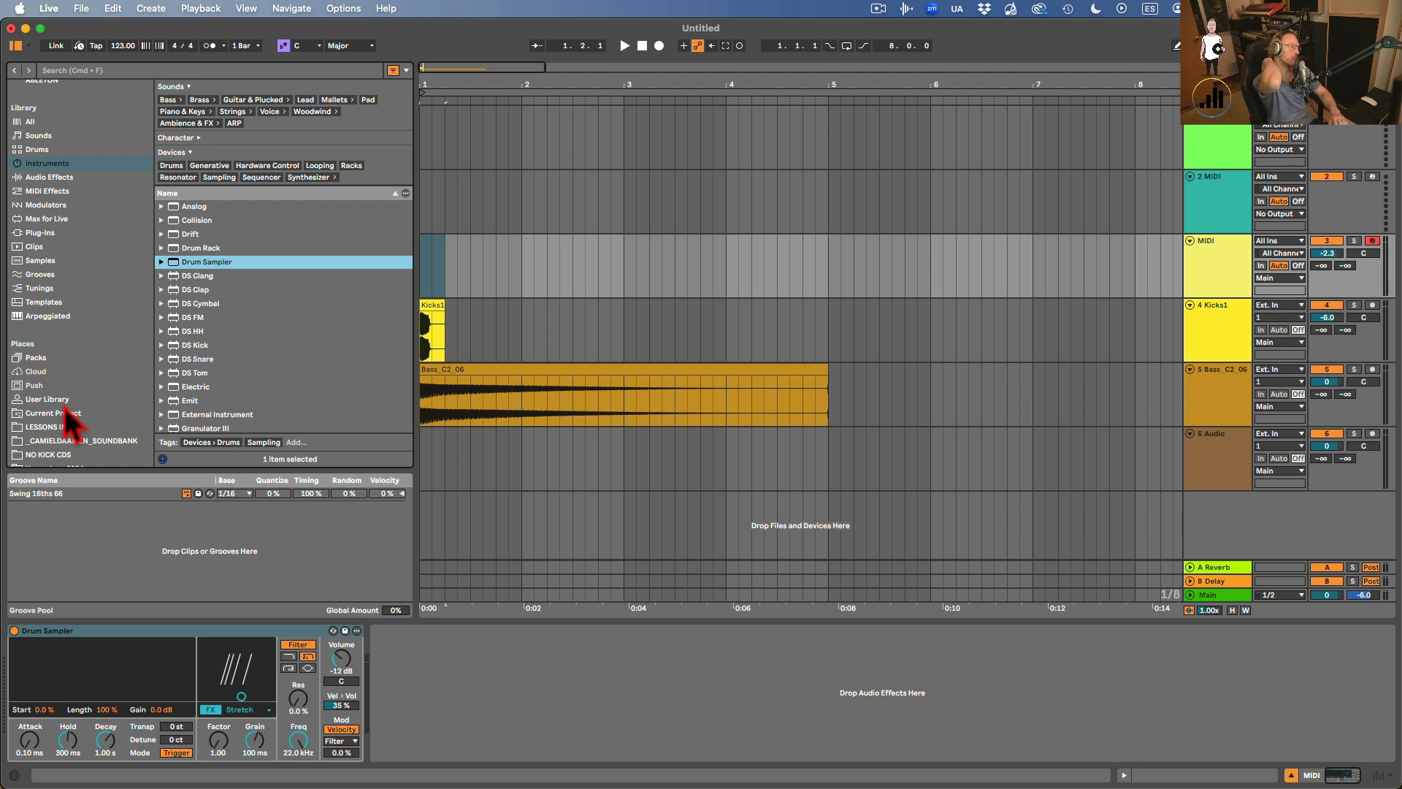
# Load Hats&Shakers3.wav from the One Shot Pack's HATS & SHAKERS folder into the Drum Sampler.
pyautogui.click(244, 709)
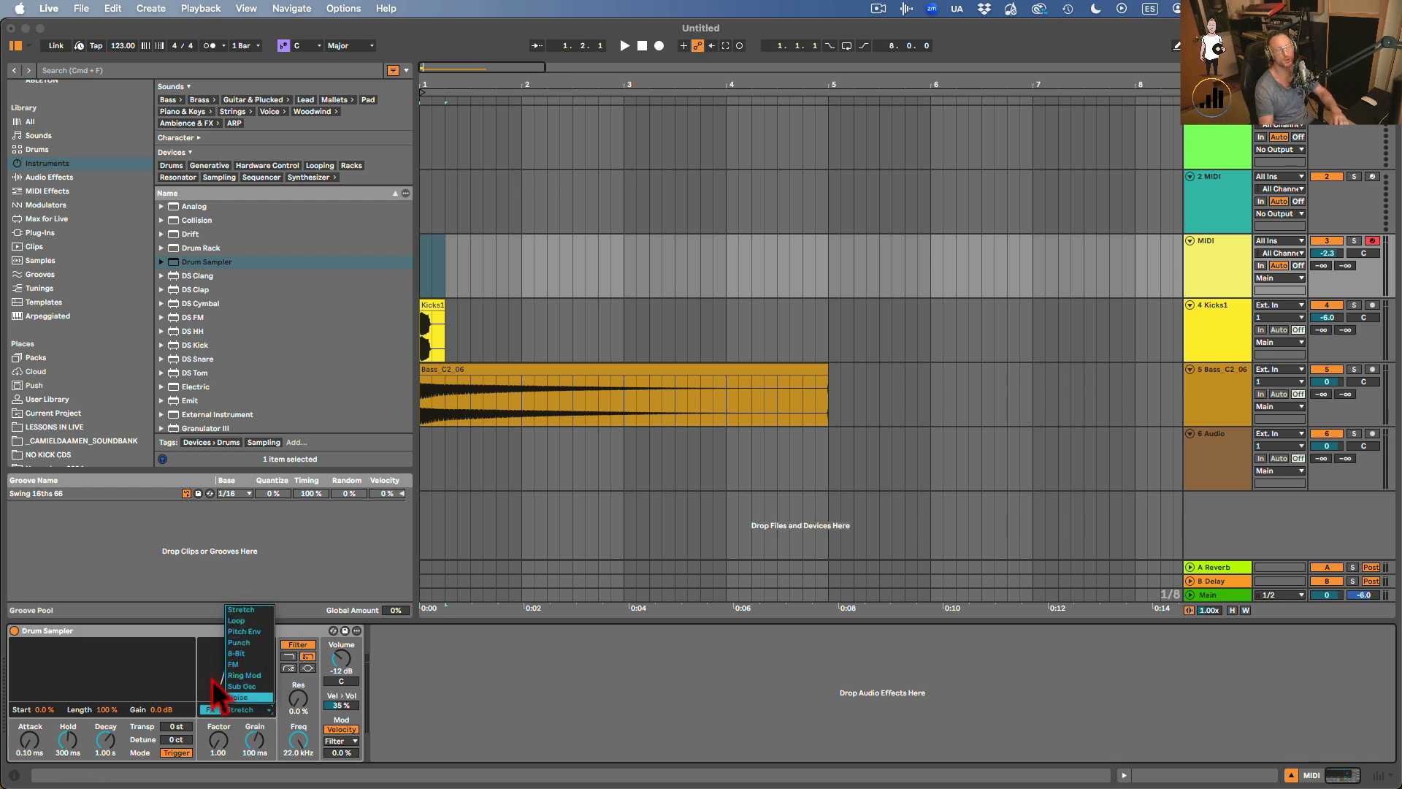
pyautogui.click(157, 675)
pyautogui.click(51, 441)
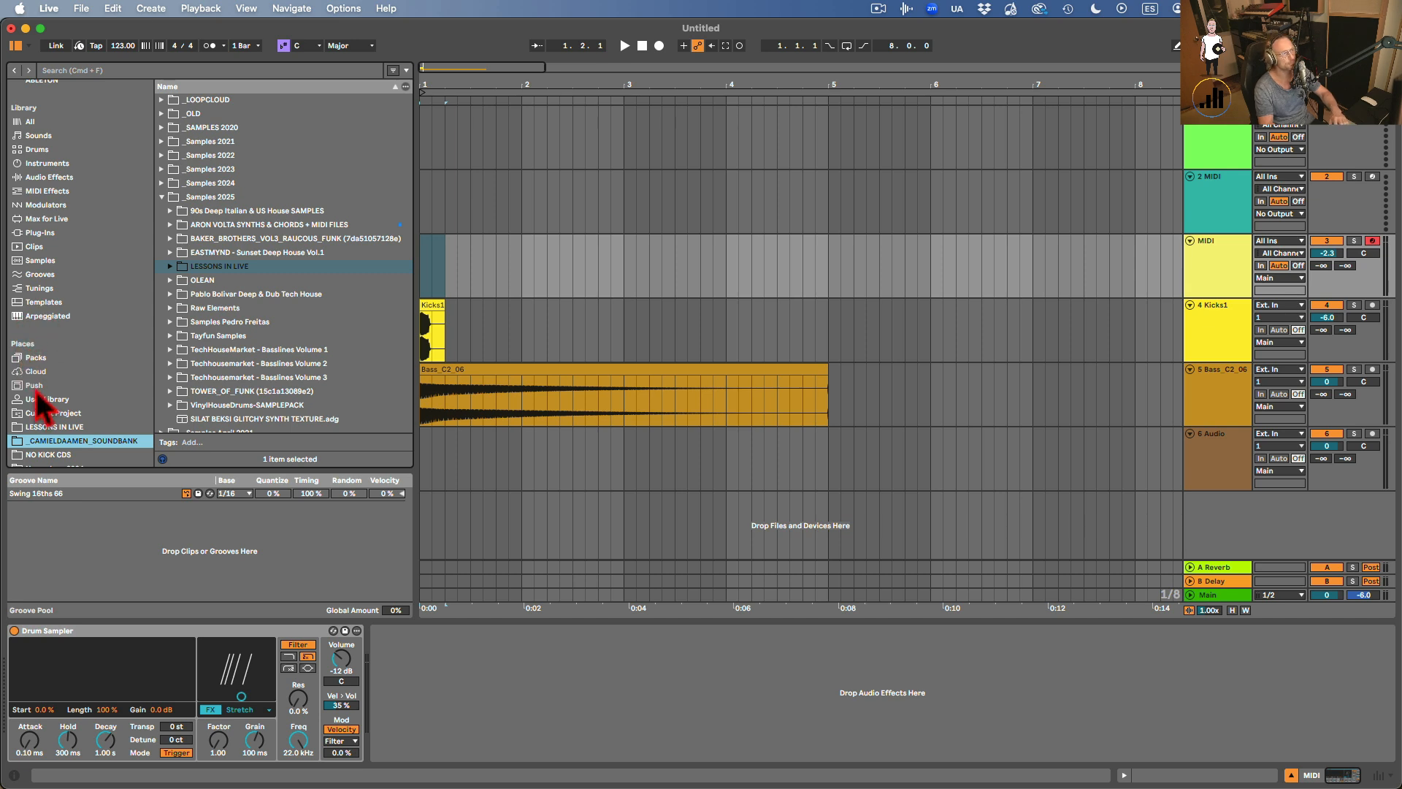
pyautogui.click(56, 427)
pyautogui.doubleClick(209, 206)
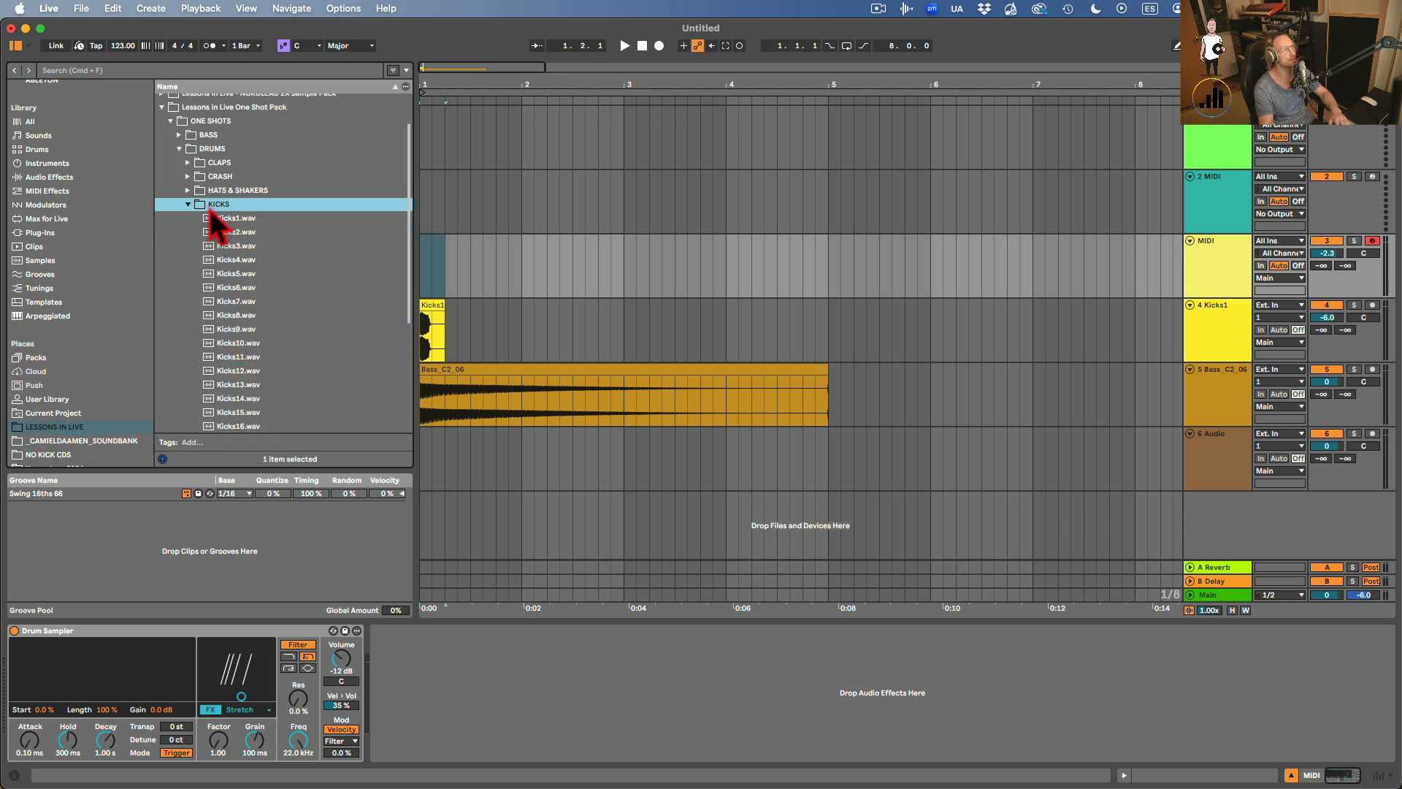
pyautogui.doubleClick(212, 239)
pyautogui.click(243, 283)
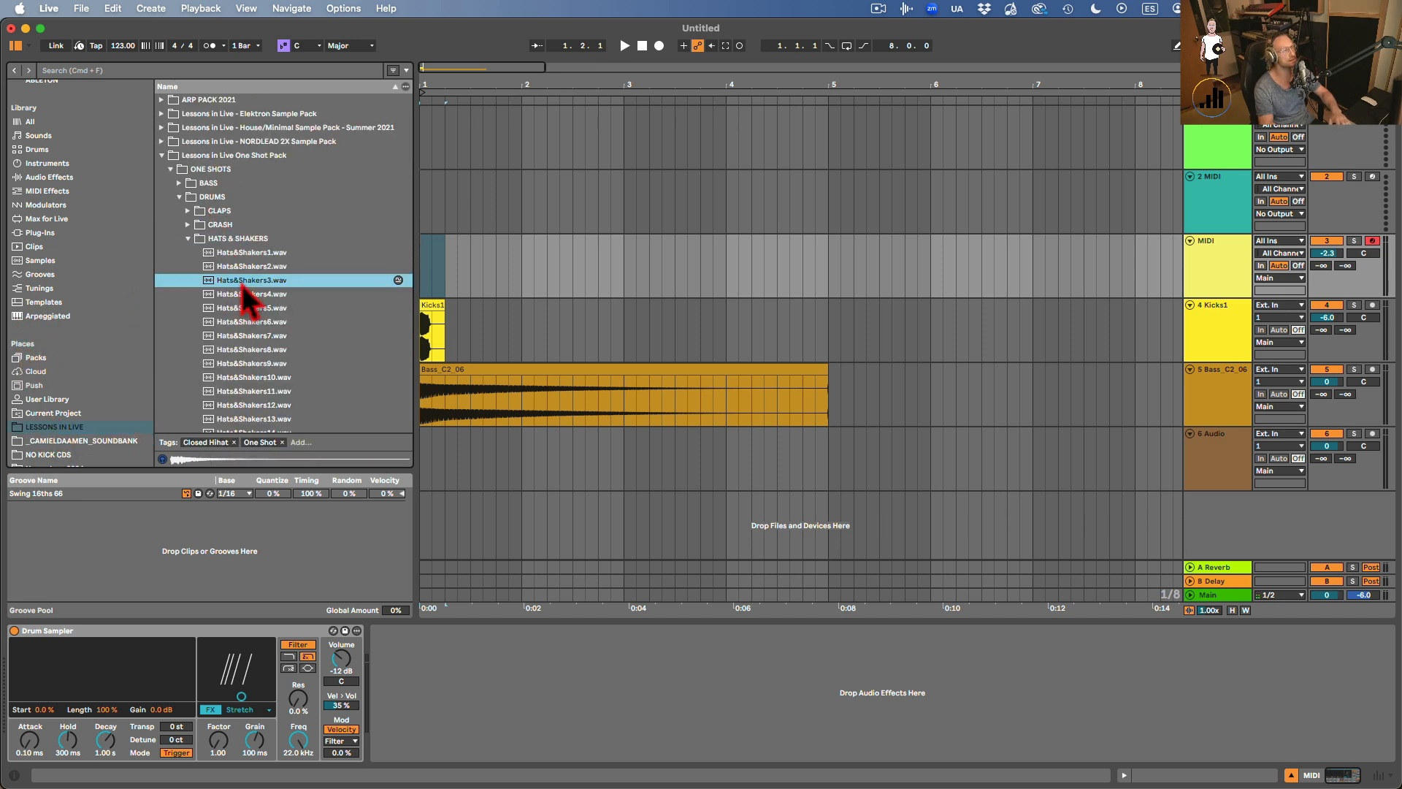
pyautogui.moveTo(243, 292); pyautogui.dragTo(108, 686)
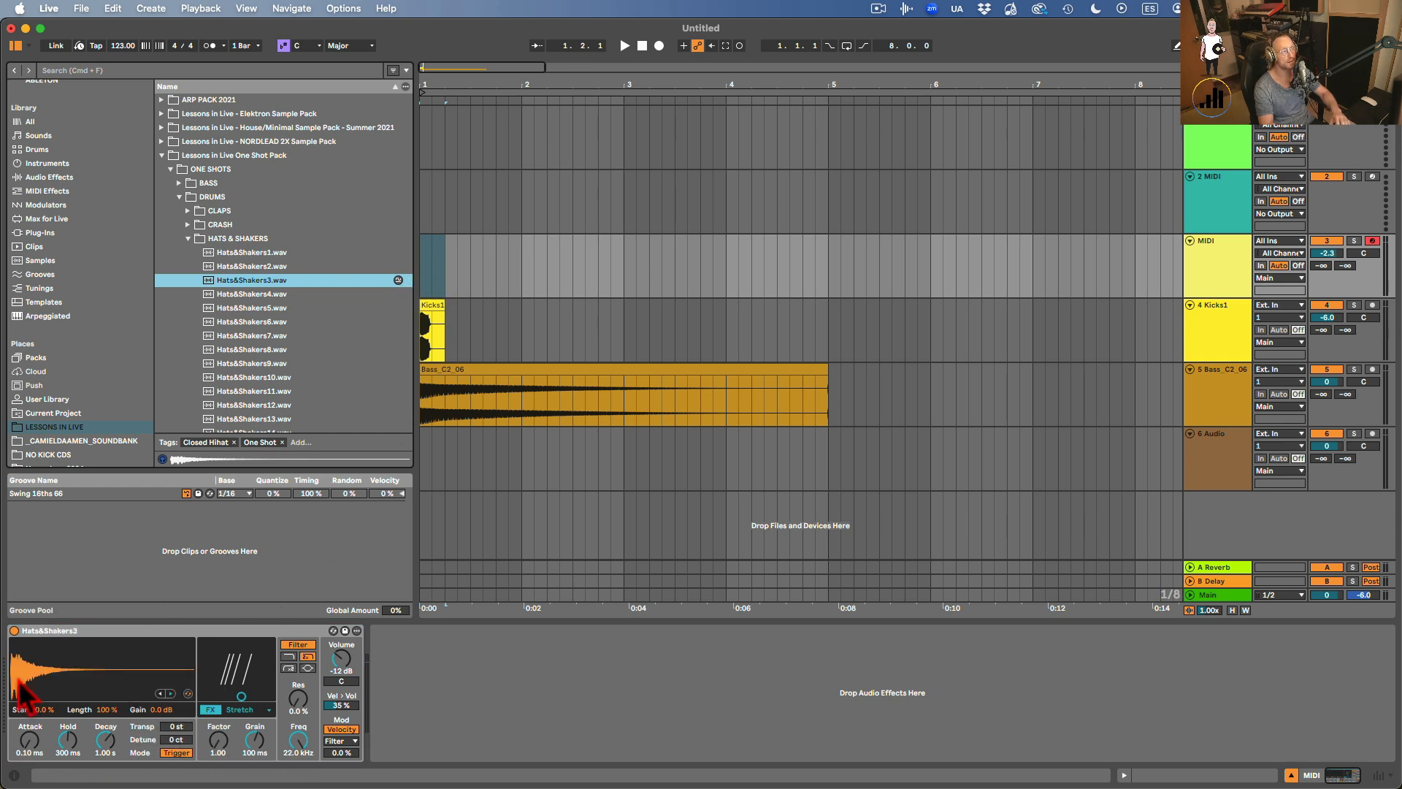
# Create an empty one-bar MIDI clip at bar 1 on the Drum Sampler's track and audition different pitches in its note editor.
pyautogui.moveTo(518, 247); pyautogui.dragTo(372, 250)
pyautogui.press('super+shift+m')
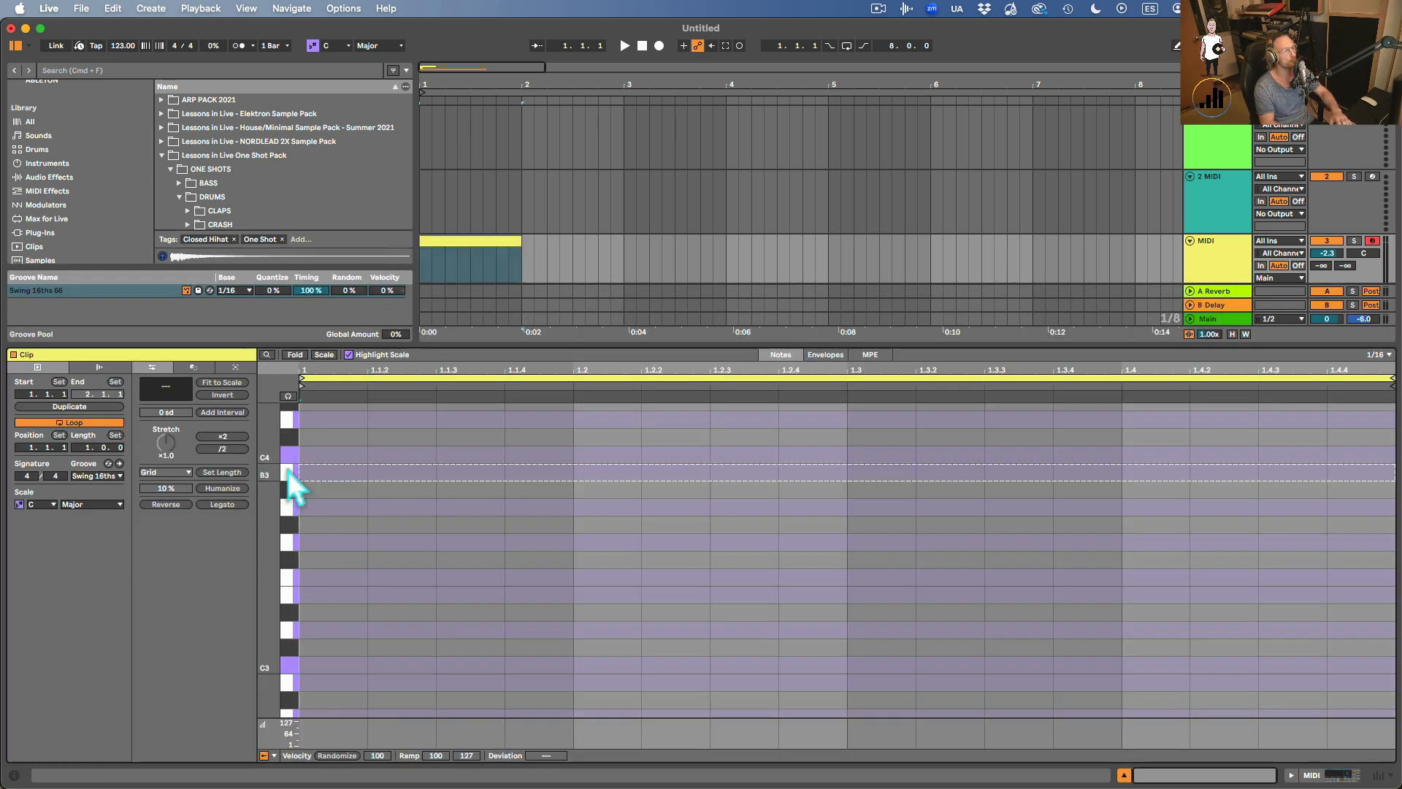
pyautogui.moveTo(287, 438); pyautogui.dragTo(320, 635)
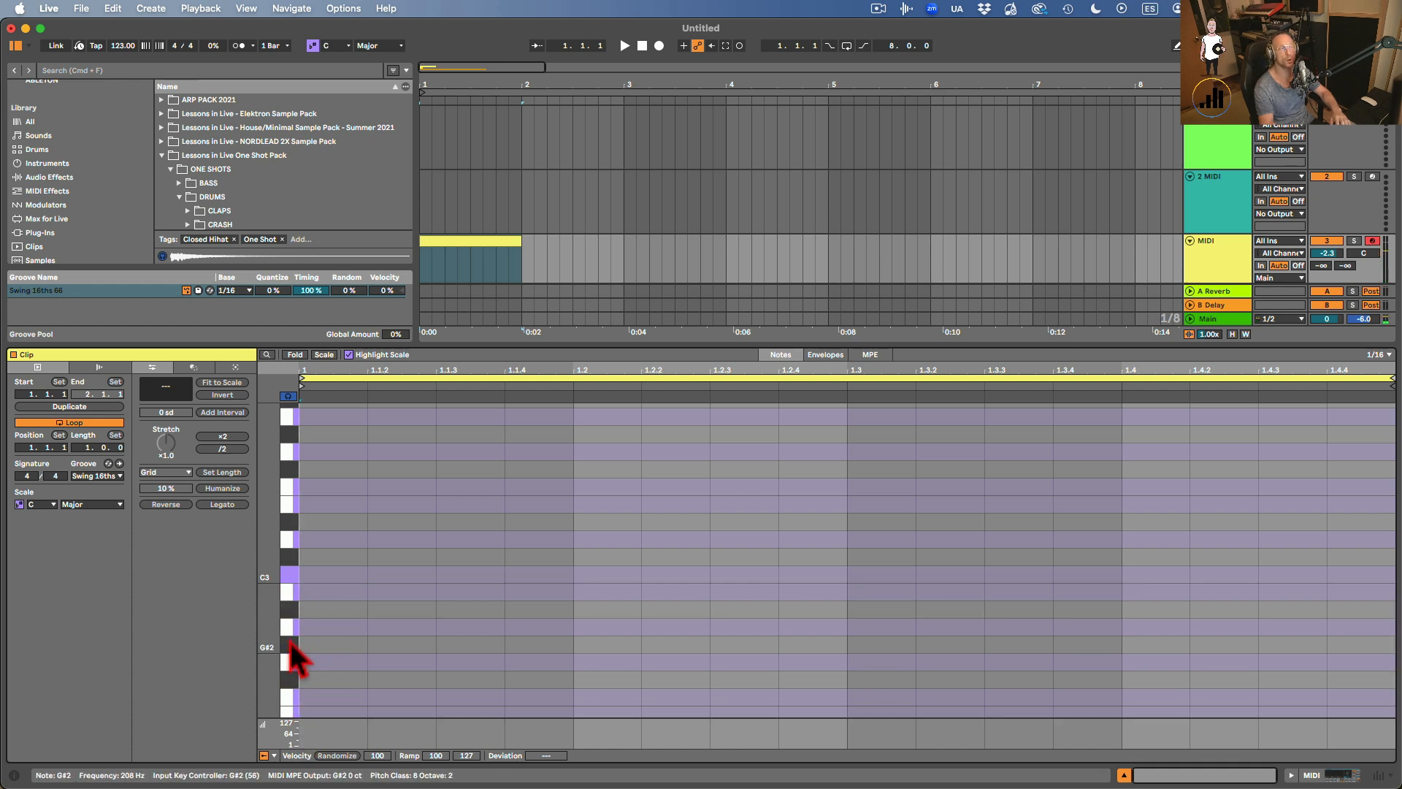
# Load a Drum Rack onto track 2 and place Hats&Shakers3.wav on its C1 pad.
pyautogui.click(1198, 193)
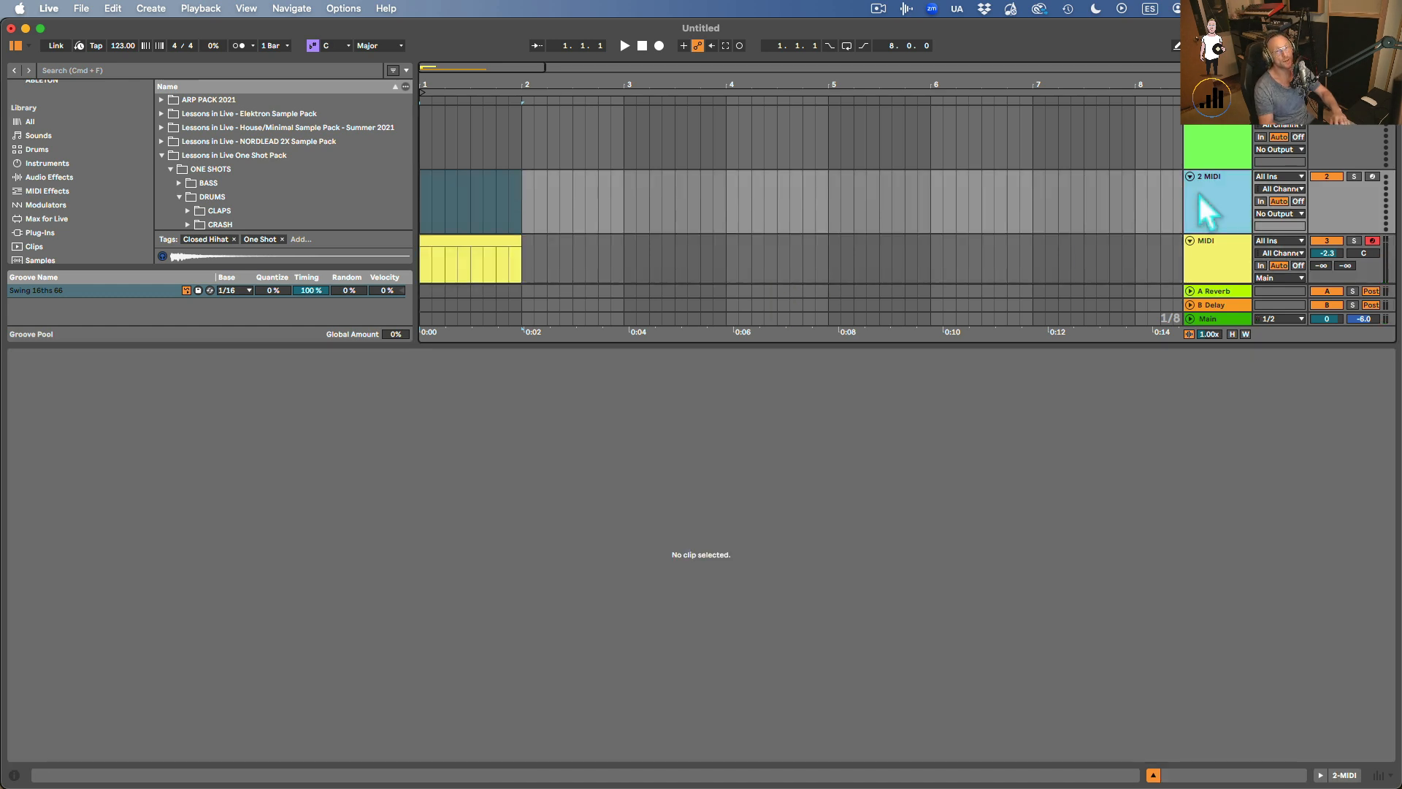
pyautogui.click(48, 164)
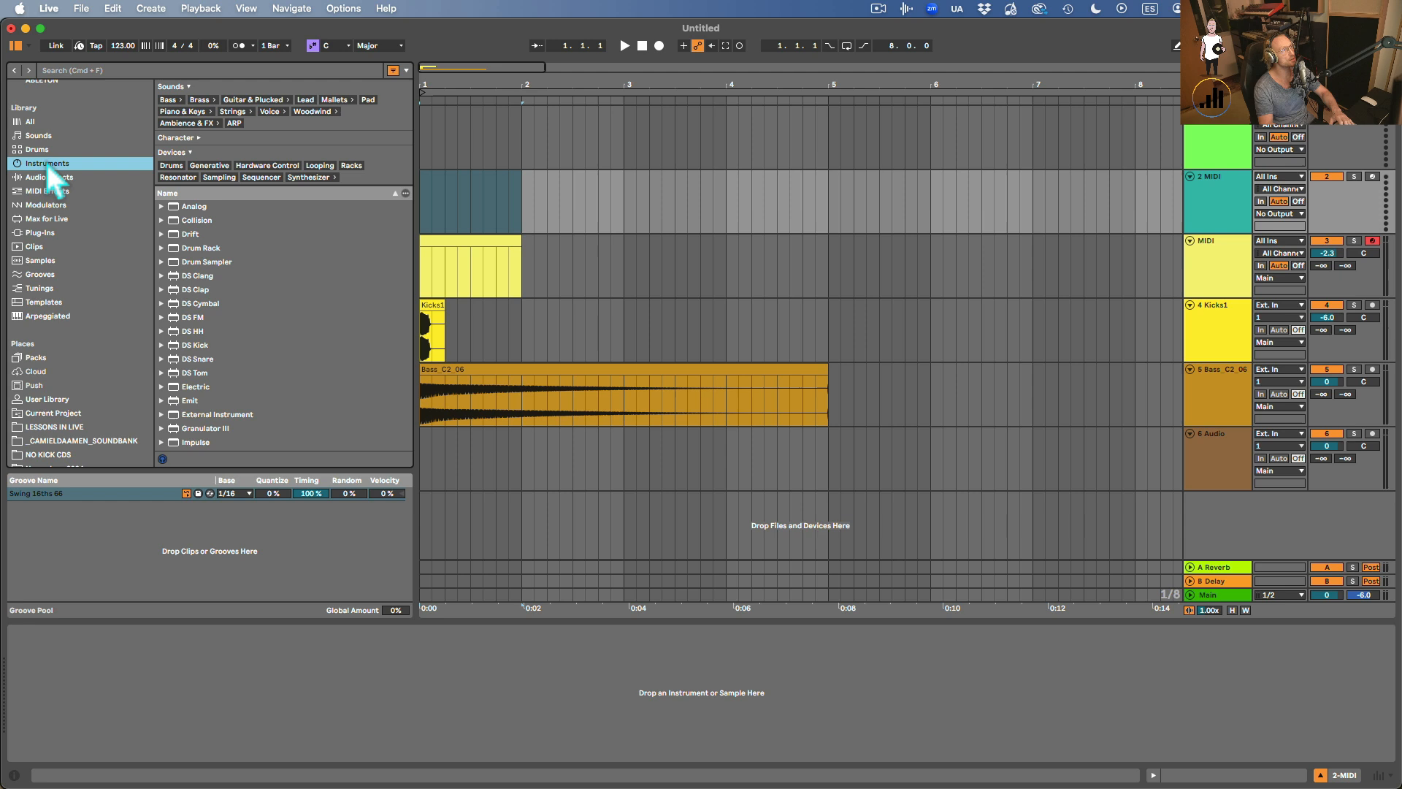
pyautogui.moveTo(203, 250); pyautogui.dragTo(445, 199)
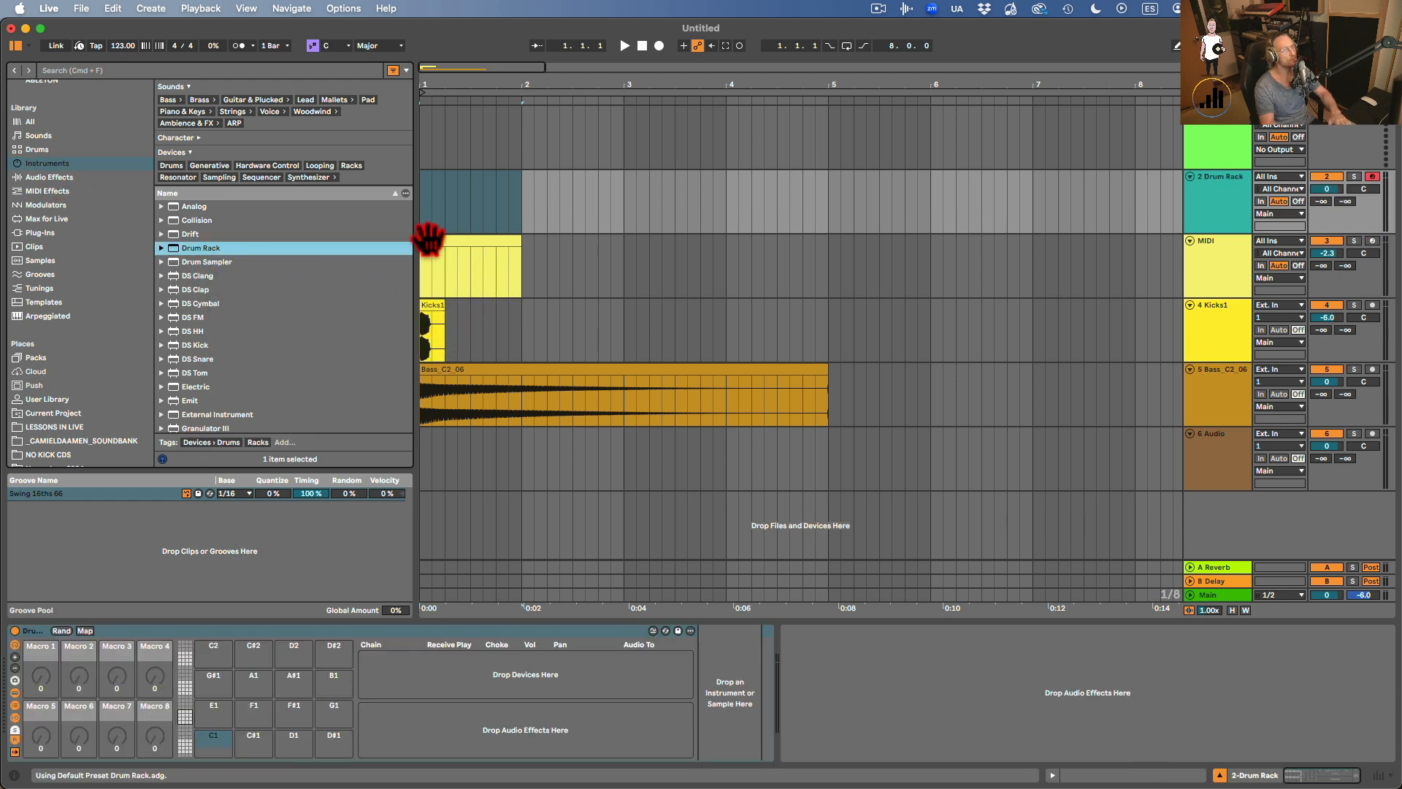
pyautogui.click(66, 428)
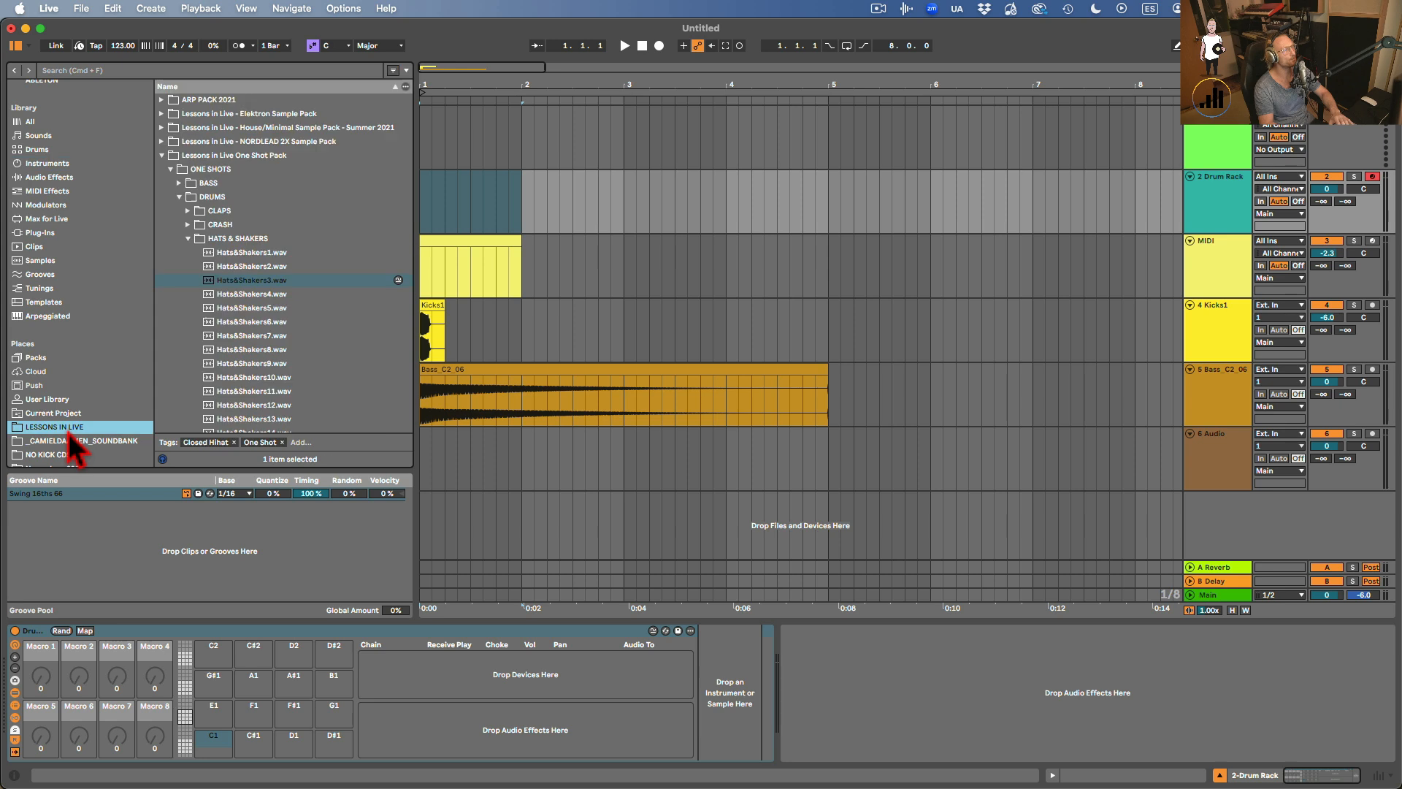
pyautogui.moveTo(241, 285); pyautogui.dragTo(213, 739)
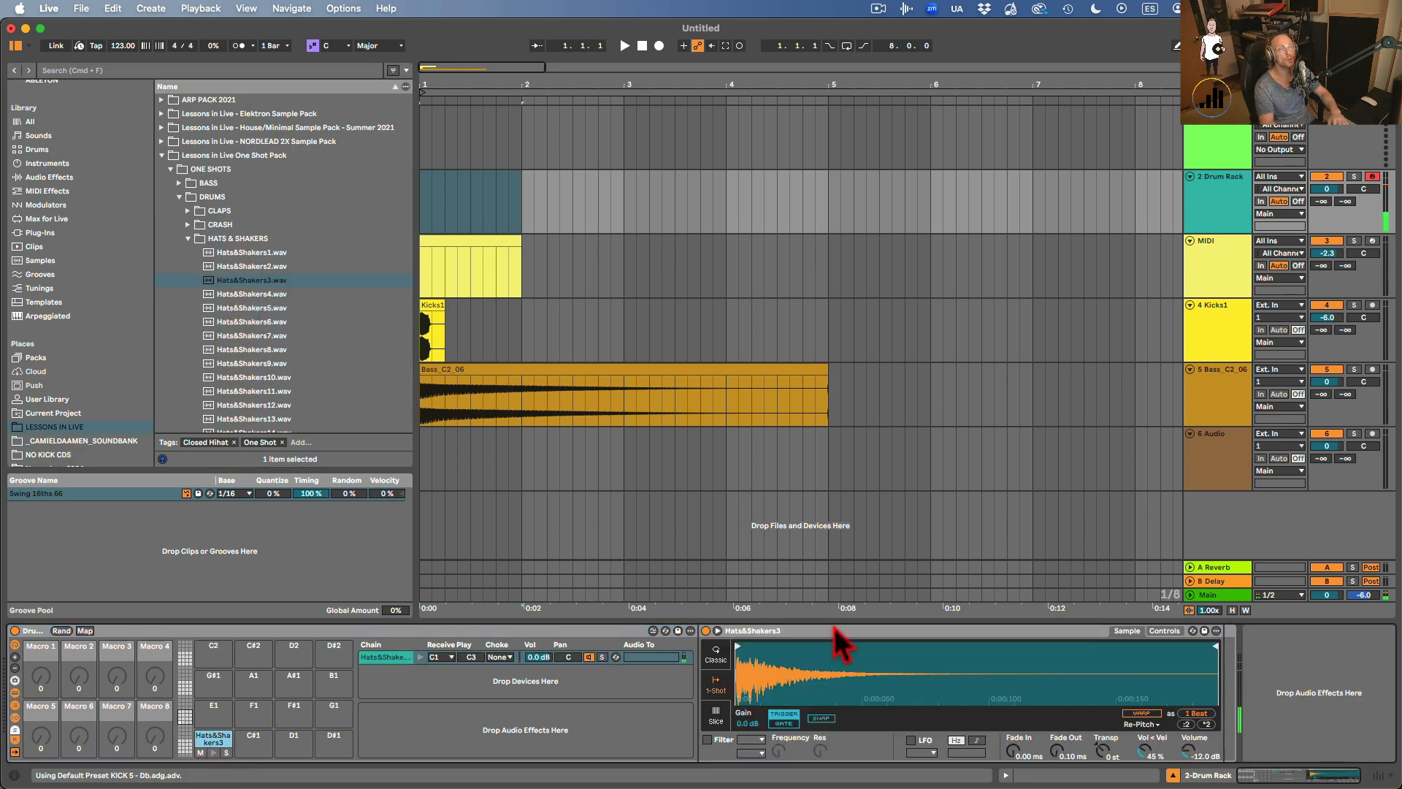
# Transpose the hat pad's Simpler to -3 st and look up the transposition in Classic mode's controls.
pyautogui.click(1103, 749)
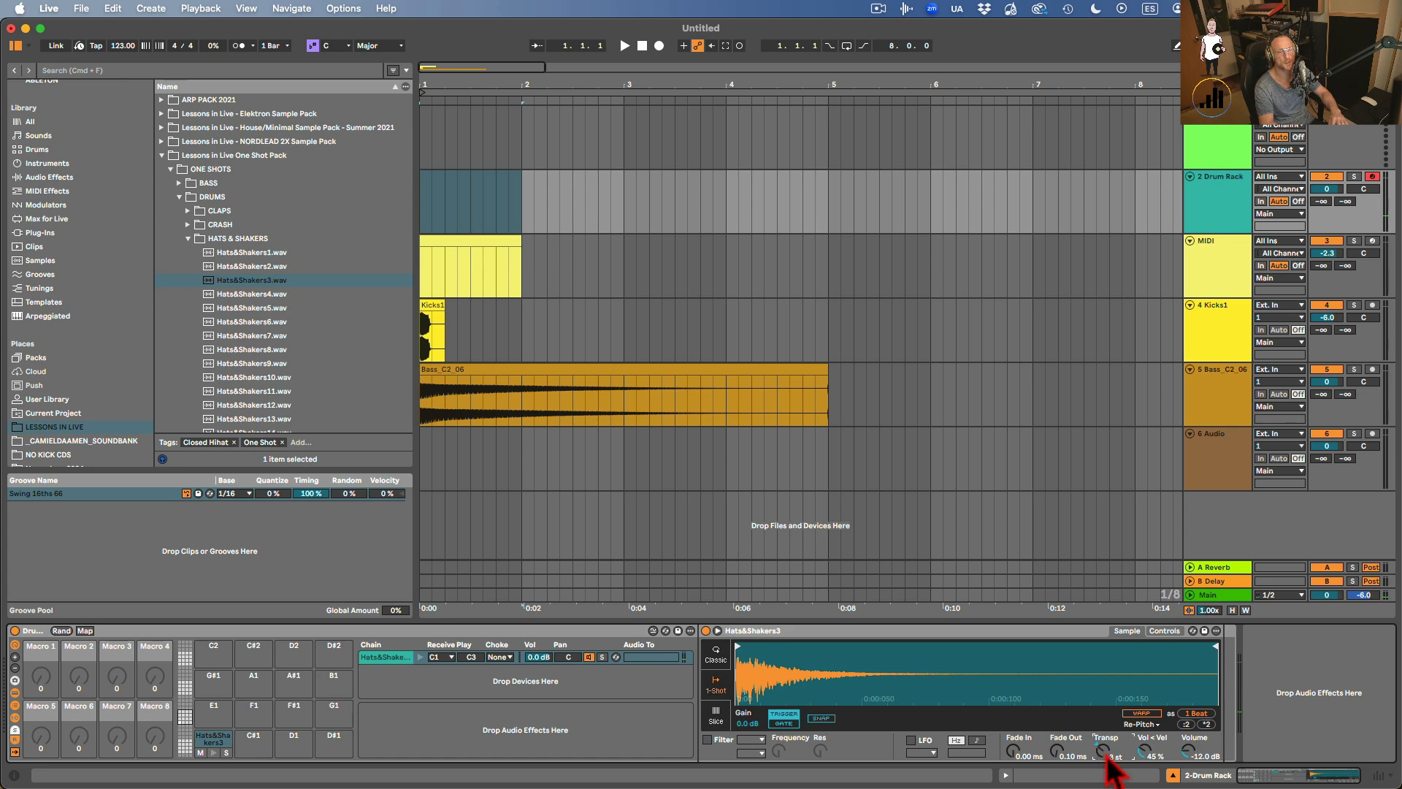
pyautogui.click(722, 654)
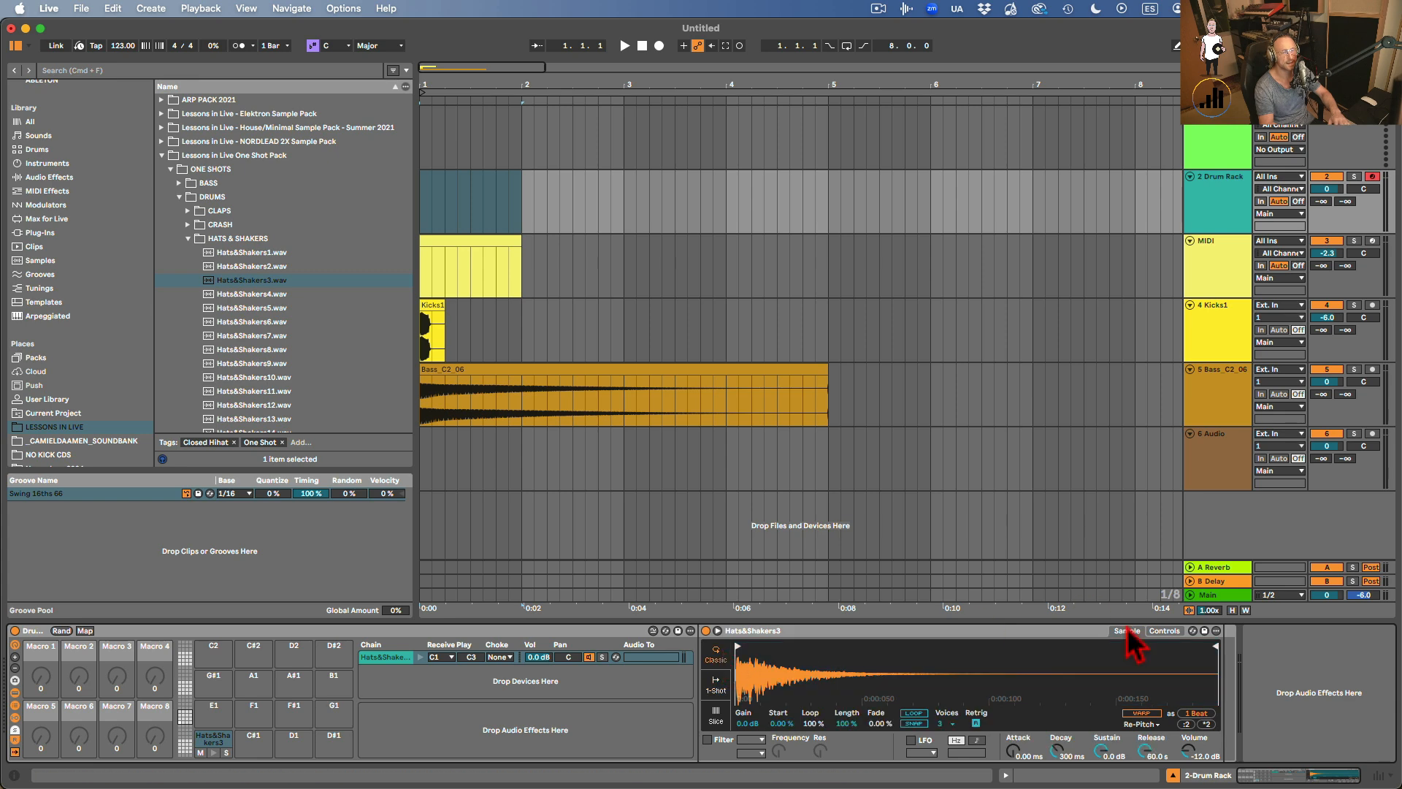
pyautogui.click(1162, 631)
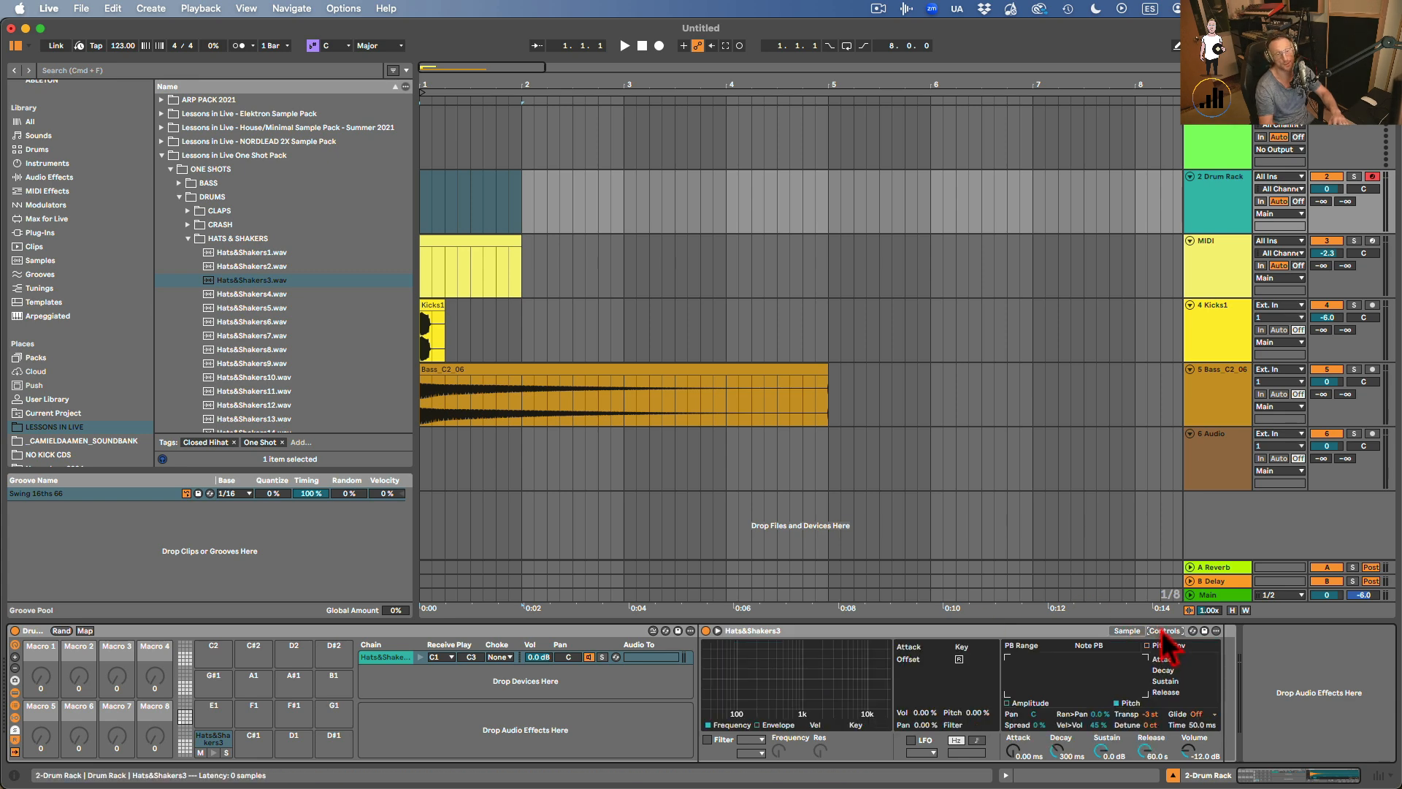
pyautogui.click(1118, 632)
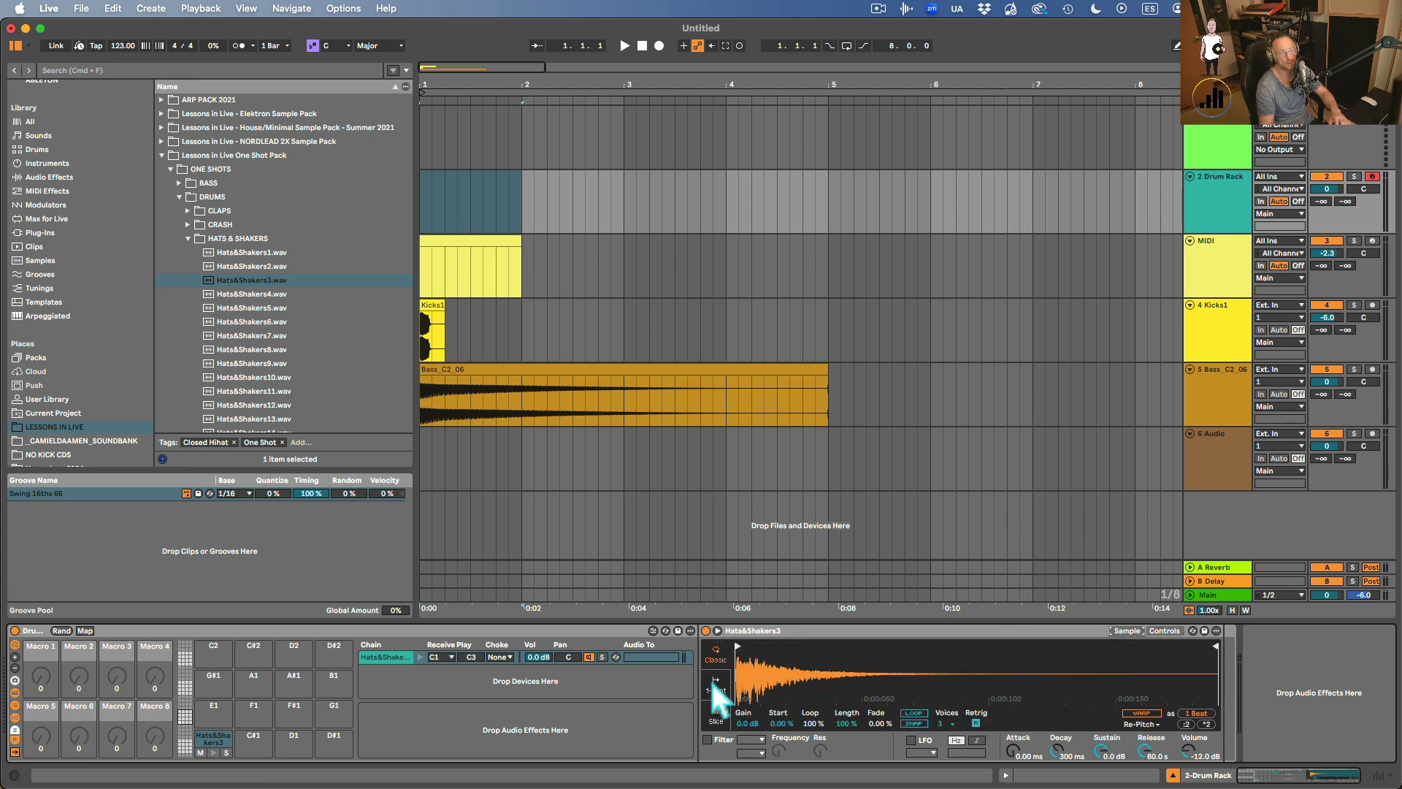
# Compare where the hat Simpler offers its transpose setting in 1-Shot and Classic modes.
pyautogui.click(717, 687)
pyautogui.click(1161, 631)
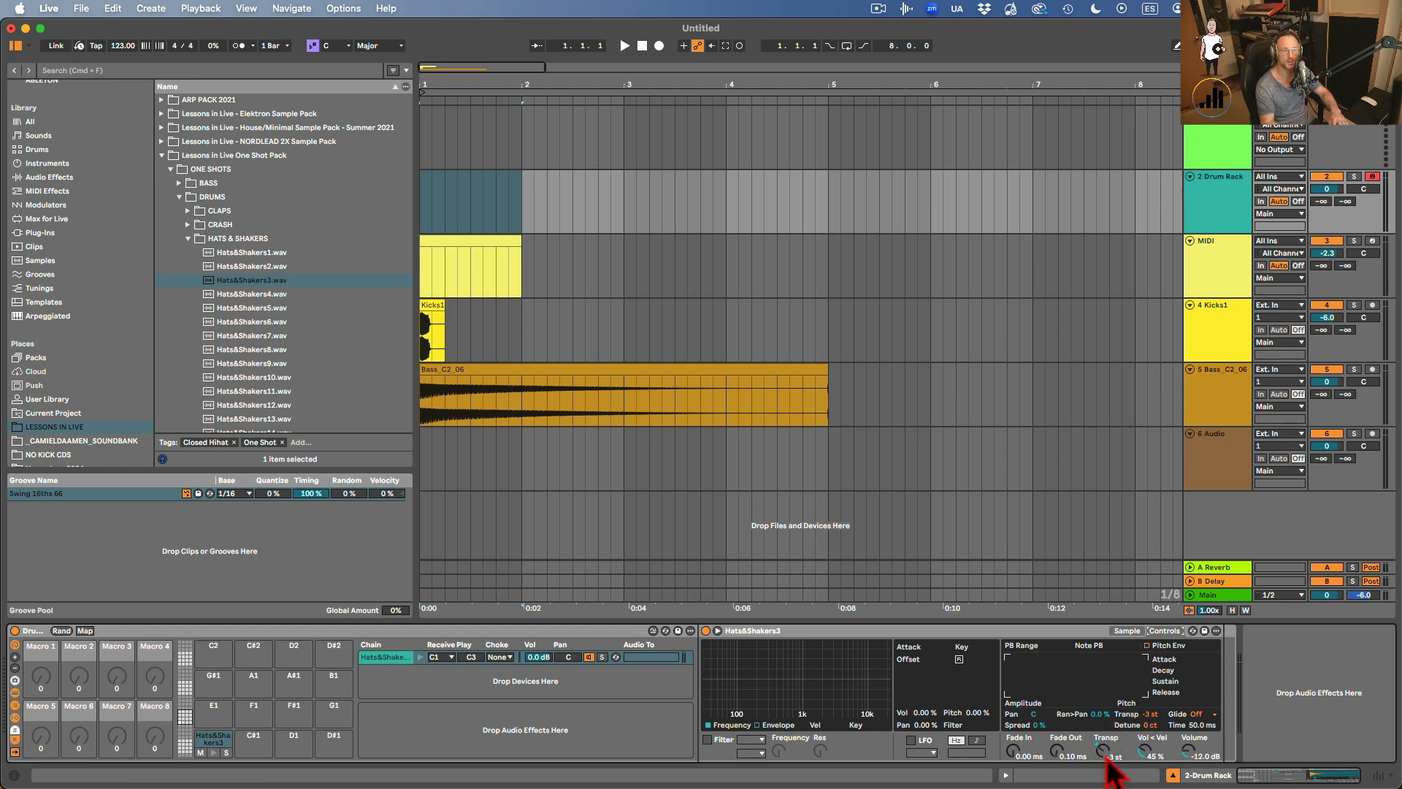
pyautogui.click(1128, 631)
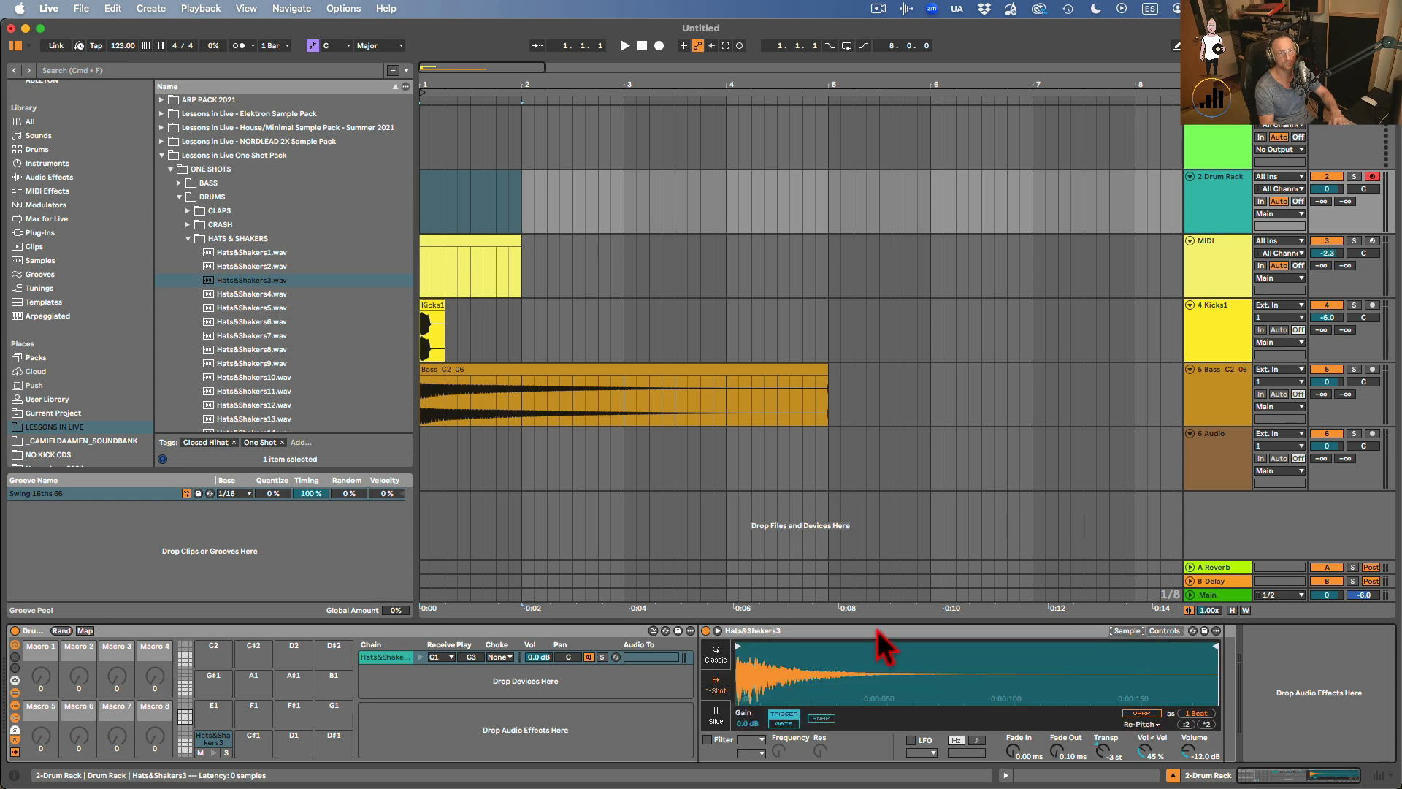
pyautogui.click(713, 656)
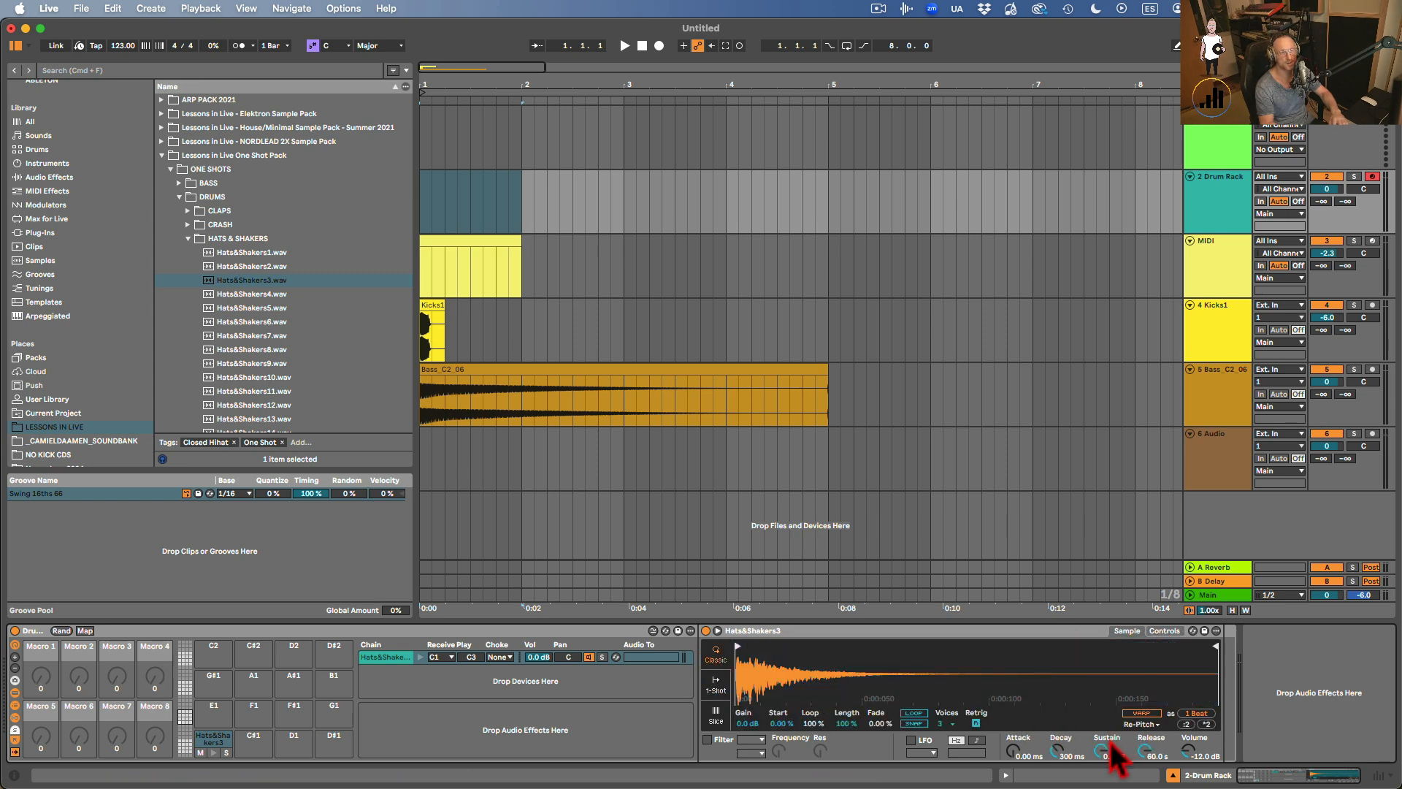
pyautogui.click(1165, 631)
pyautogui.click(1165, 632)
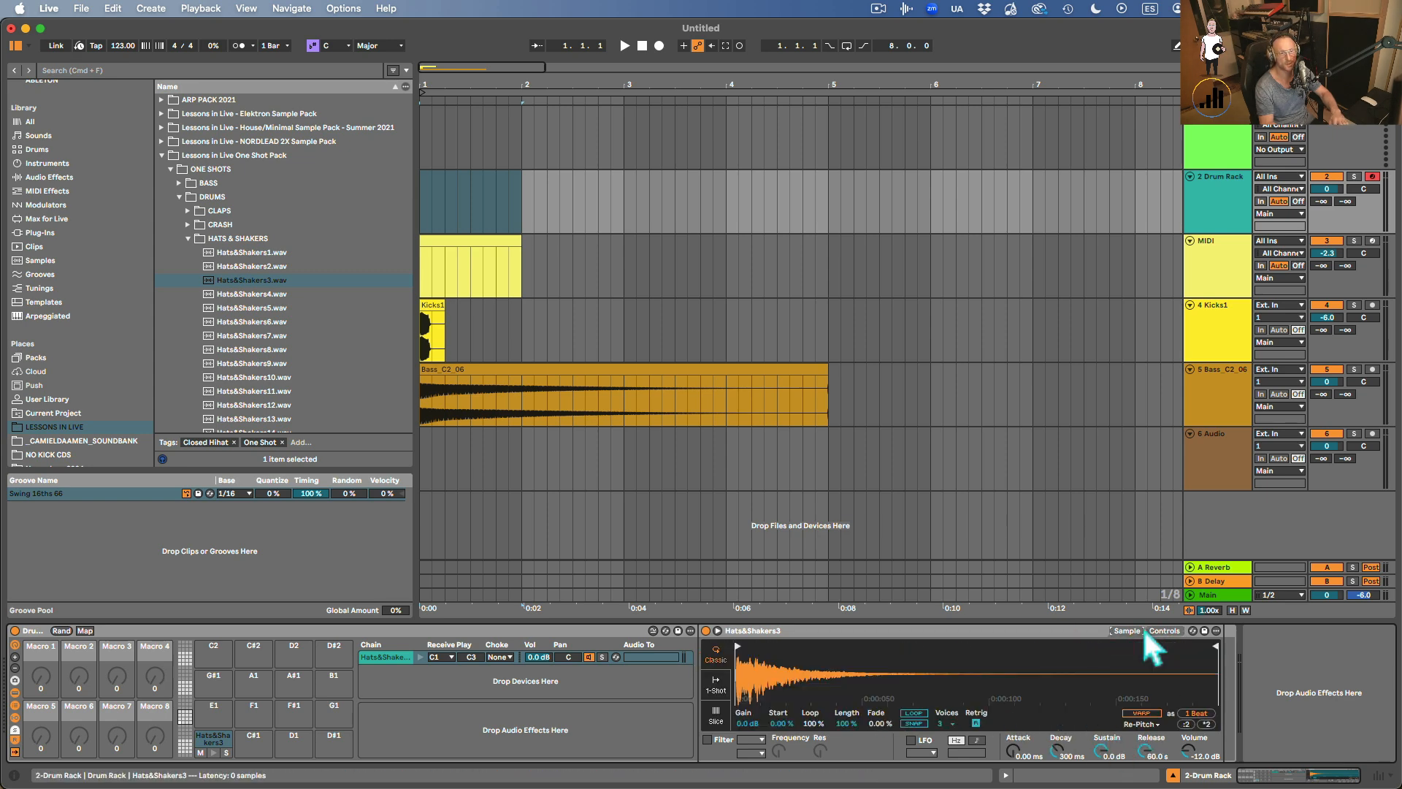
# Return the hat Simpler to 1-Shot mode and reset its transposition to 0 st.
pyautogui.click(716, 718)
pyautogui.click(716, 686)
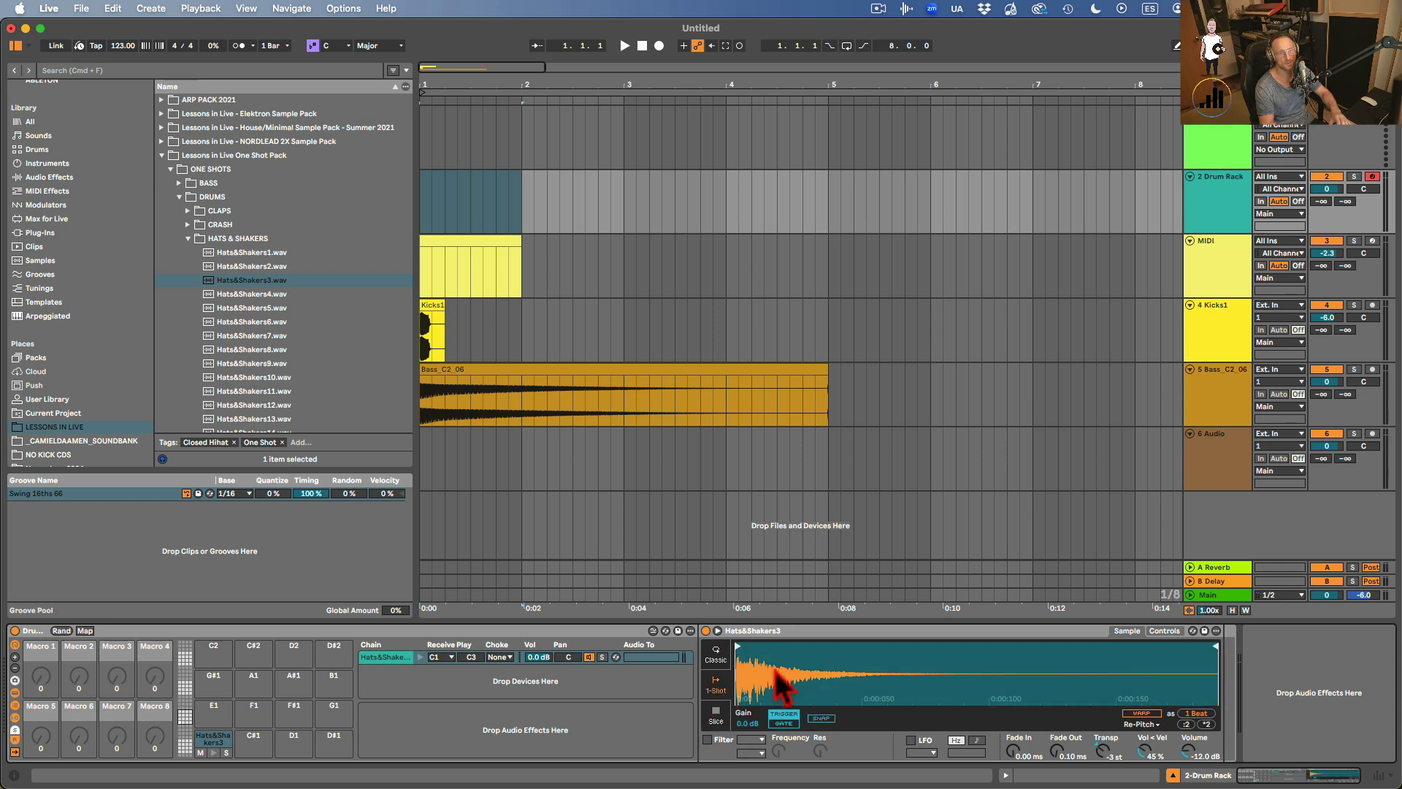
pyautogui.click(1164, 631)
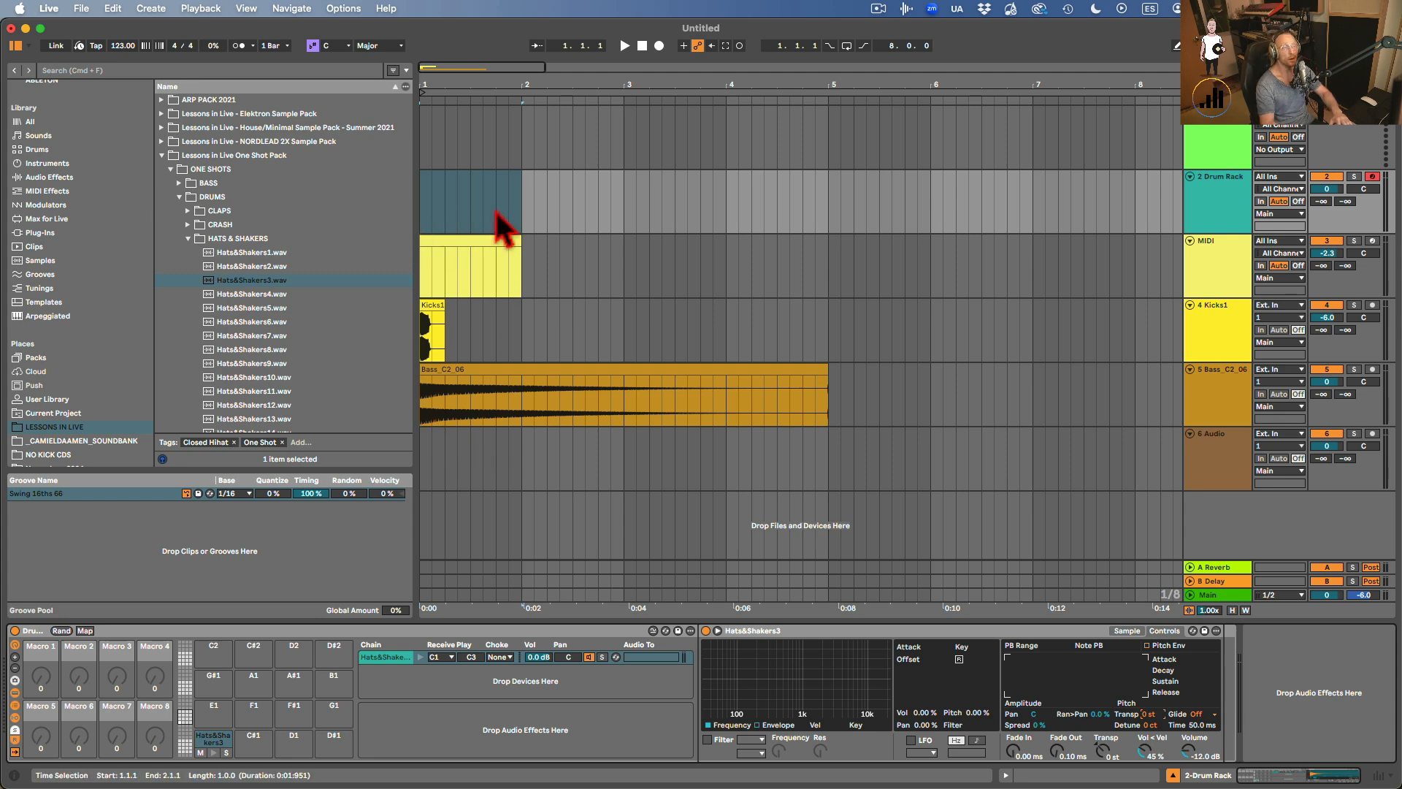
# Enter consecutive sixteenth notes F3, E3, D3 and C3 from the start of the Drum Sampler track's MIDI clip.
pyautogui.click(1223, 269)
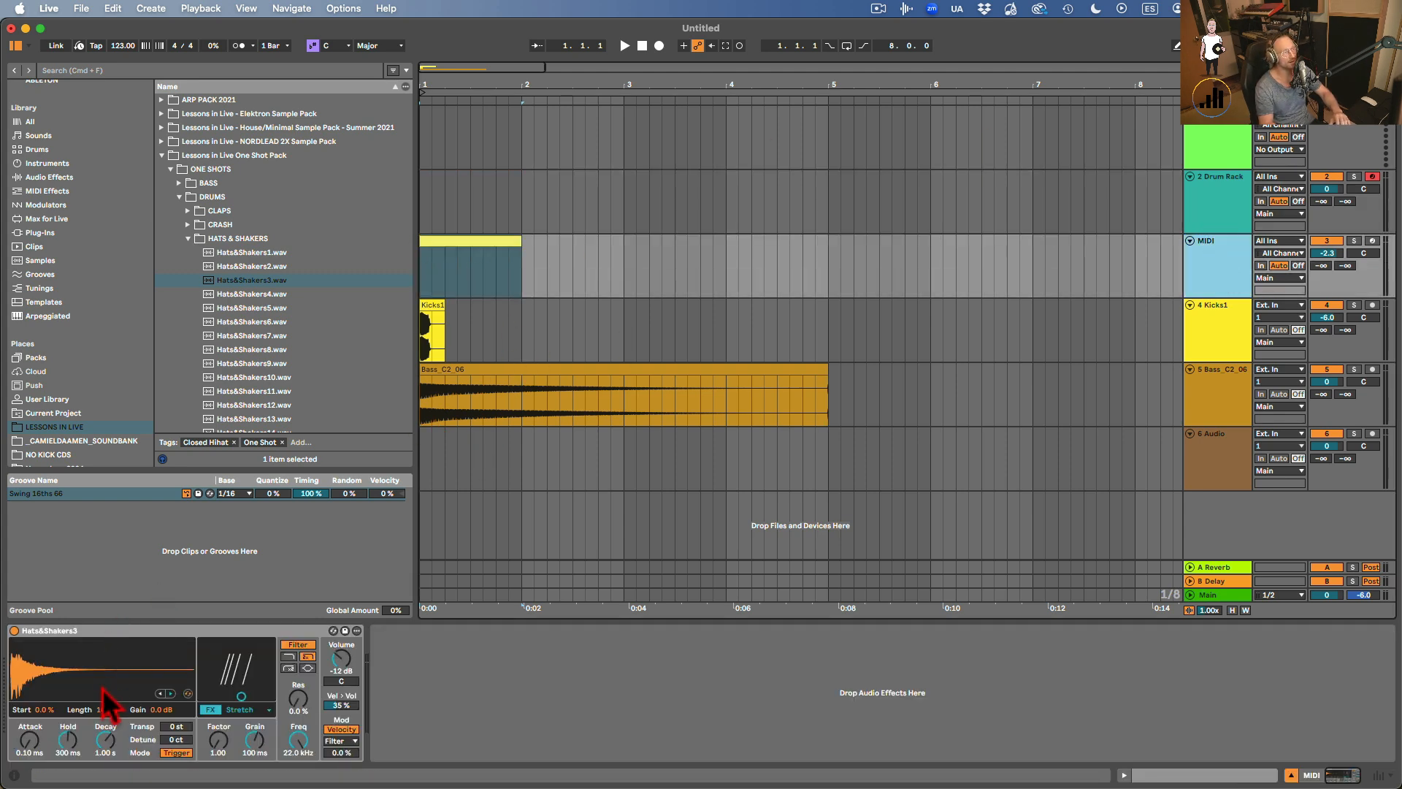
pyautogui.click(182, 729)
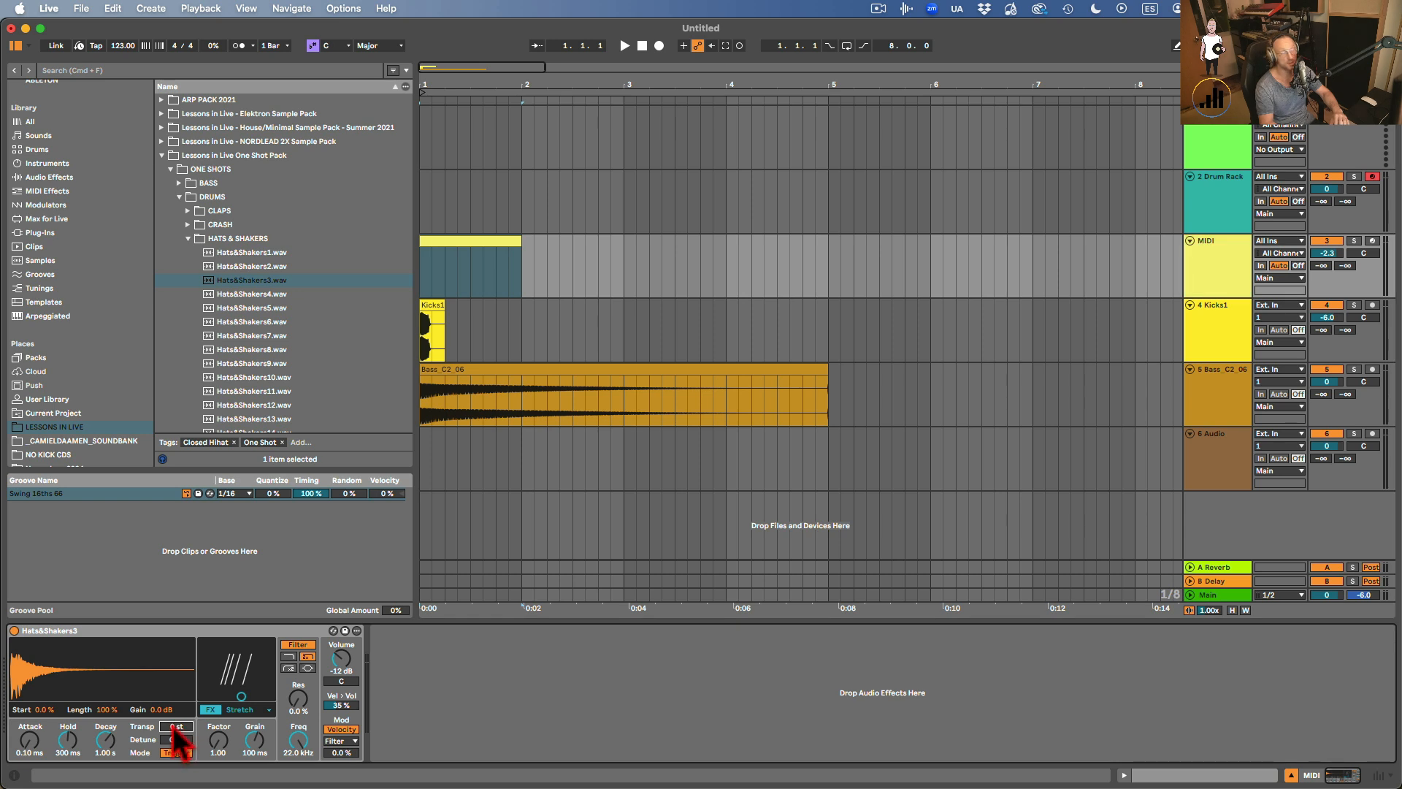
pyautogui.doubleClick(444, 251)
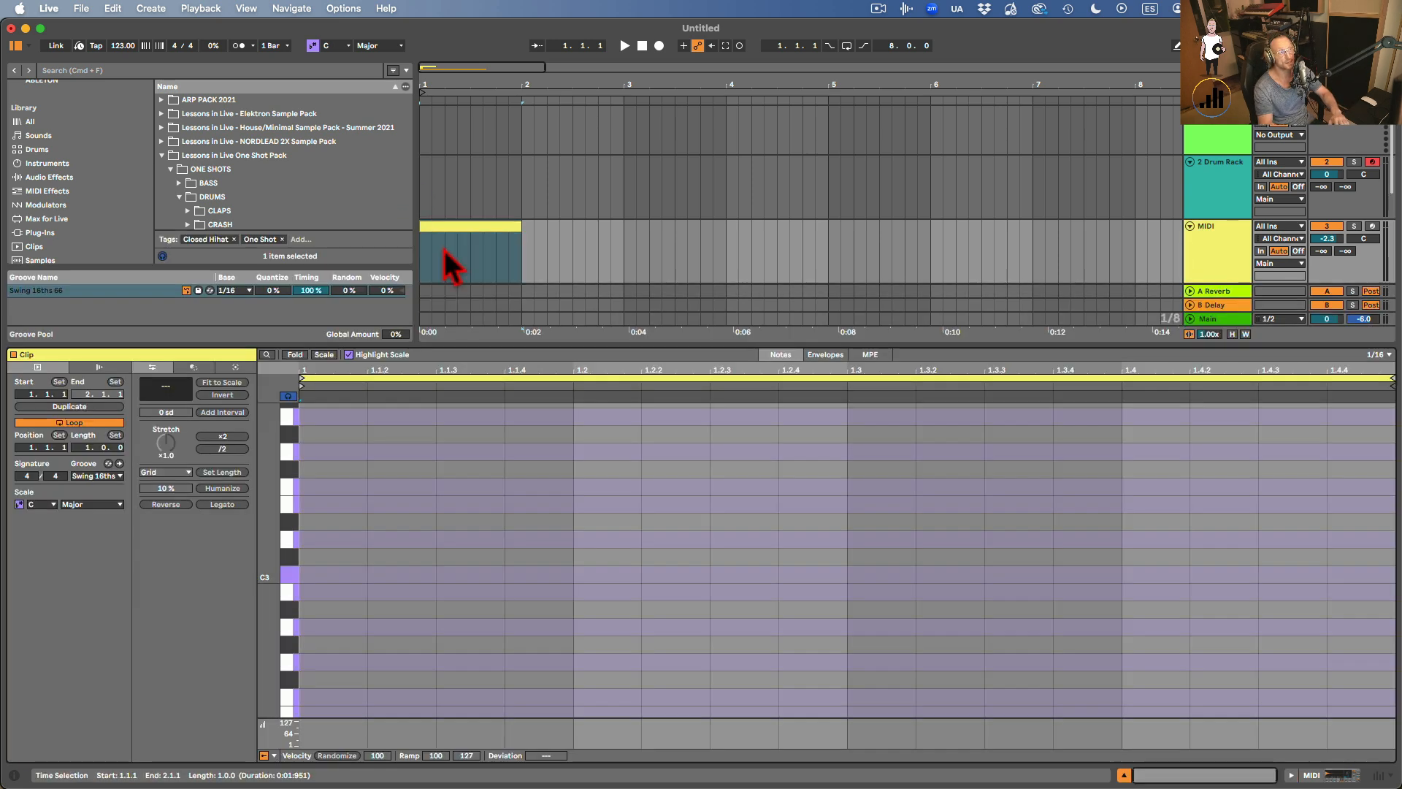
pyautogui.doubleClick(331, 486)
pyautogui.doubleClick(402, 504)
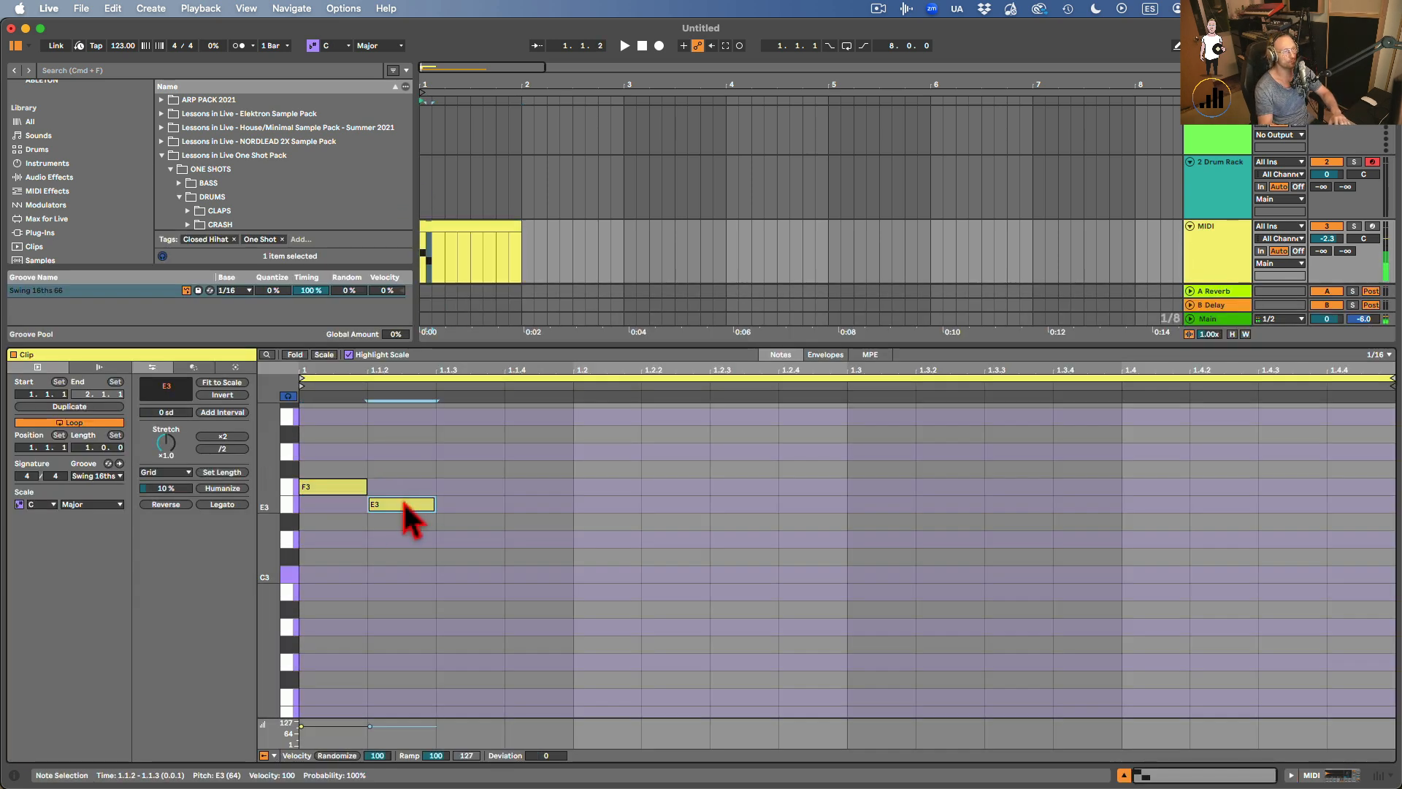
pyautogui.click(479, 560)
pyautogui.doubleClick(479, 539)
pyautogui.doubleClick(530, 575)
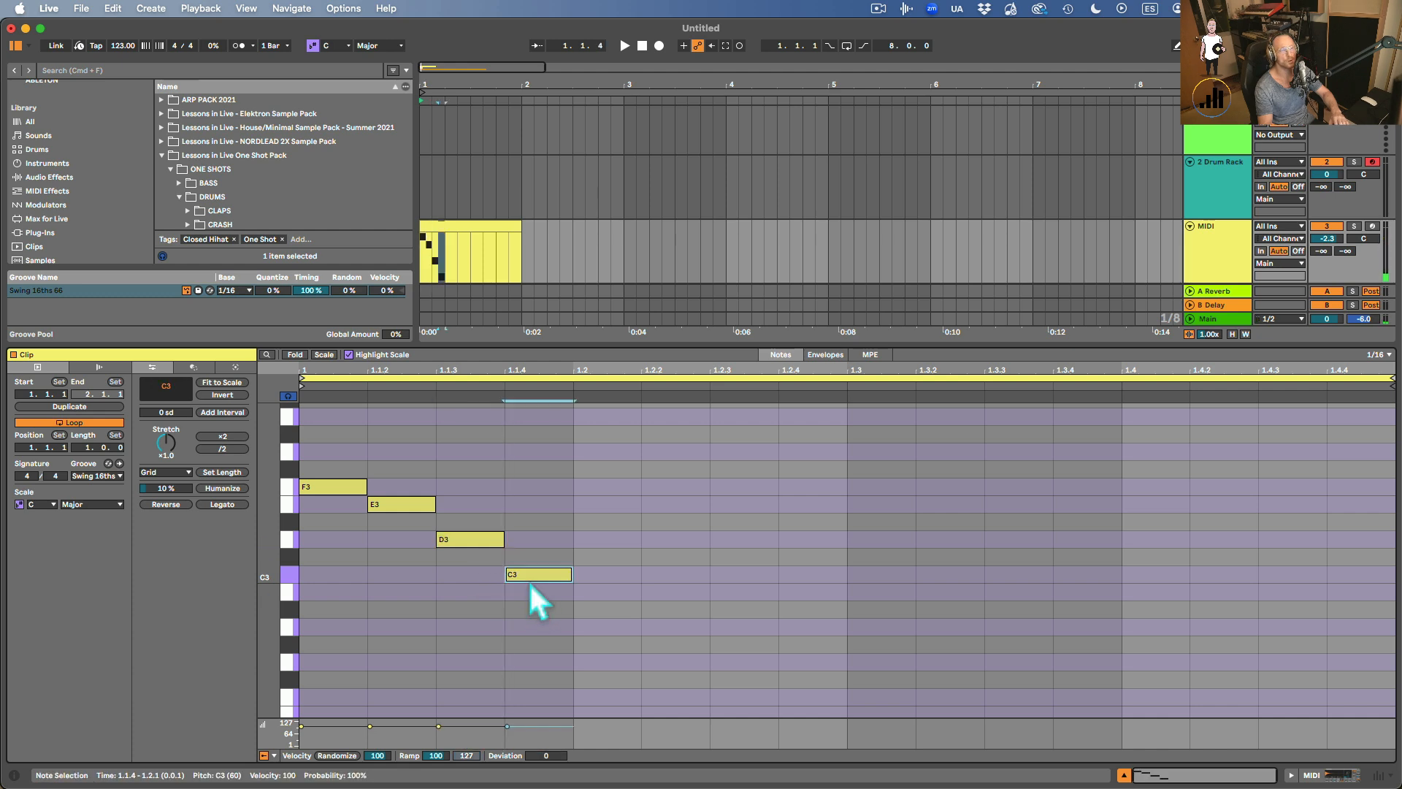
# Add sixteenth notes A2 at 1.2.2 and F2 at 1.2.4, and play back the descending pattern.
pyautogui.click(663, 637)
pyautogui.doubleClick(663, 629)
pyautogui.doubleClick(818, 696)
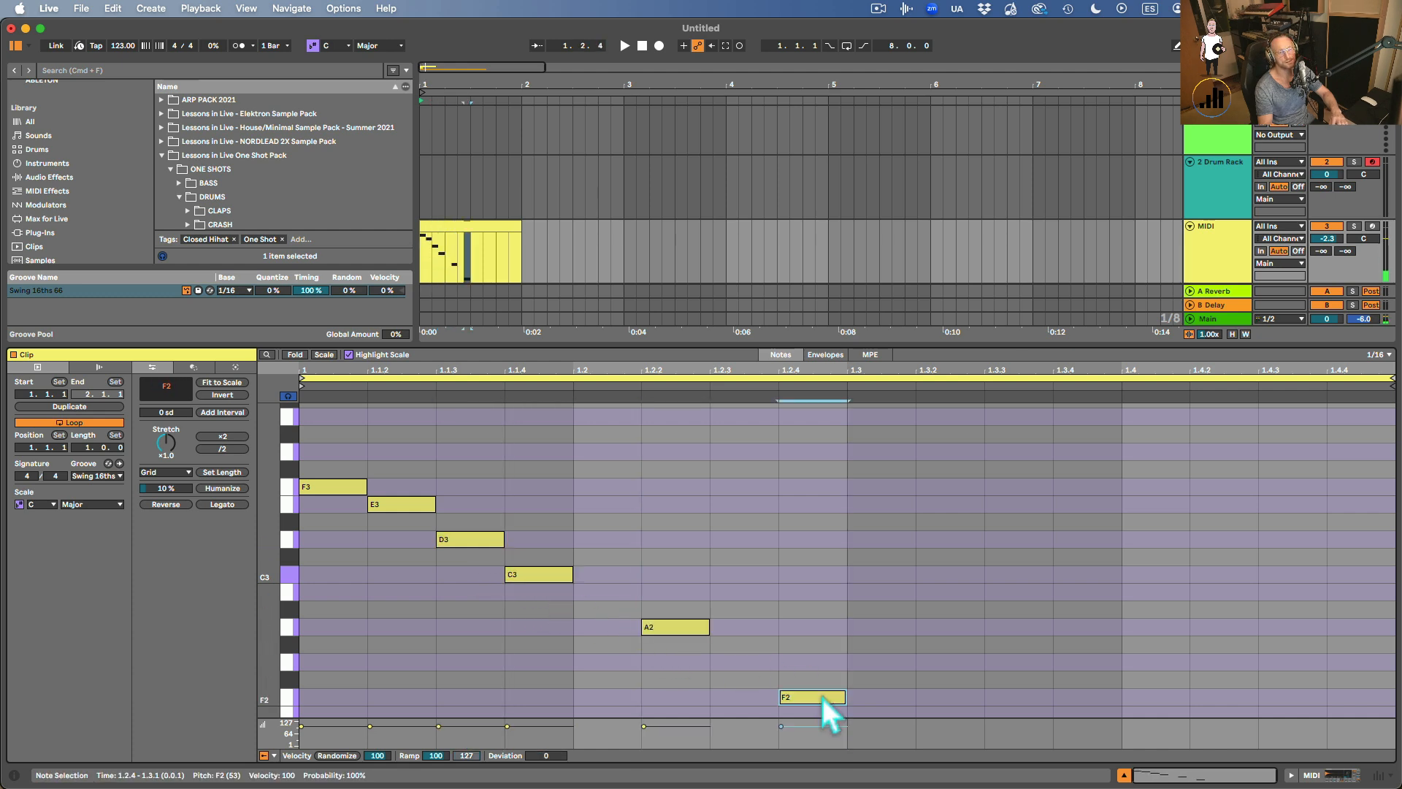
pyautogui.press('space')
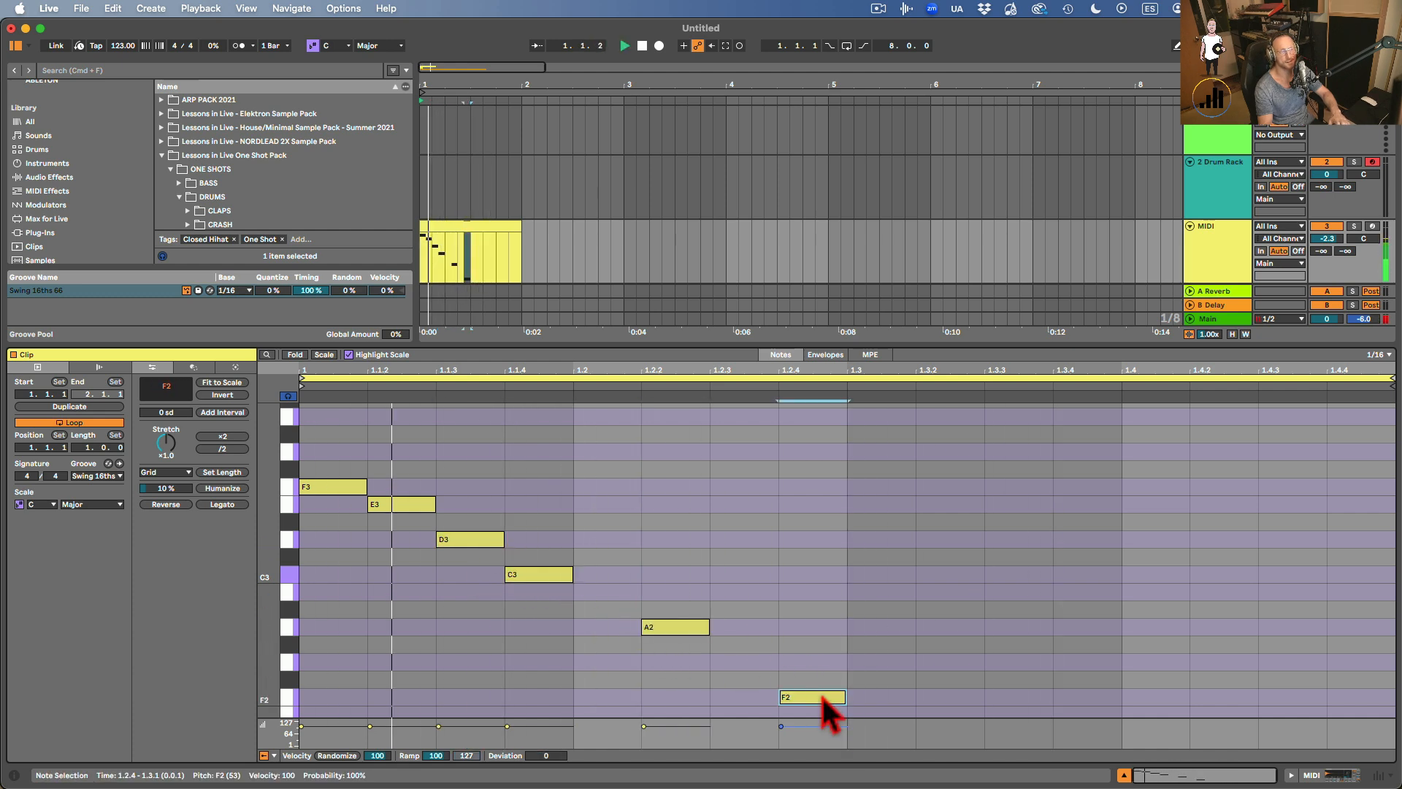
pyautogui.press('space')
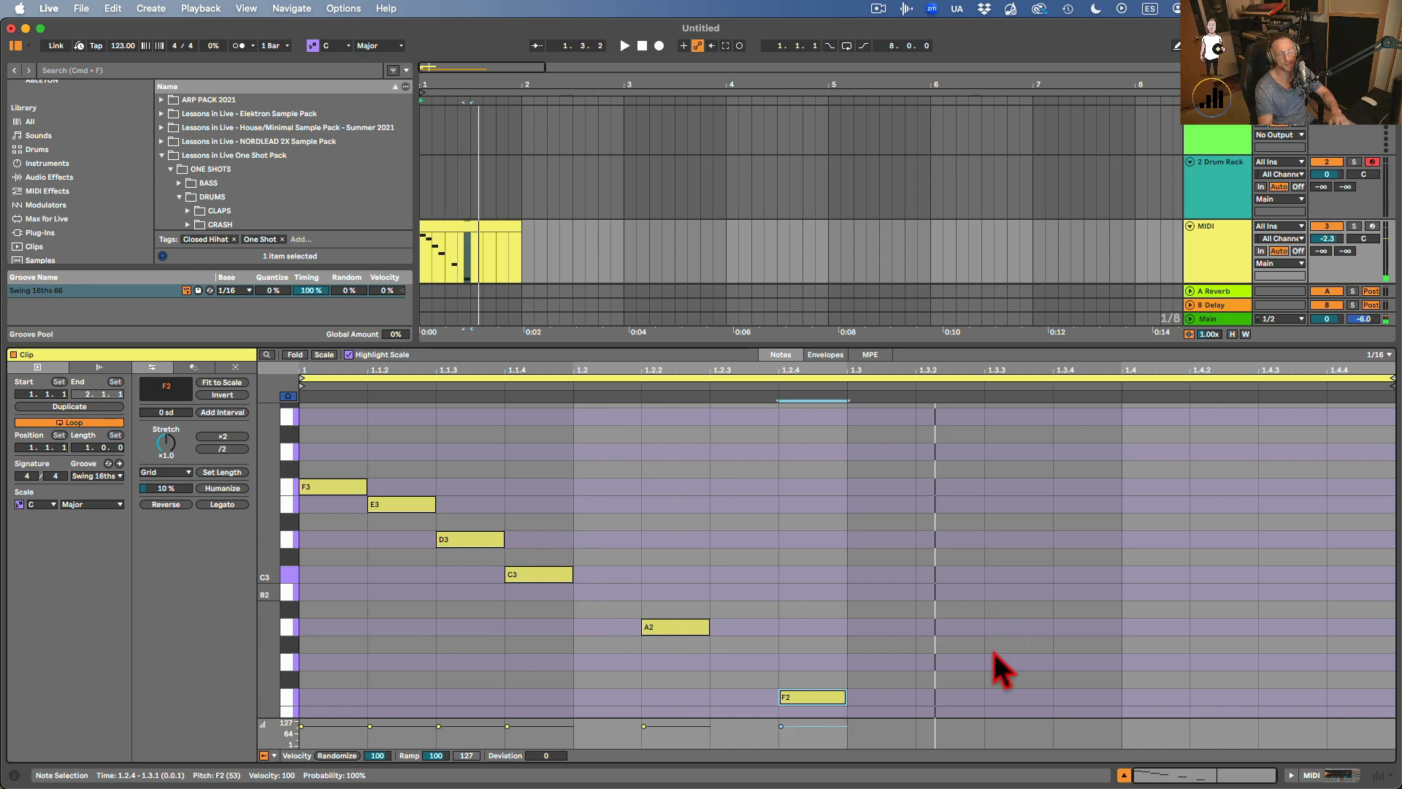
# Replace the Drum Sampler's hat sample with the Bass_C2_06 audio clip from the arrangement.
pyautogui.click(1123, 775)
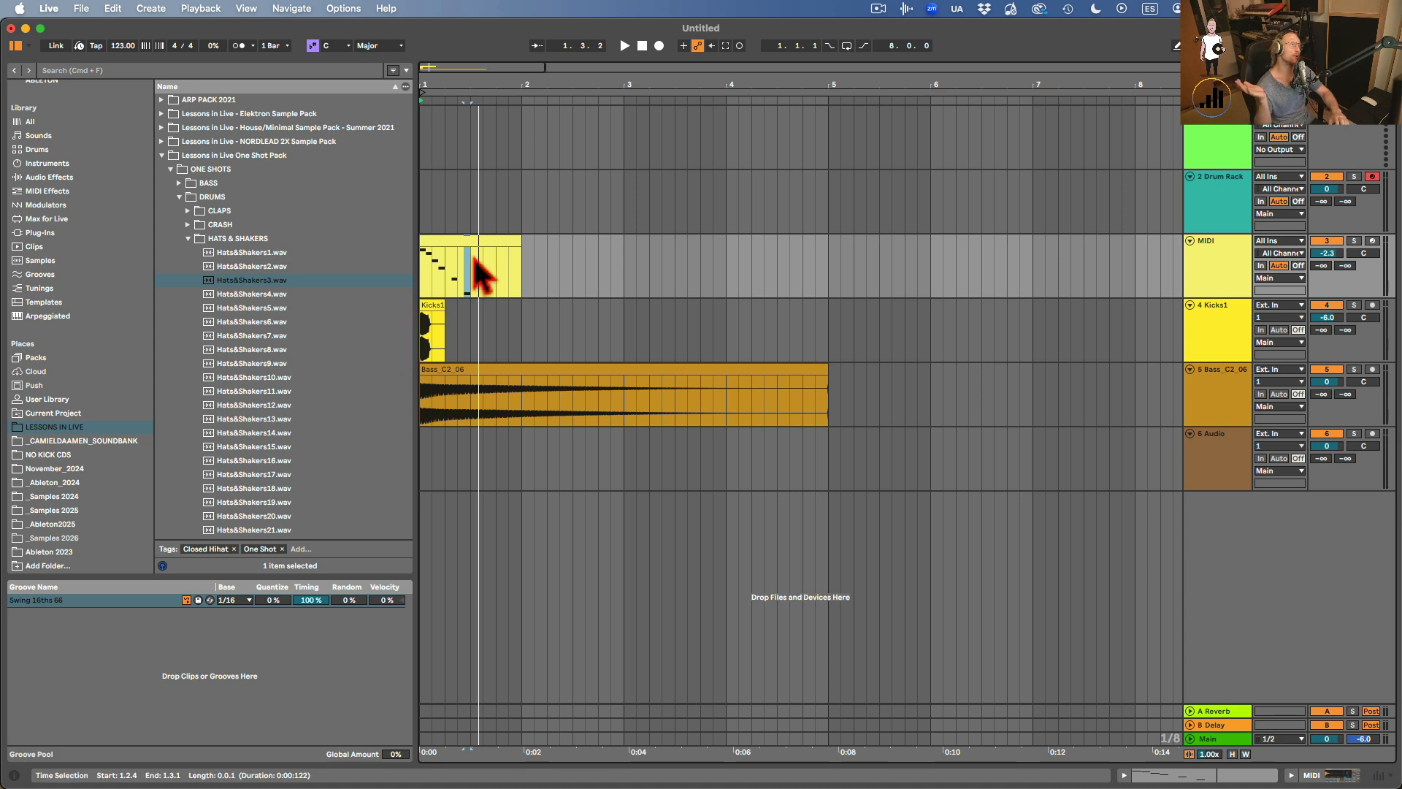
pyautogui.doubleClick(1246, 270)
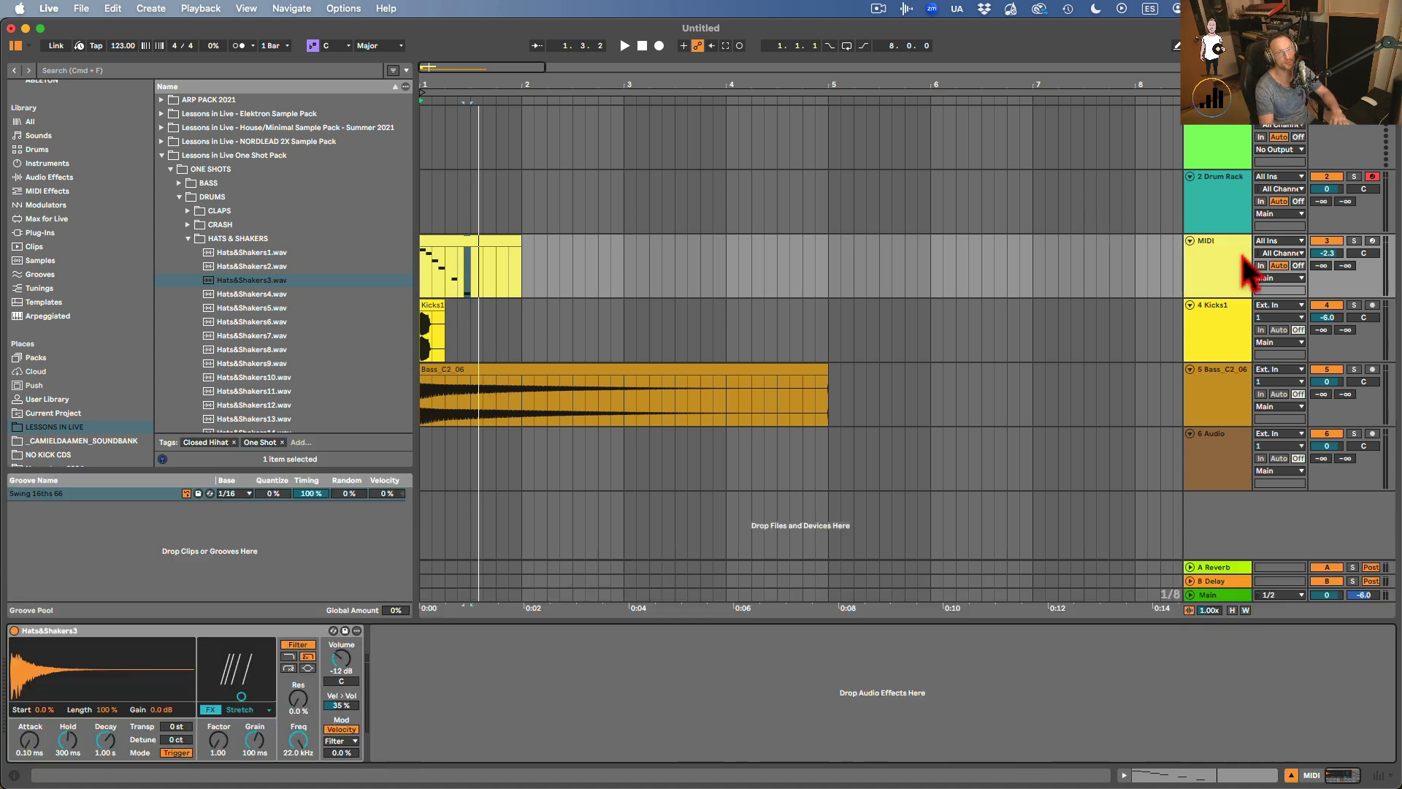
pyautogui.moveTo(538, 368); pyautogui.dragTo(102, 691)
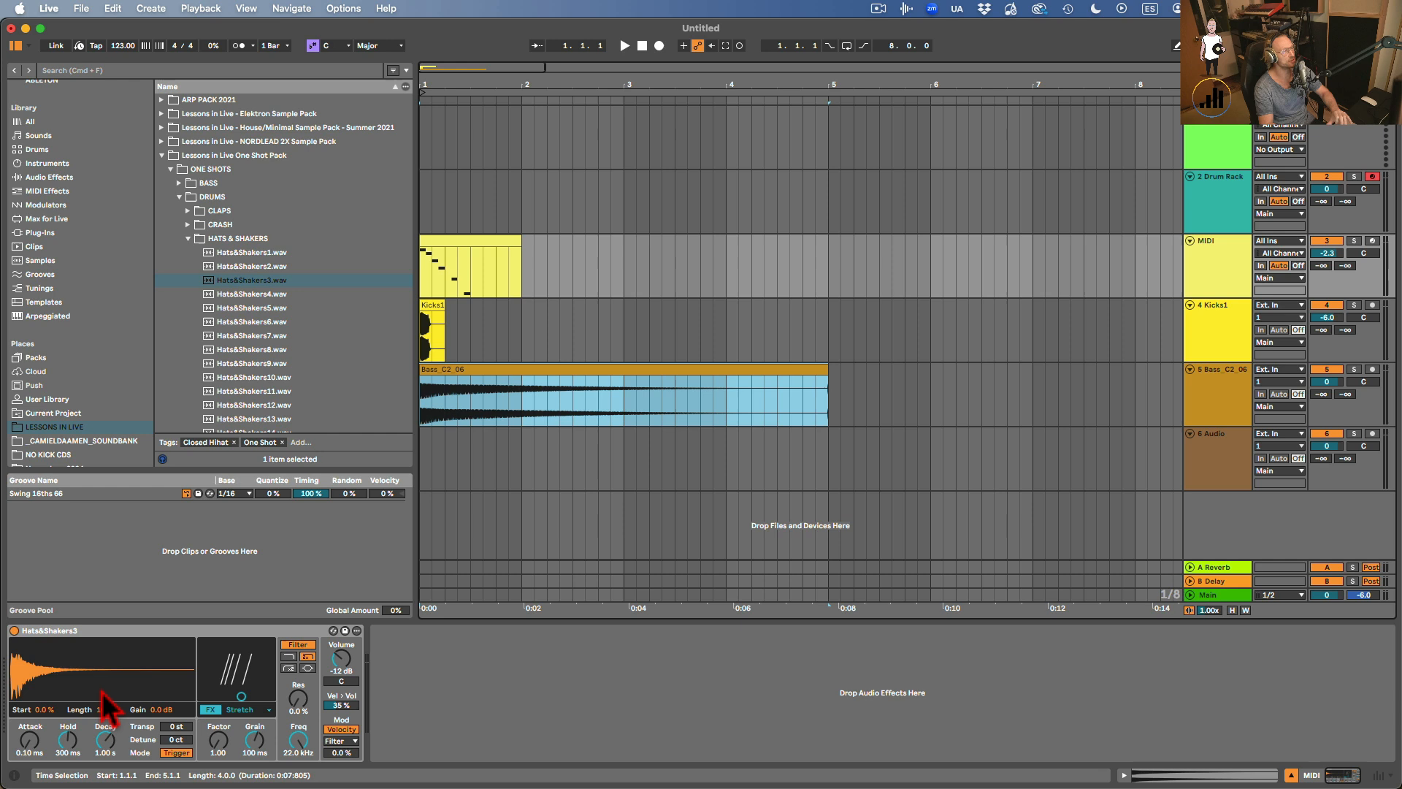
# Lengthen the Drum Sampler's decay to about 5.73 s and play back the pattern with the bass sample.
pyautogui.press('space')
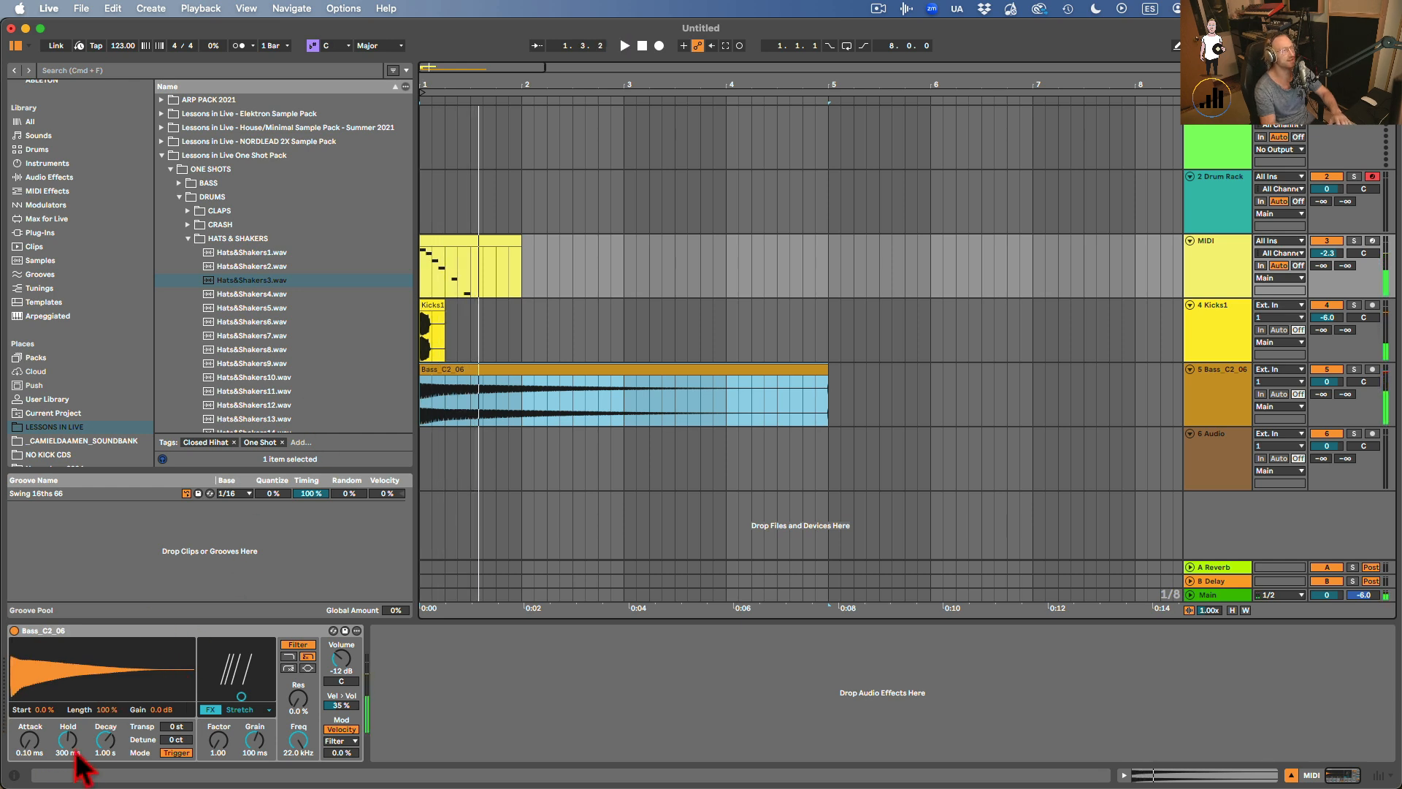
pyautogui.moveTo(106, 740); pyautogui.dragTo(108, 735)
pyautogui.press('space')
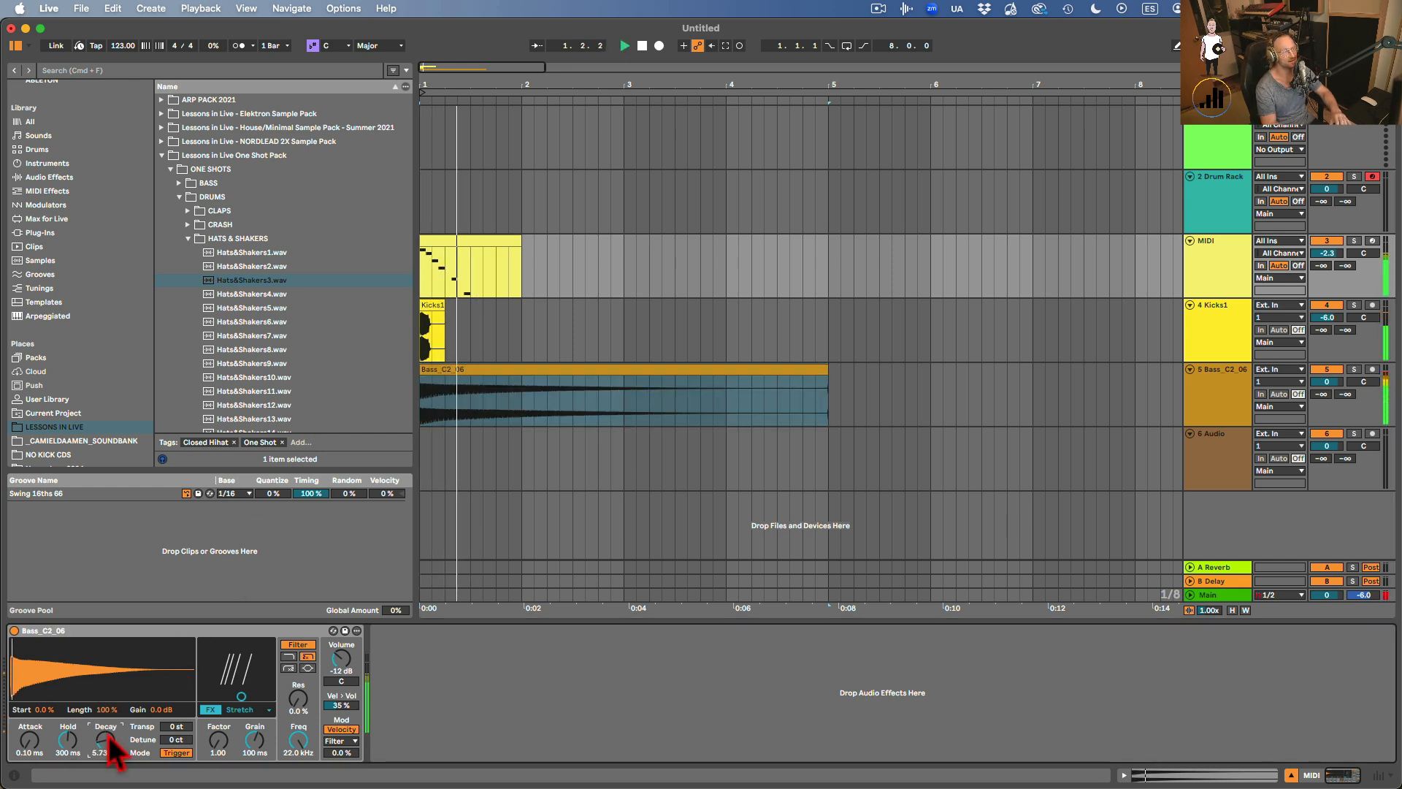
# Display the MIDI track's Drum Sampler and play back the pattern from the start.
pyautogui.click(1217, 257)
pyautogui.doubleClick(1216, 256)
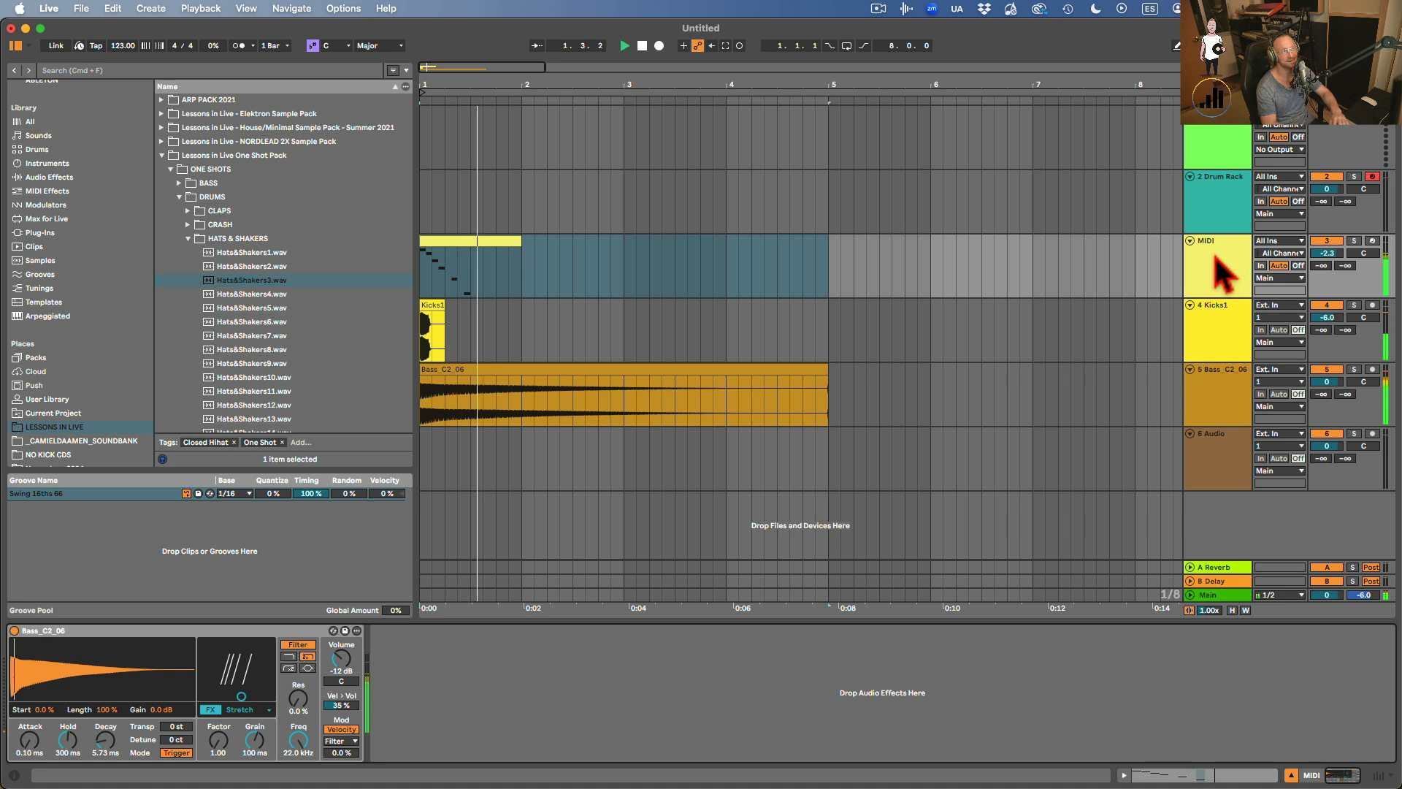
pyautogui.press('space')
pyautogui.press('space')
pyautogui.press('space')
pyautogui.click(31, 740)
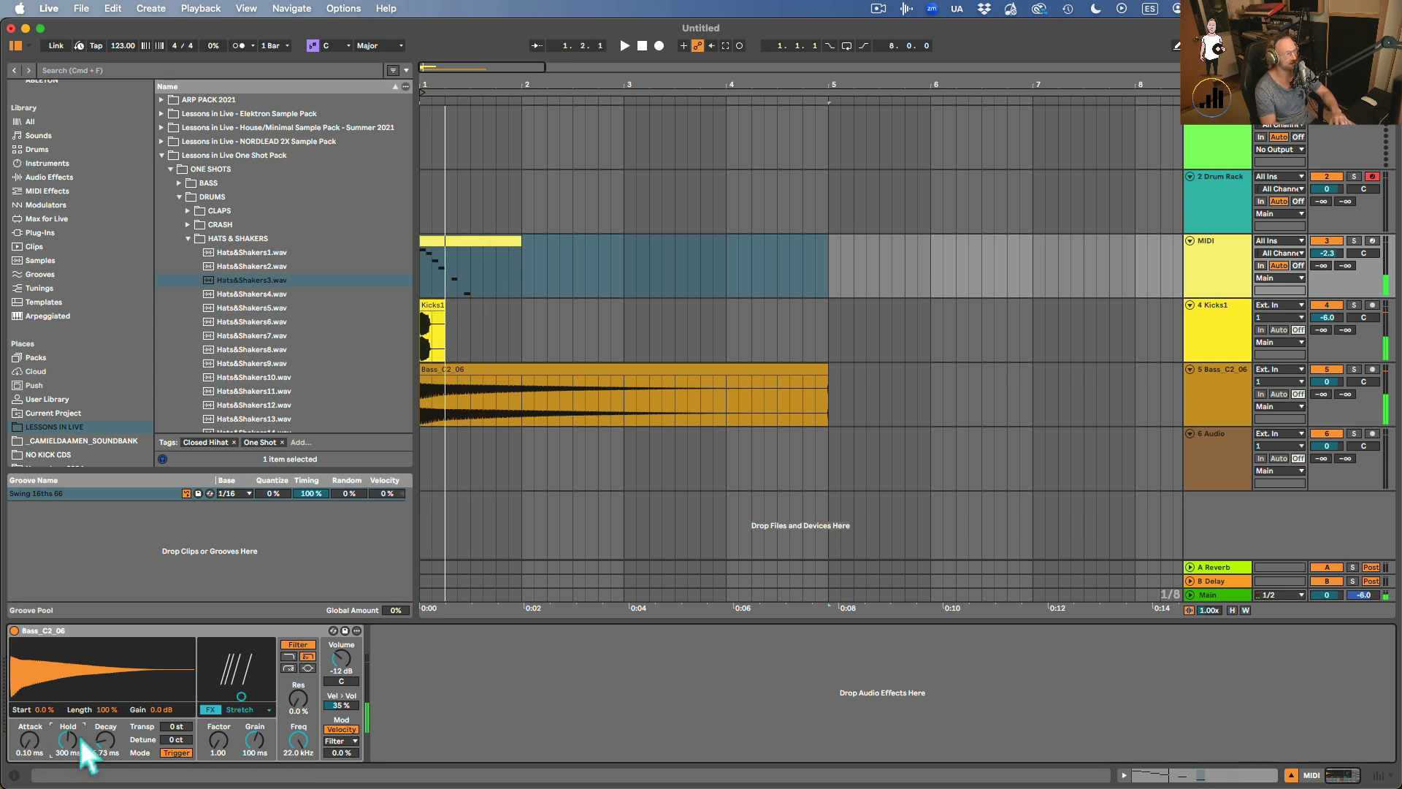
pyautogui.press('space')
pyautogui.press('space')
# Shorten the Drum Sampler's hold to about 50.9 ms and play back the pattern.
pyautogui.moveTo(68, 741)
pyautogui.mouseDown()
pyautogui.moveTo(69, 775)
pyautogui.moveTo(68, 764)
pyautogui.mouseUp()
pyautogui.press('space')
pyautogui.press('space')
pyautogui.press('space')
pyautogui.press('space')
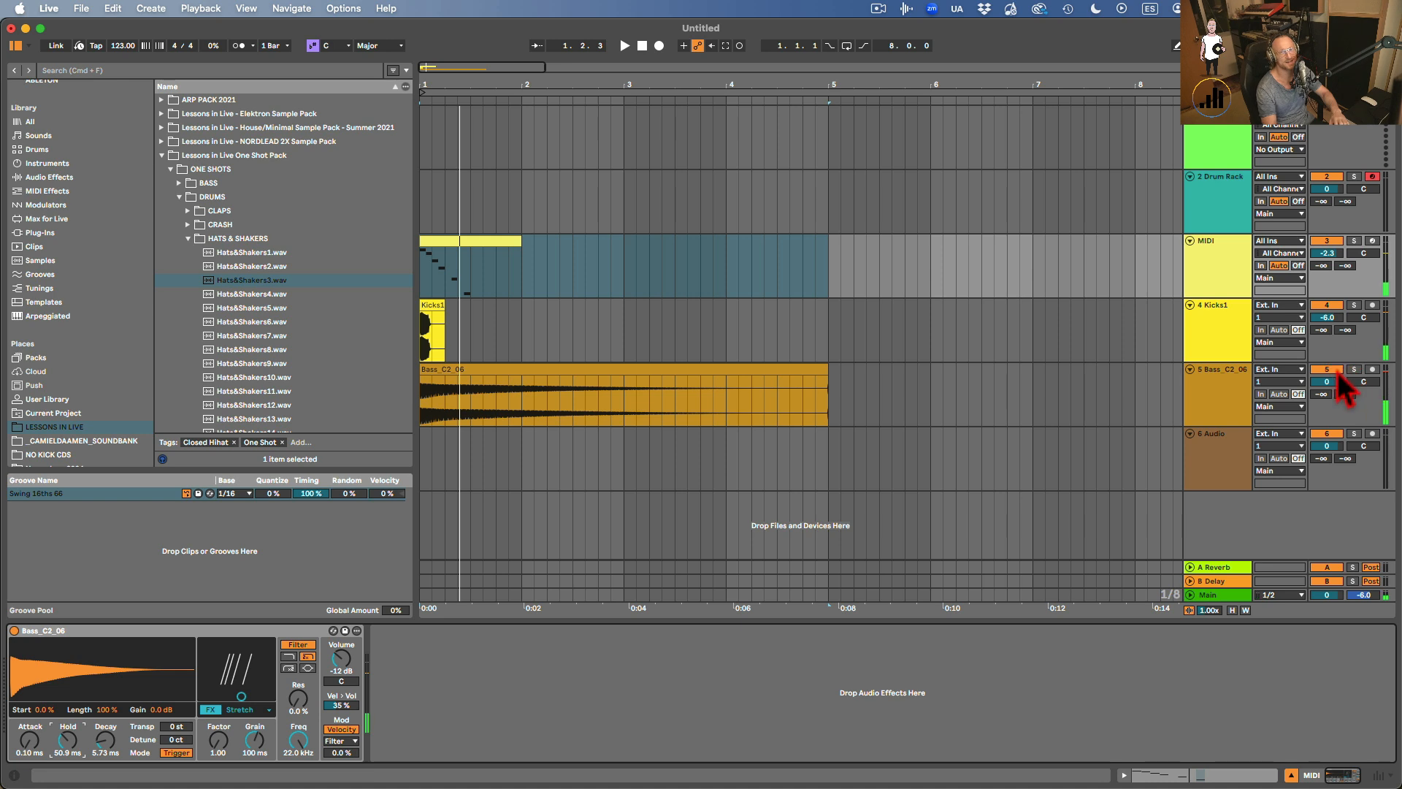
# Mute the Bass_C2_06 audio track and set the Drum Sampler's attack to 0.20 ms, hold to 493 ms and decay to 8.67 s.
pyautogui.press('space')
pyautogui.press('space')
pyautogui.moveTo(69, 749); pyautogui.dragTo(30, 785)
pyautogui.press('space')
pyautogui.press('space')
pyautogui.press('space')
pyautogui.press('space')
pyautogui.press('space')
pyautogui.press('space')
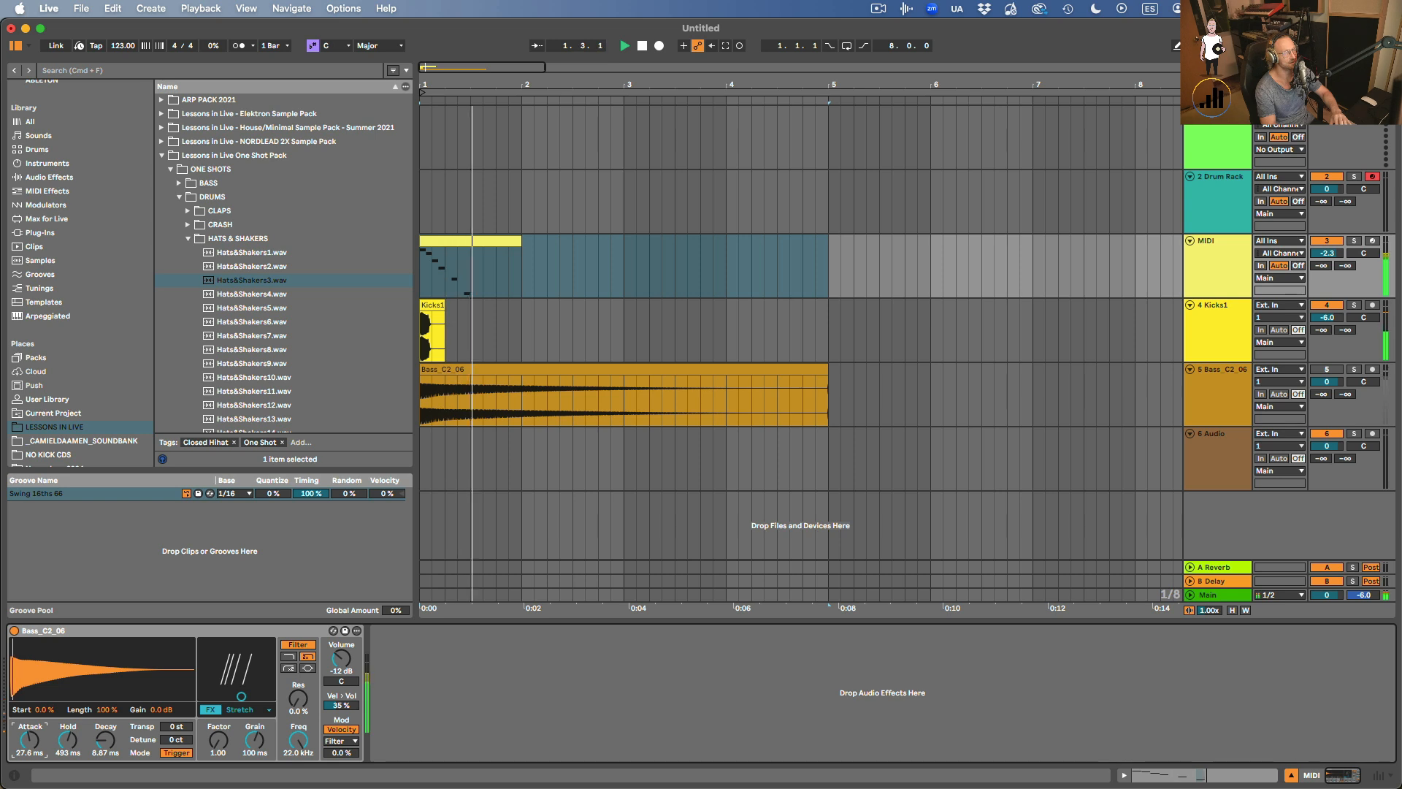
pyautogui.press('space')
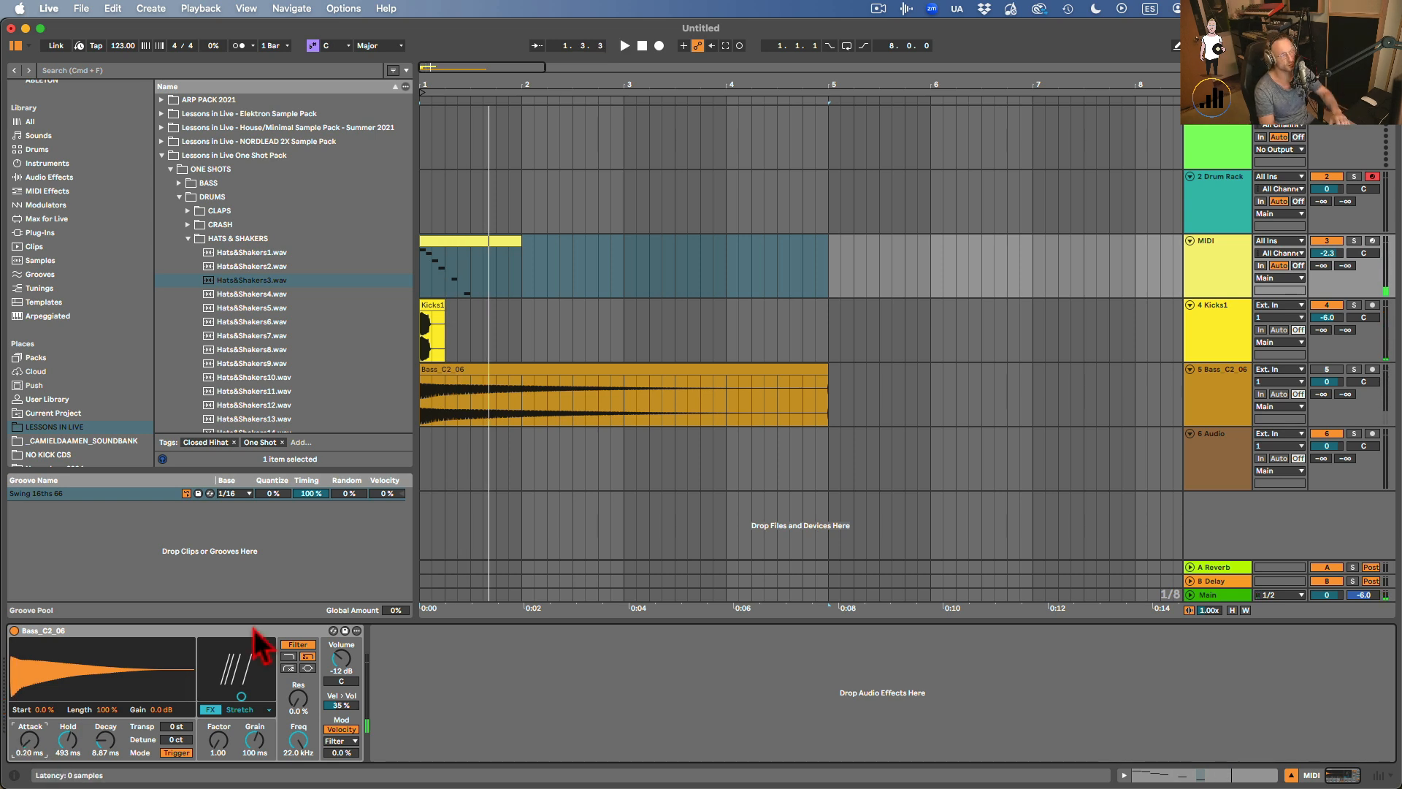
# Raise the D3 note at 1.1.3 and the A2 note at 1.2.2 by one octave, and play back the pattern.
pyautogui.doubleClick(458, 238)
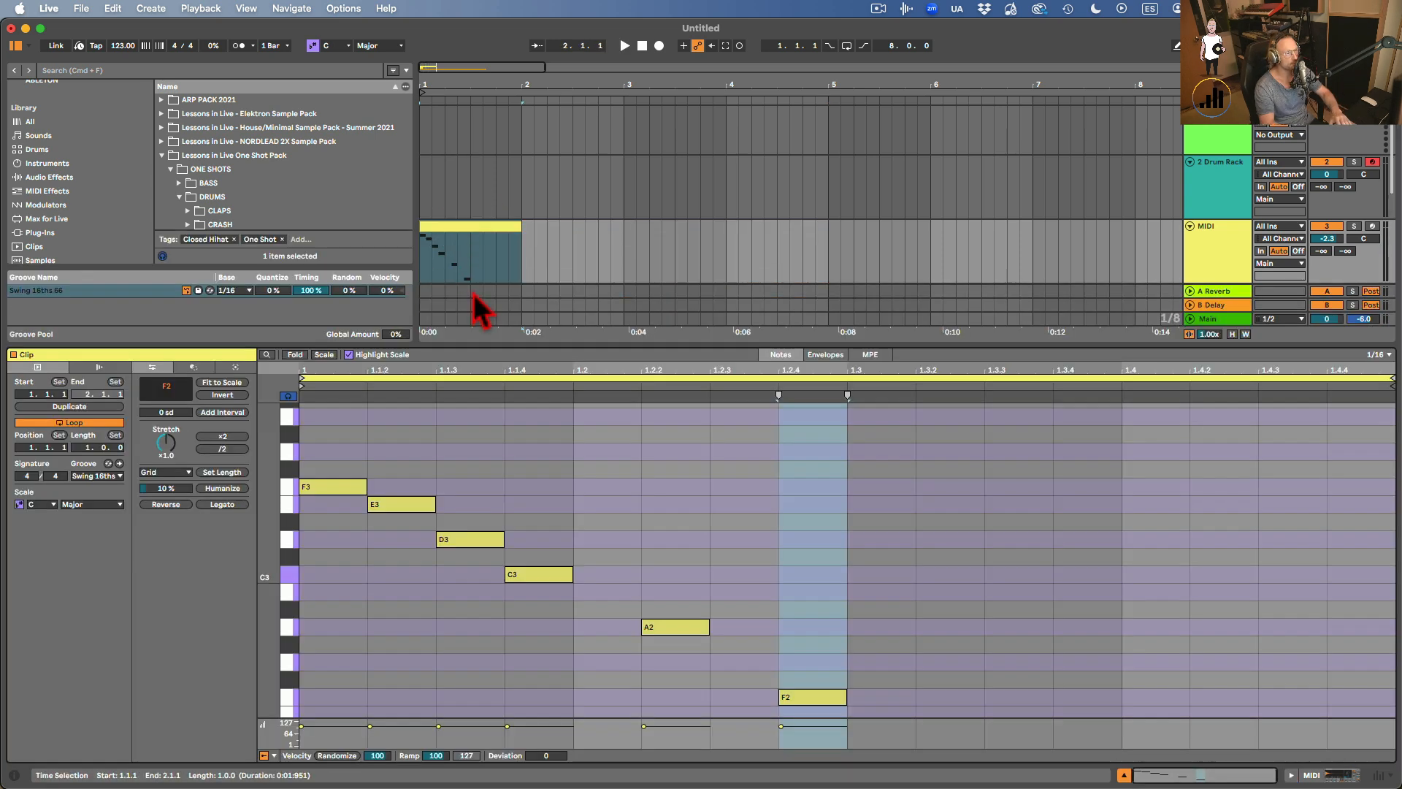
pyautogui.click(467, 540)
pyautogui.click(473, 539)
pyautogui.hotkey('shift', 'Up')
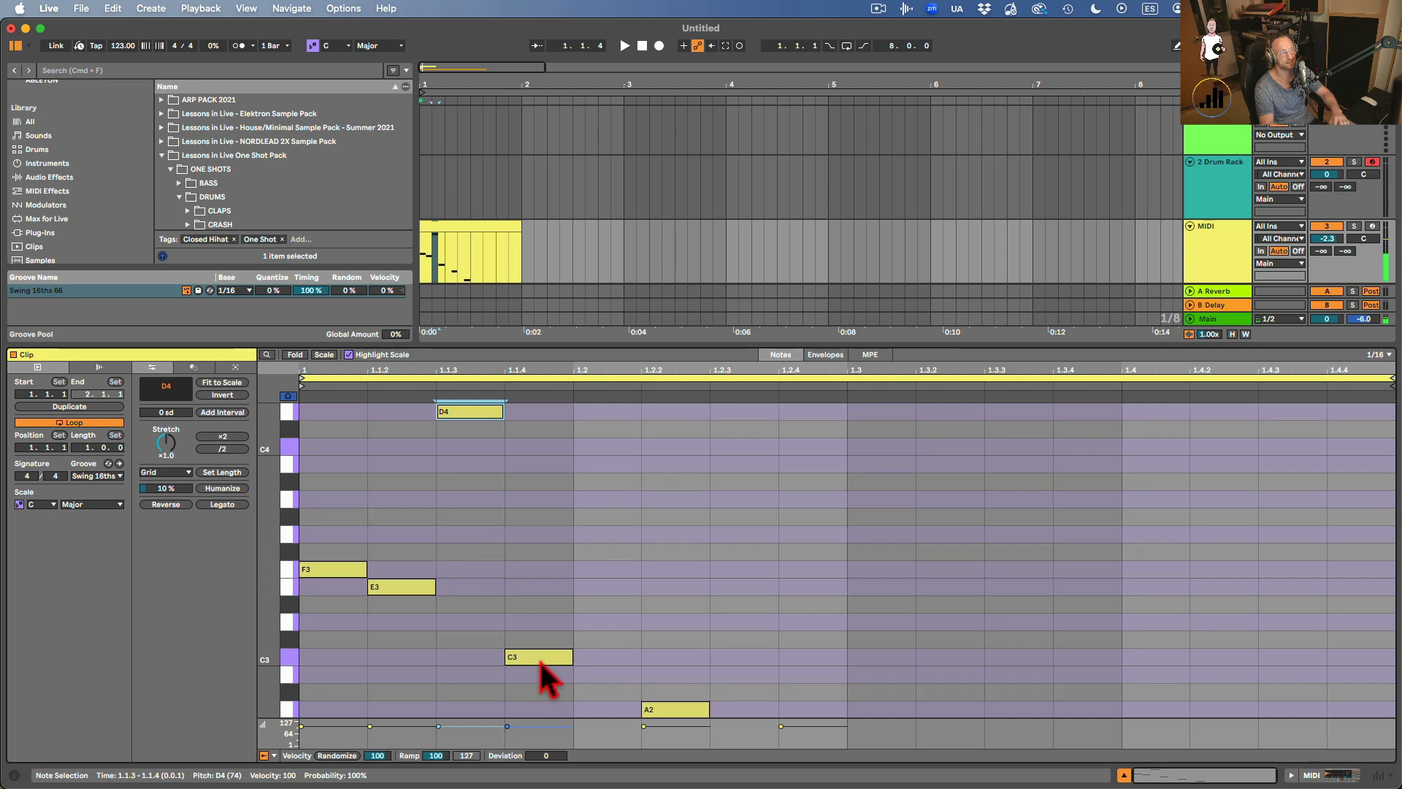
pyautogui.click(664, 709)
pyautogui.hotkey('shift', 'Up')
pyautogui.press('space')
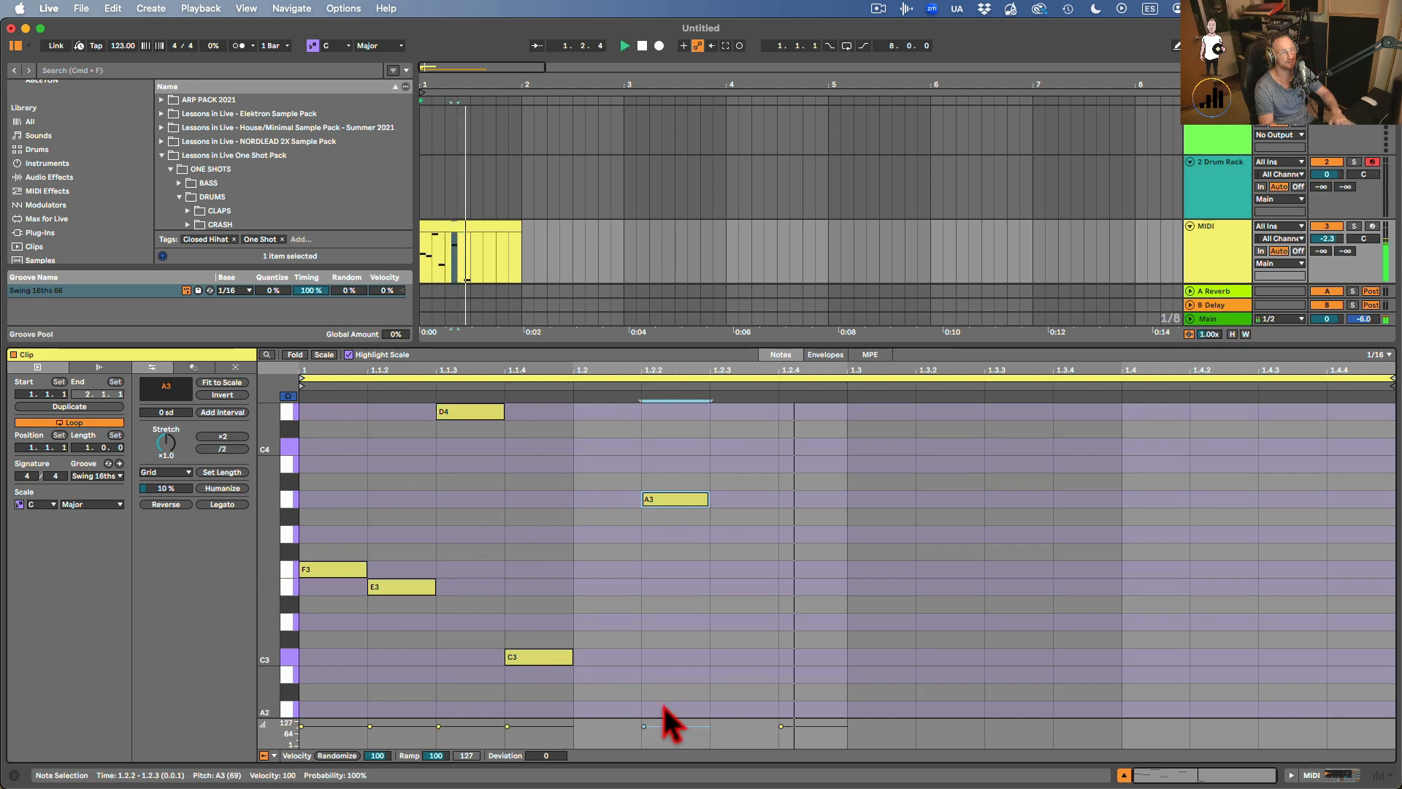
# Return to the MIDI track's device view and select the Drum Sampler.
pyautogui.click(1124, 775)
pyautogui.doubleClick(1205, 265)
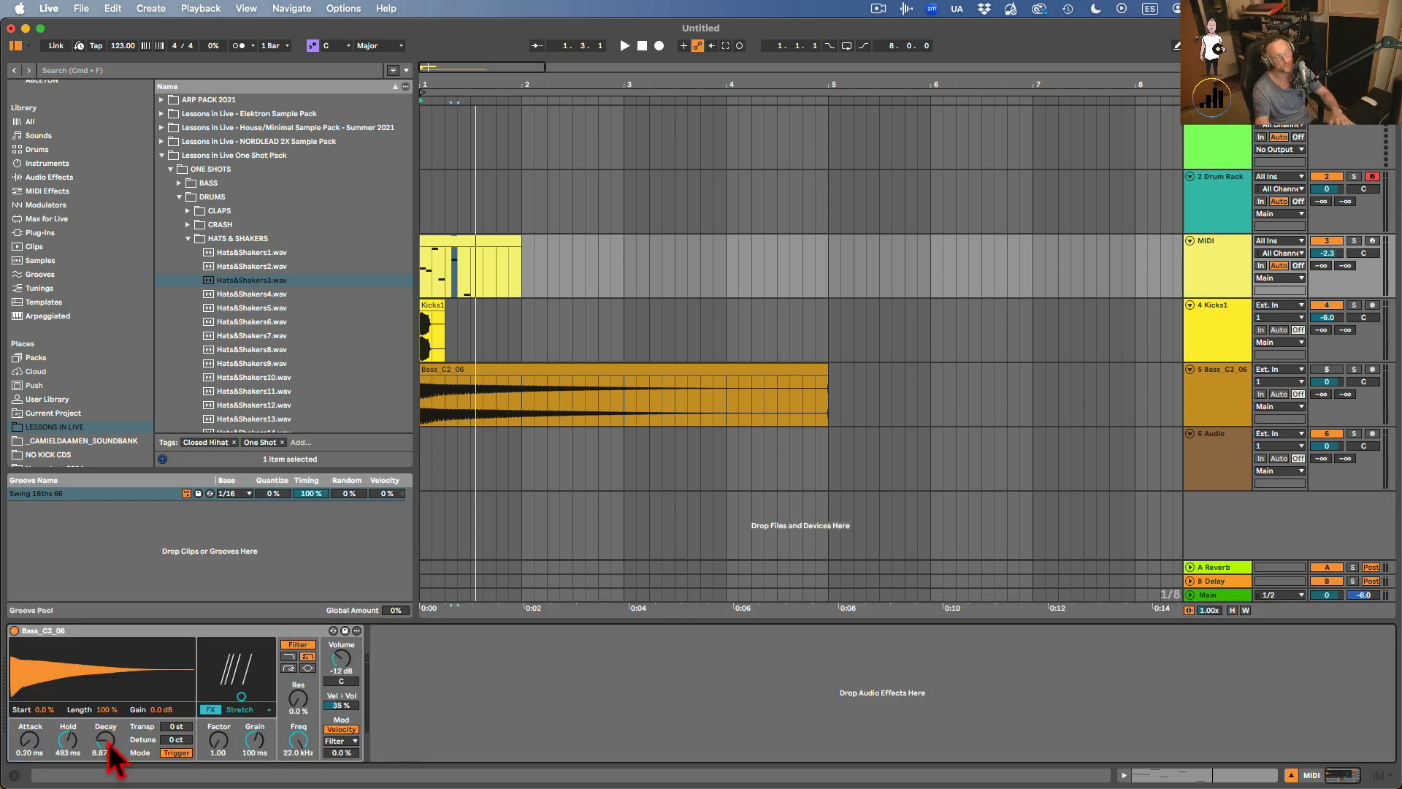
pyautogui.click(59, 639)
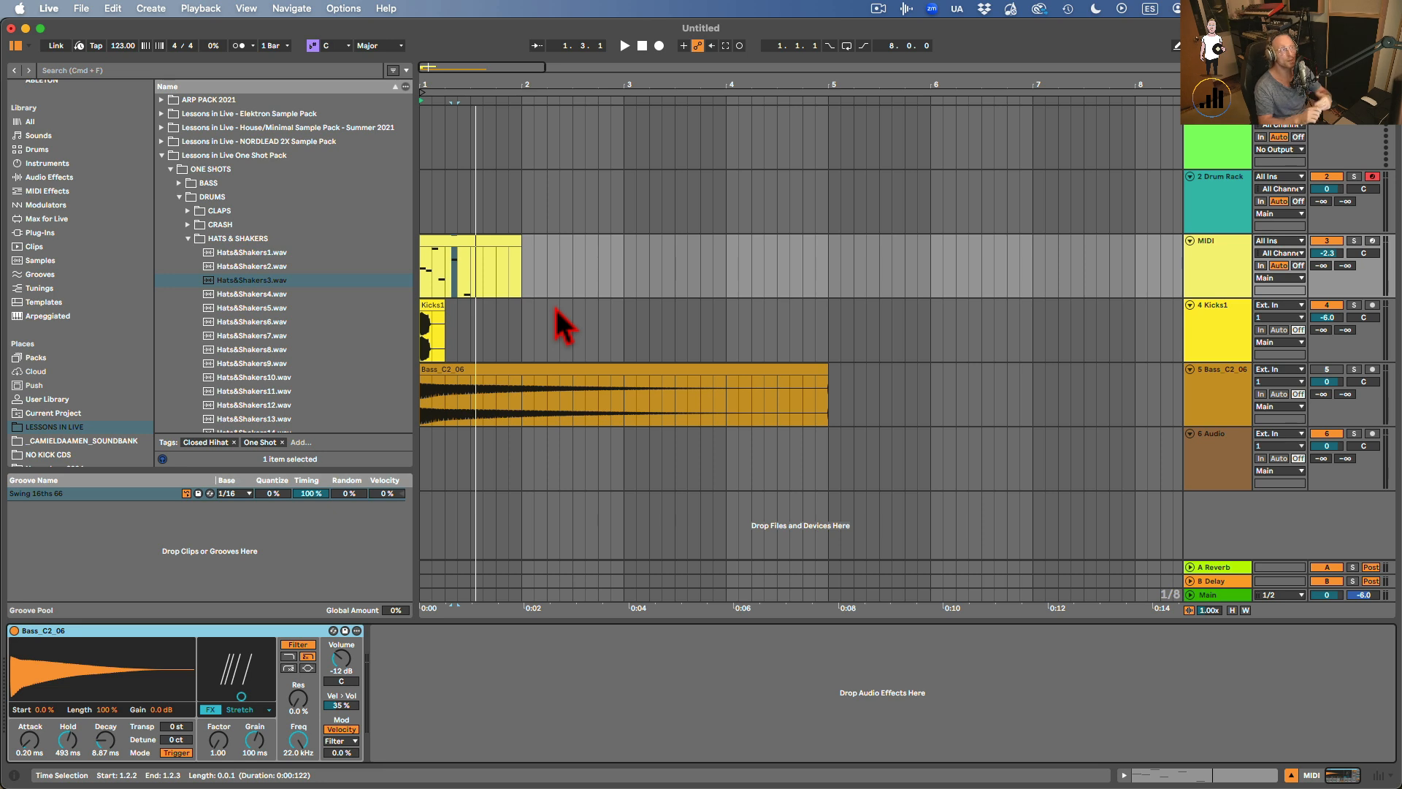
# Find Simpler among the instruments and load it onto the first track.
pyautogui.click(36, 163)
pyautogui.scroll(-2, 205, 343)
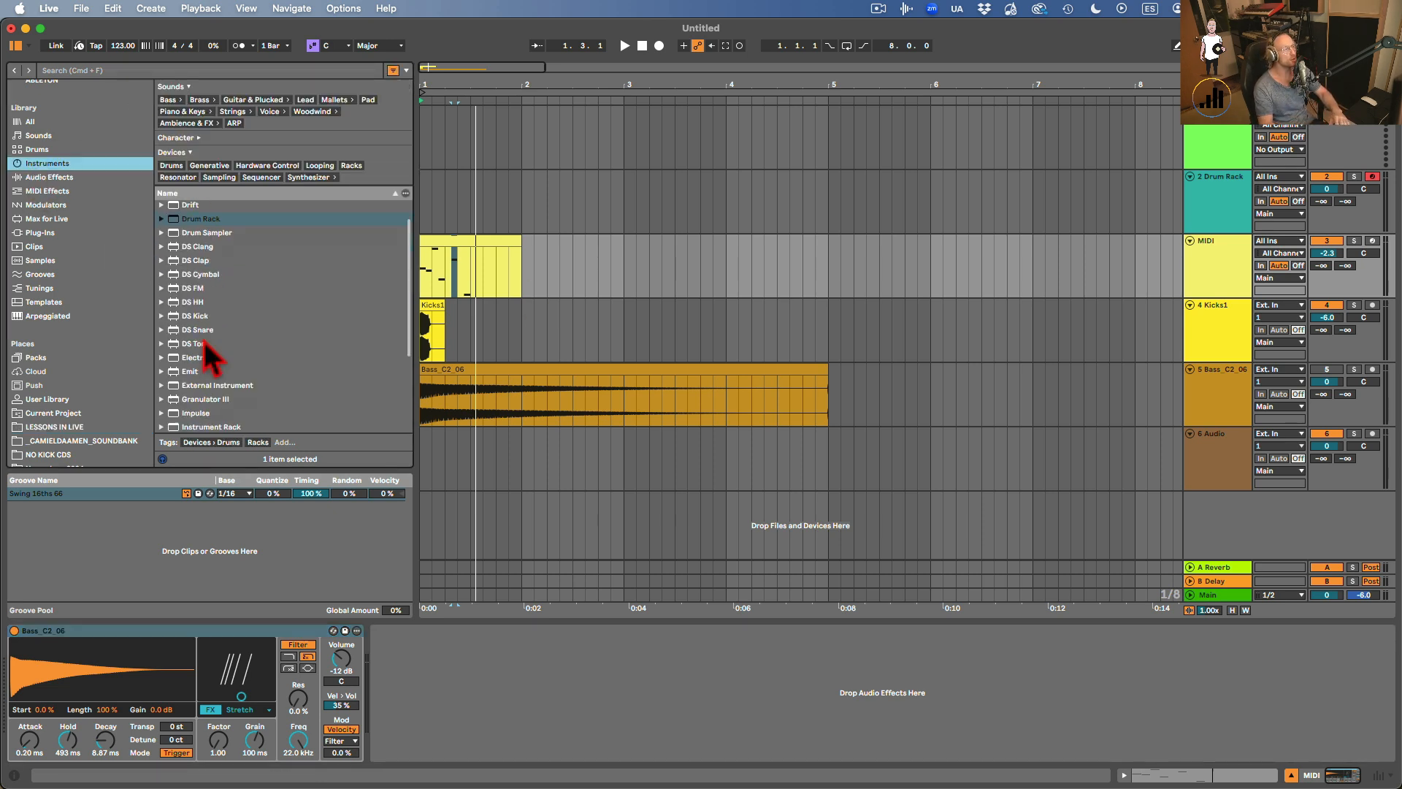
pyautogui.scroll(-3, 209, 356)
pyautogui.click(191, 358)
pyautogui.click(184, 346)
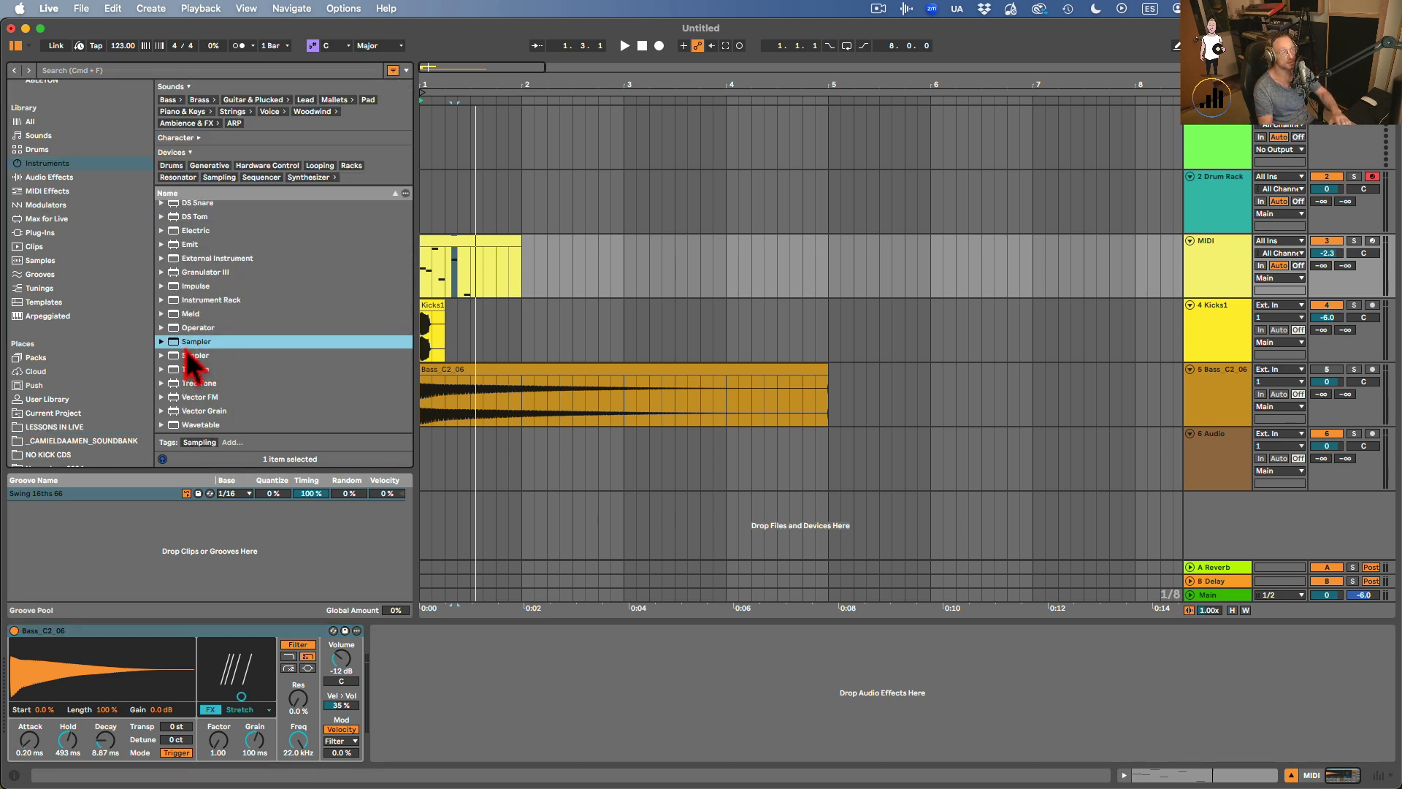
pyautogui.click(194, 358)
pyautogui.moveTo(187, 358); pyautogui.dragTo(482, 157)
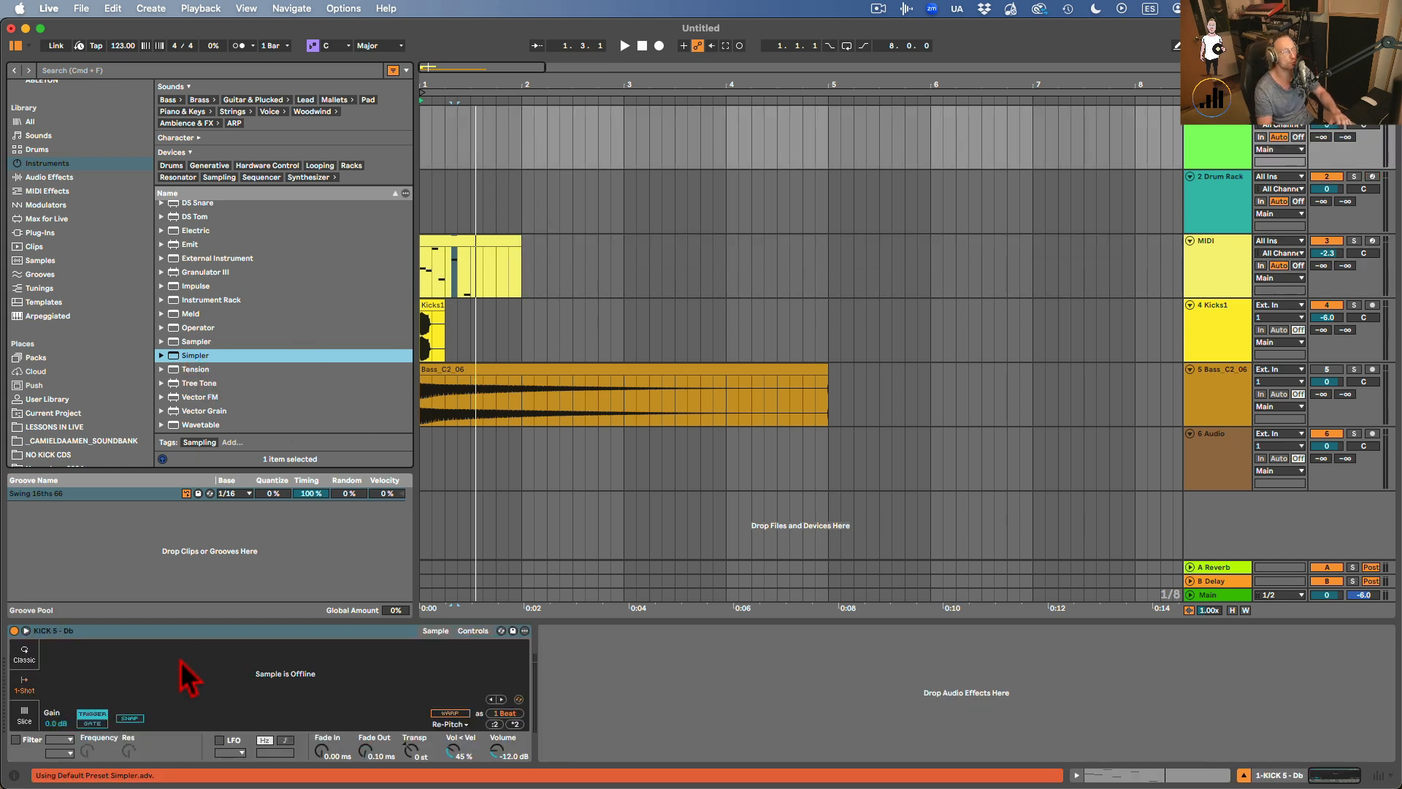
# Load the Bass_C2_06 clip from the arrangement into Simpler and switch it to Classic mode.
pyautogui.click(447, 369)
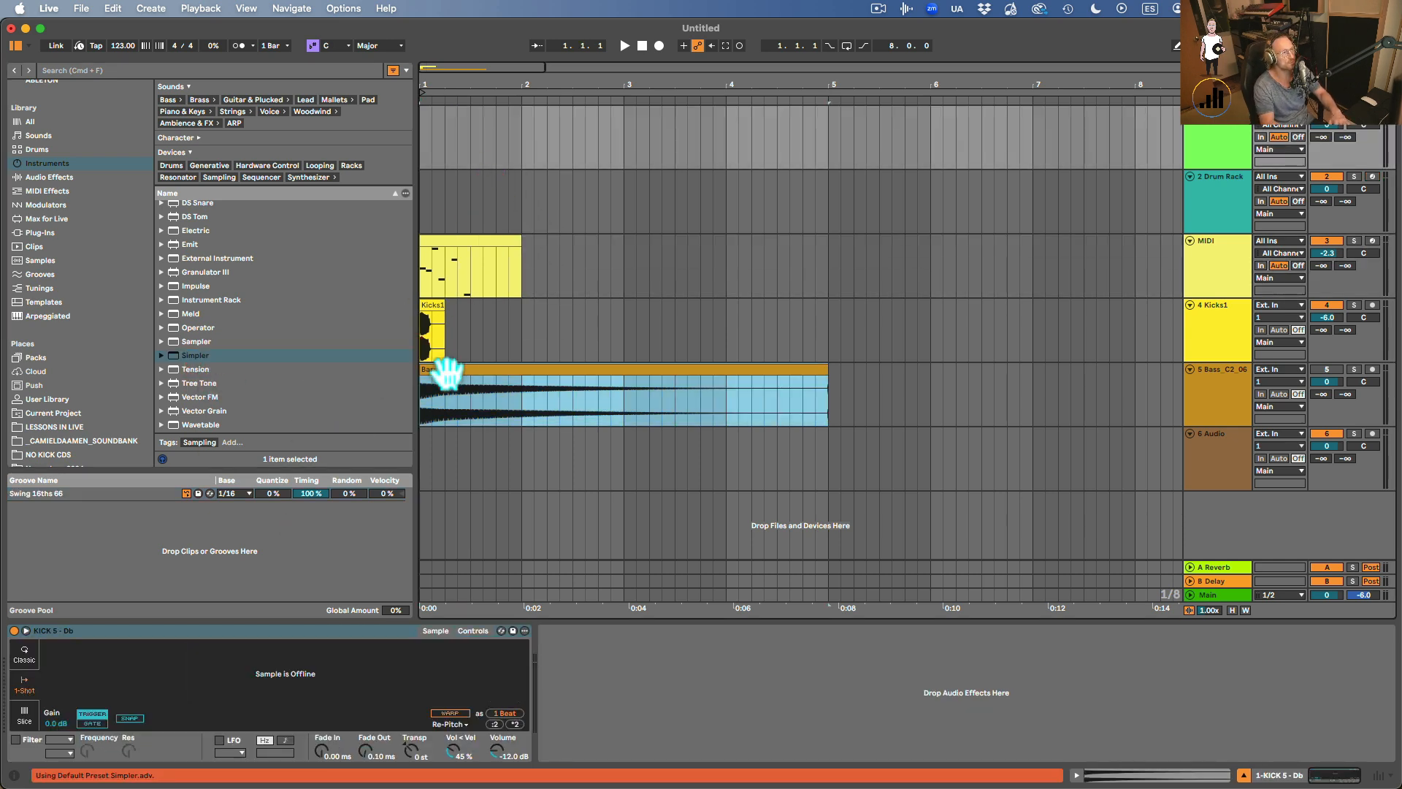
pyautogui.moveTo(447, 368); pyautogui.dragTo(191, 719)
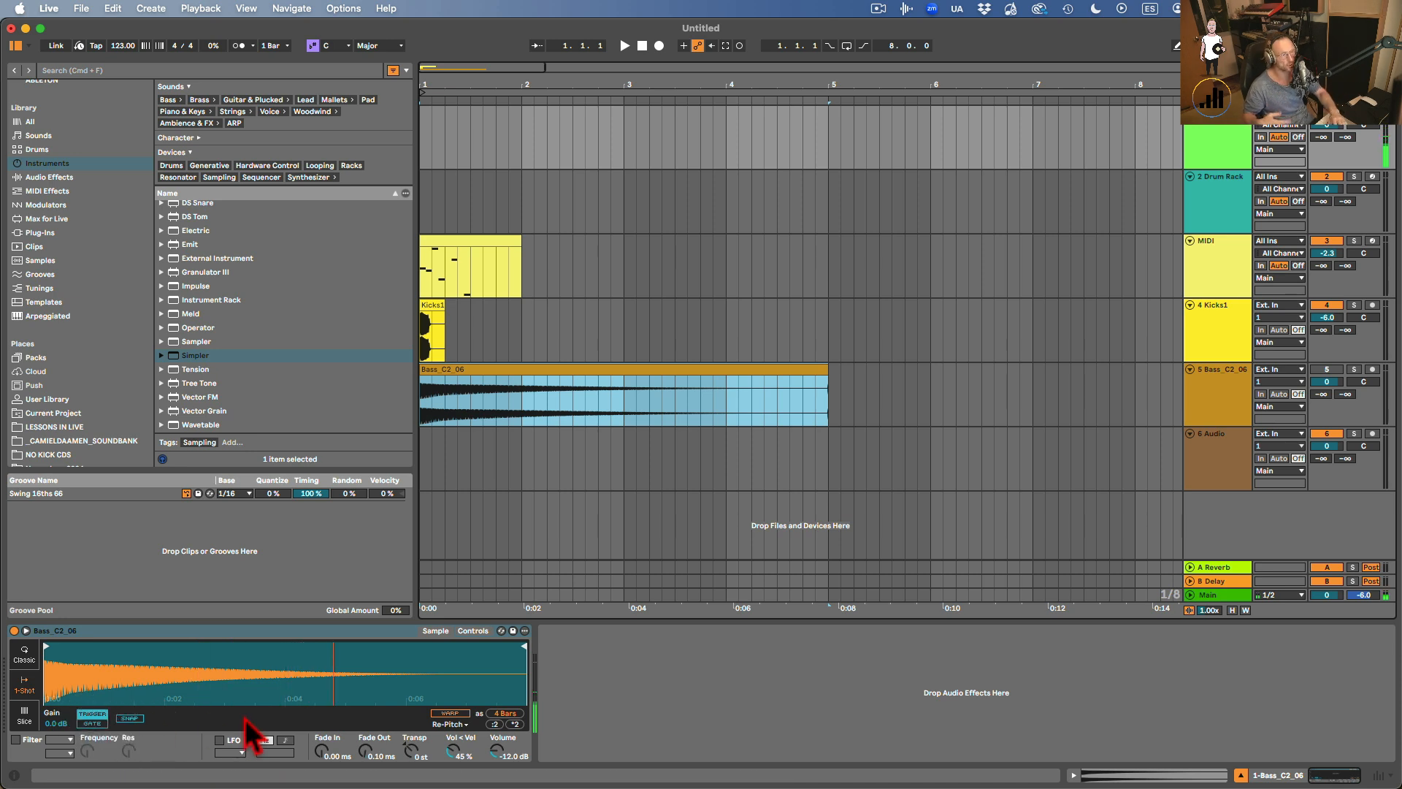
pyautogui.click(25, 654)
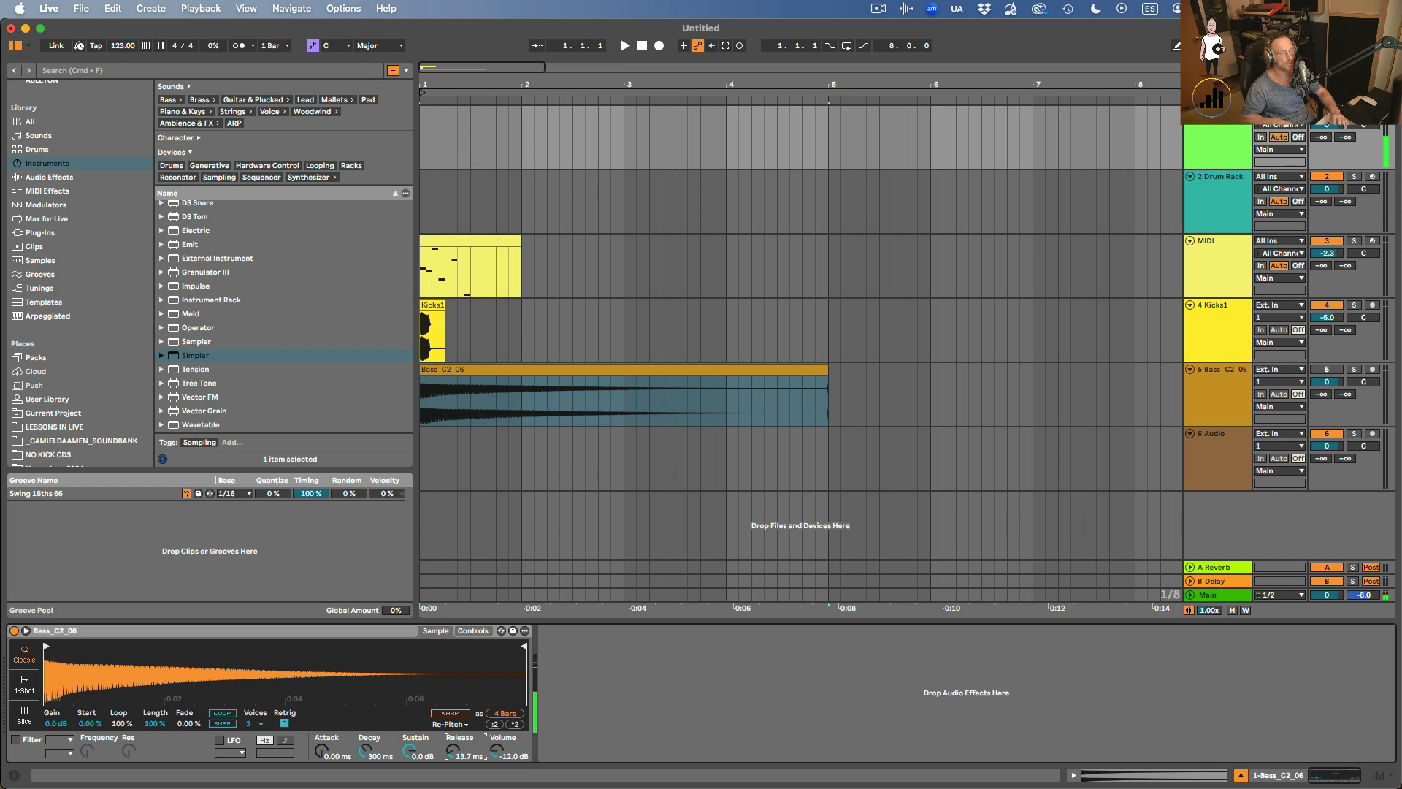
# Set Simpler's attack to about 0.76 ms and its release to about 66.1 ms.
pyautogui.moveTo(453, 751); pyautogui.dragTo(452, 788)
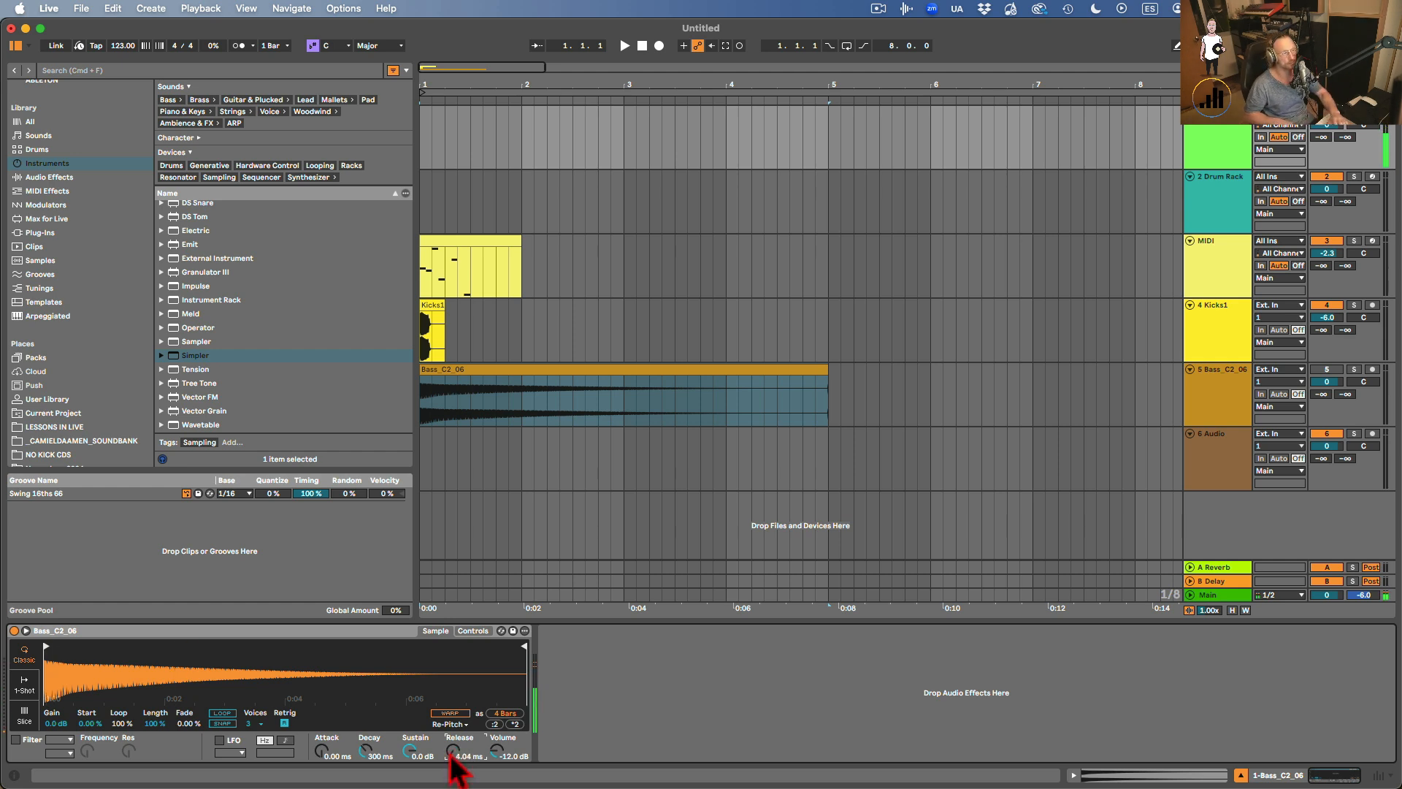
pyautogui.moveTo(322, 751); pyautogui.dragTo(322, 763)
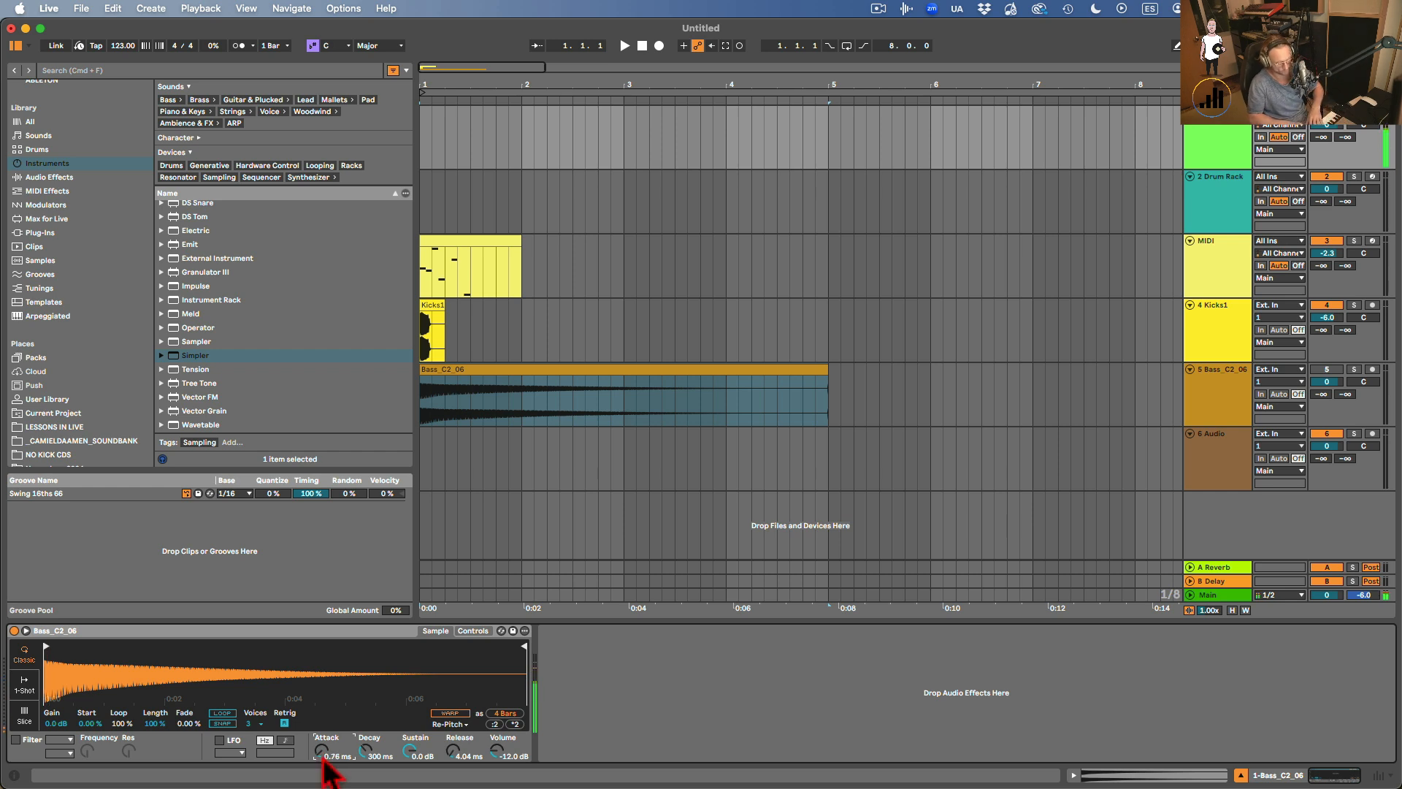
pyautogui.moveTo(441, 763); pyautogui.dragTo(455, 763)
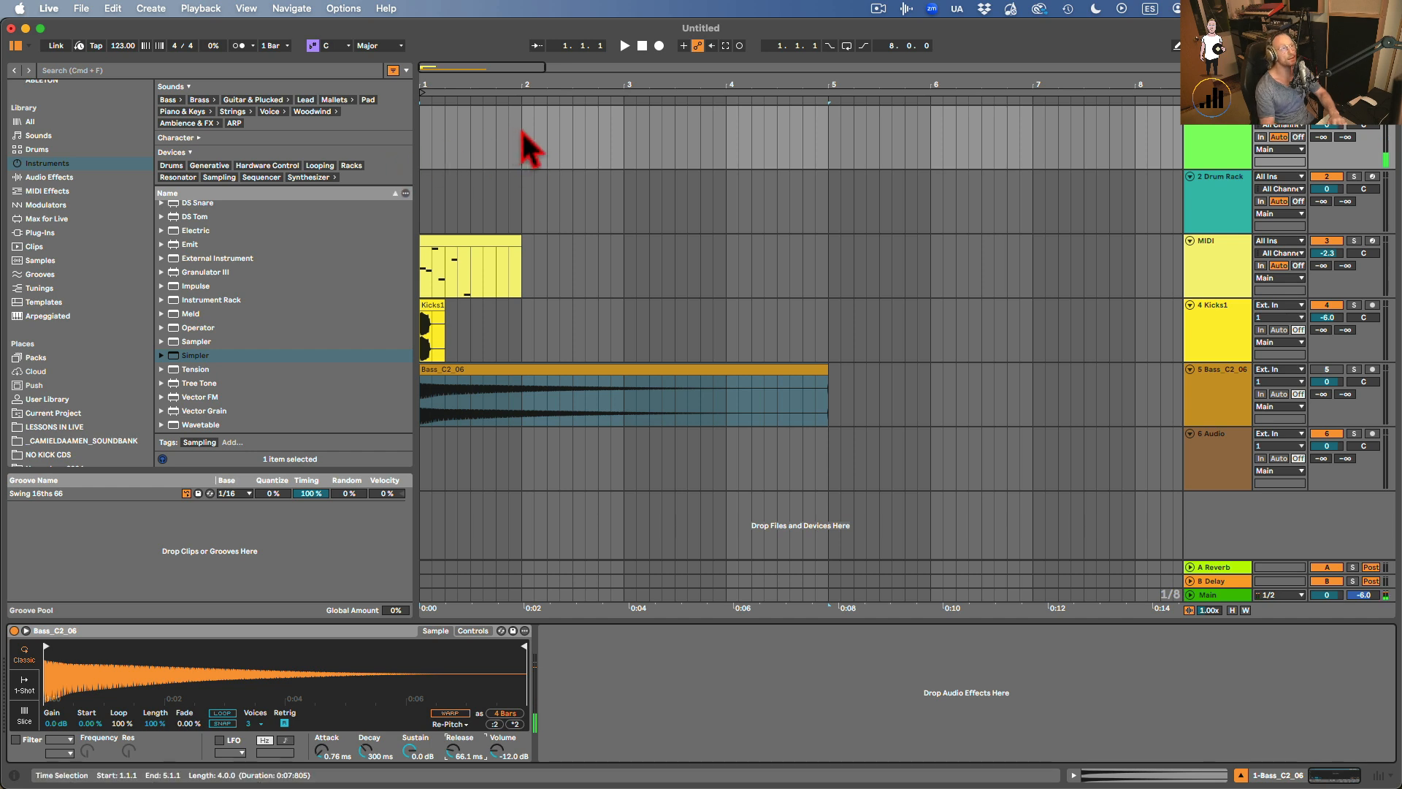
# Insert a one-bar MIDI clip on the Simpler track with a sixteenth-note C3 at its start, trying and removing a C4 above it.
pyautogui.press('super+shift+m')
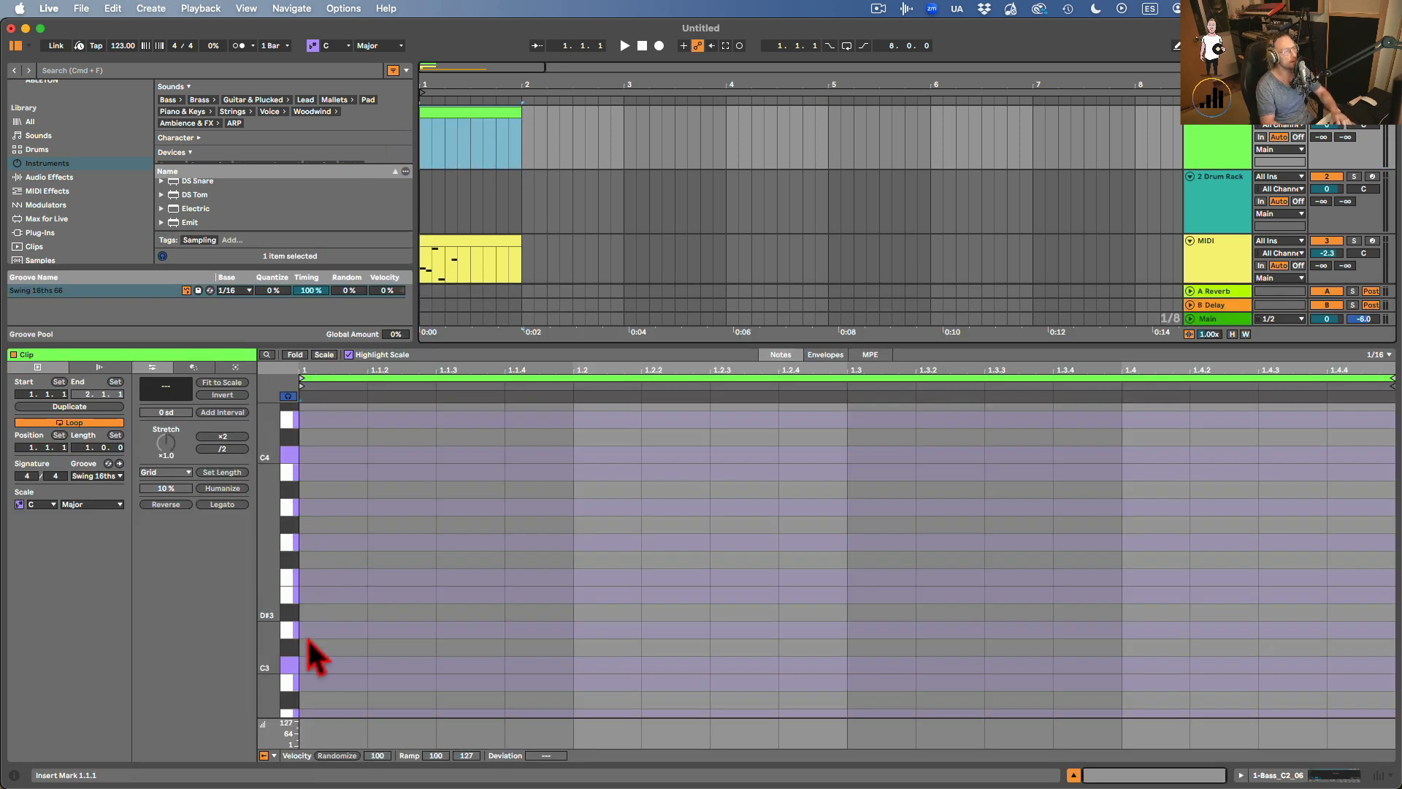
pyautogui.click(291, 664)
pyautogui.click(291, 663)
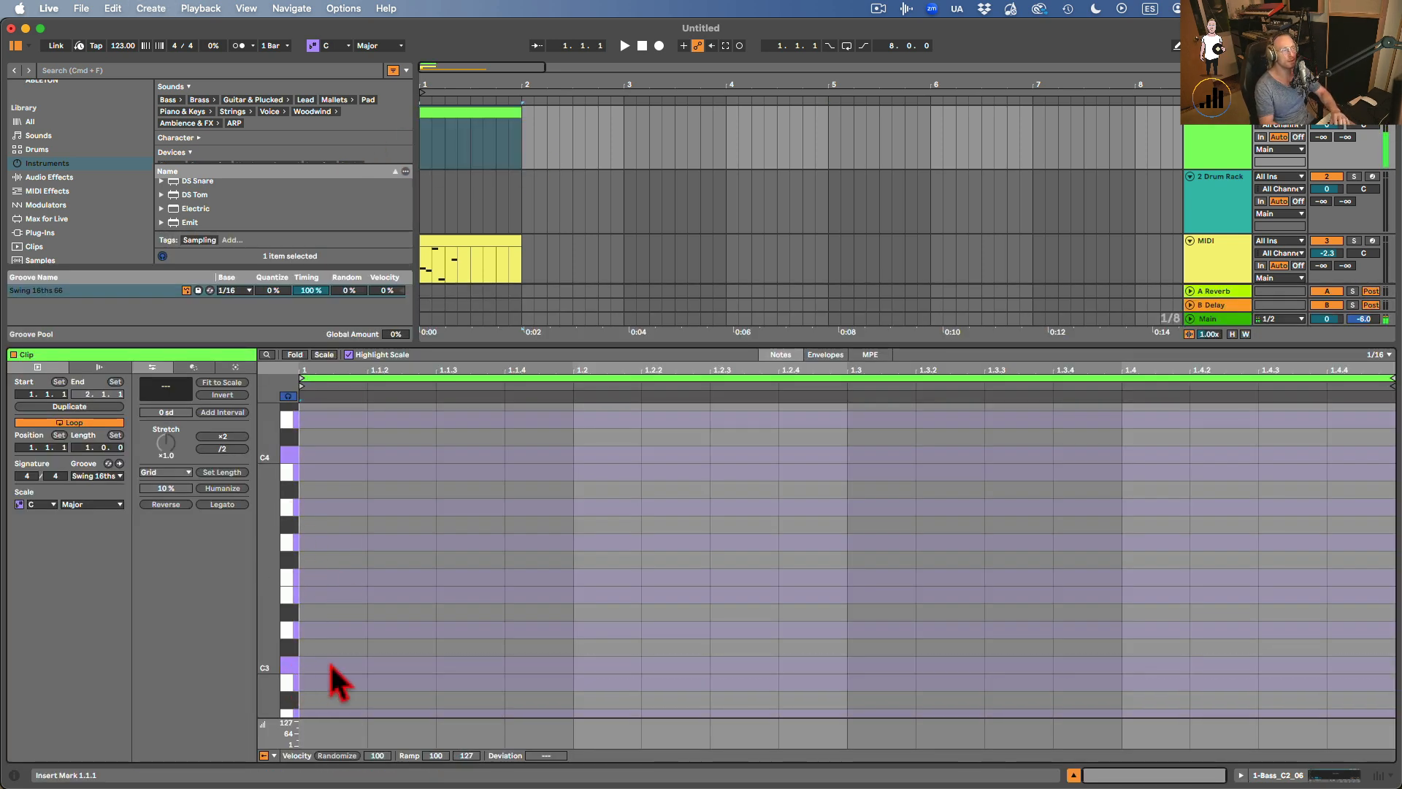
pyautogui.doubleClick(333, 665)
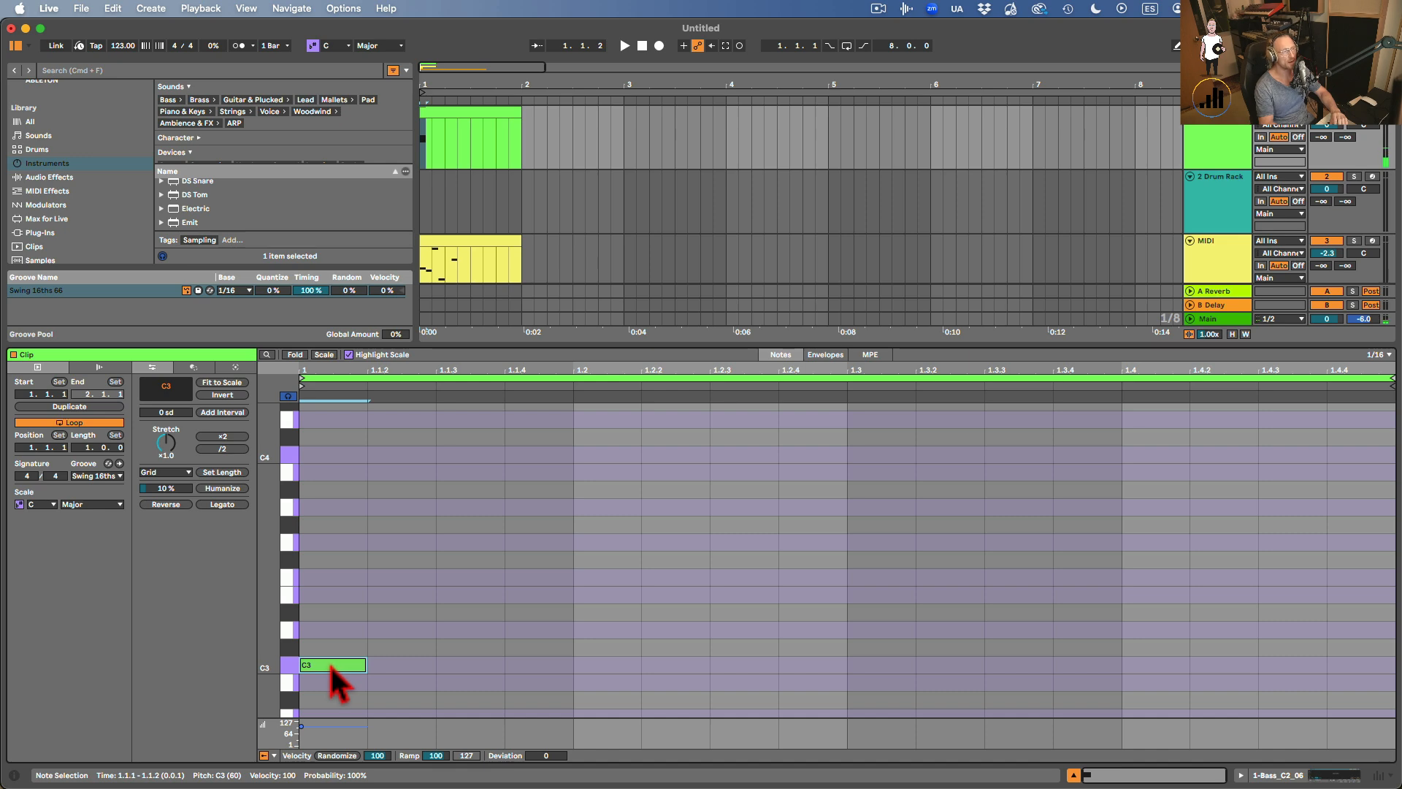
pyautogui.doubleClick(318, 455)
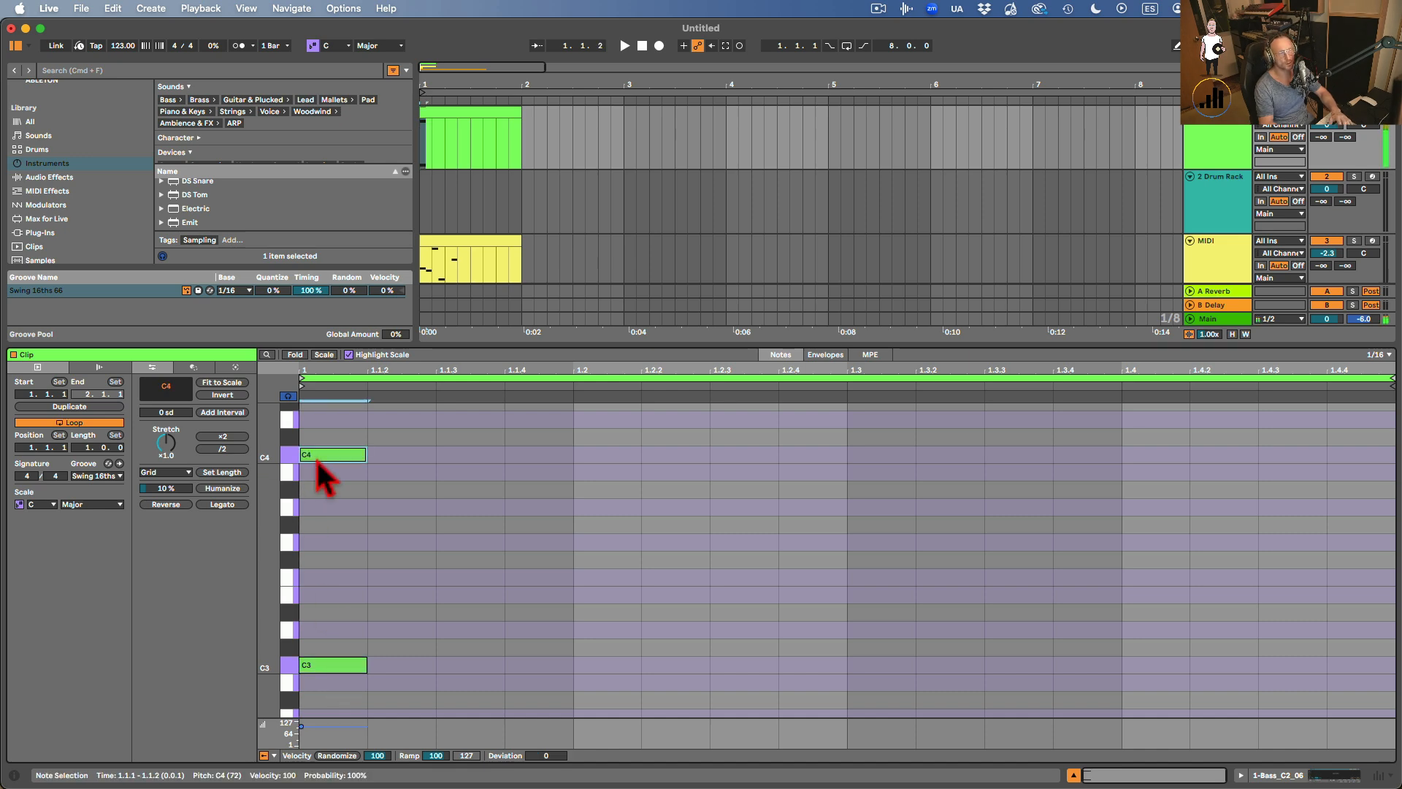
pyautogui.doubleClick(317, 457)
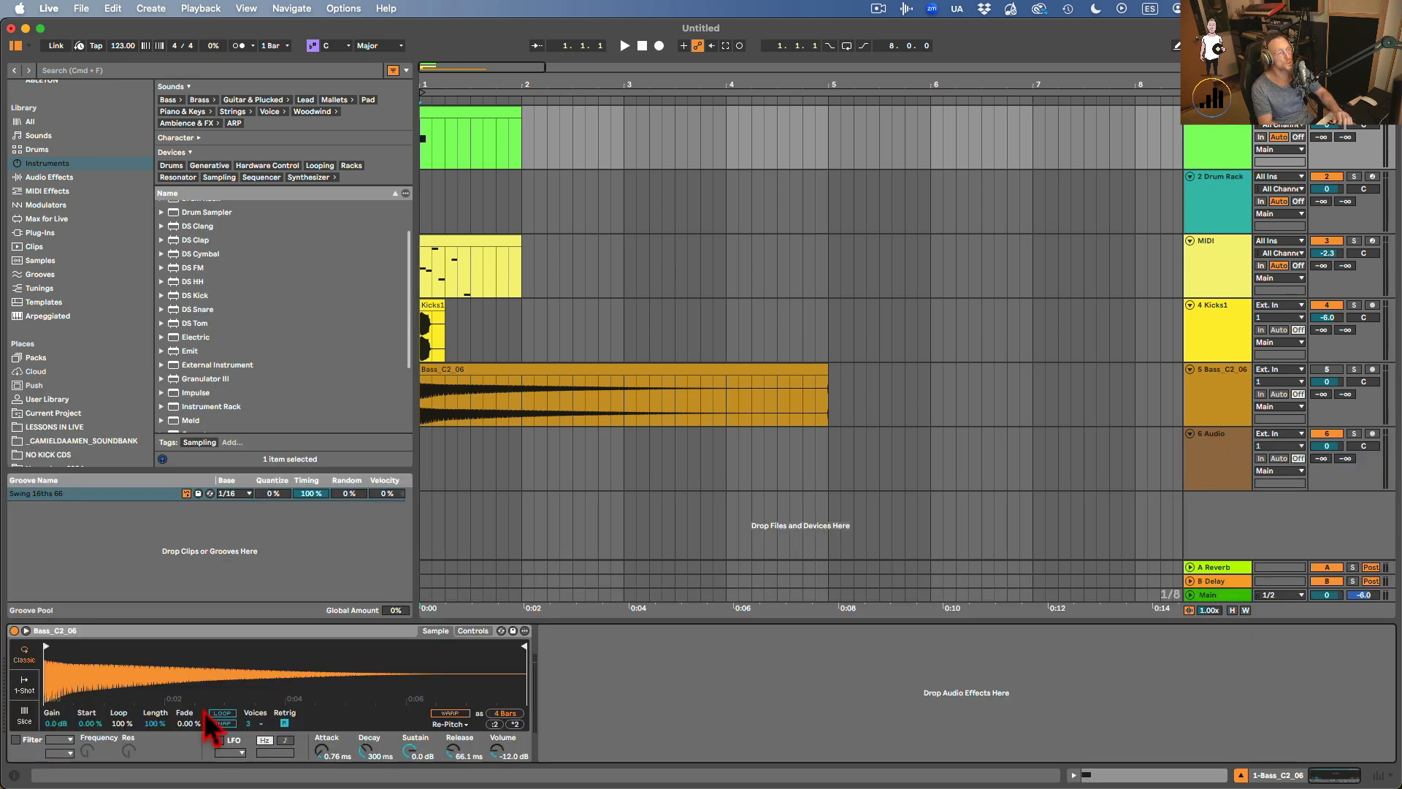
# Examine Simpler's modulation and pitch controls, and return to its sample view.
pyautogui.click(473, 630)
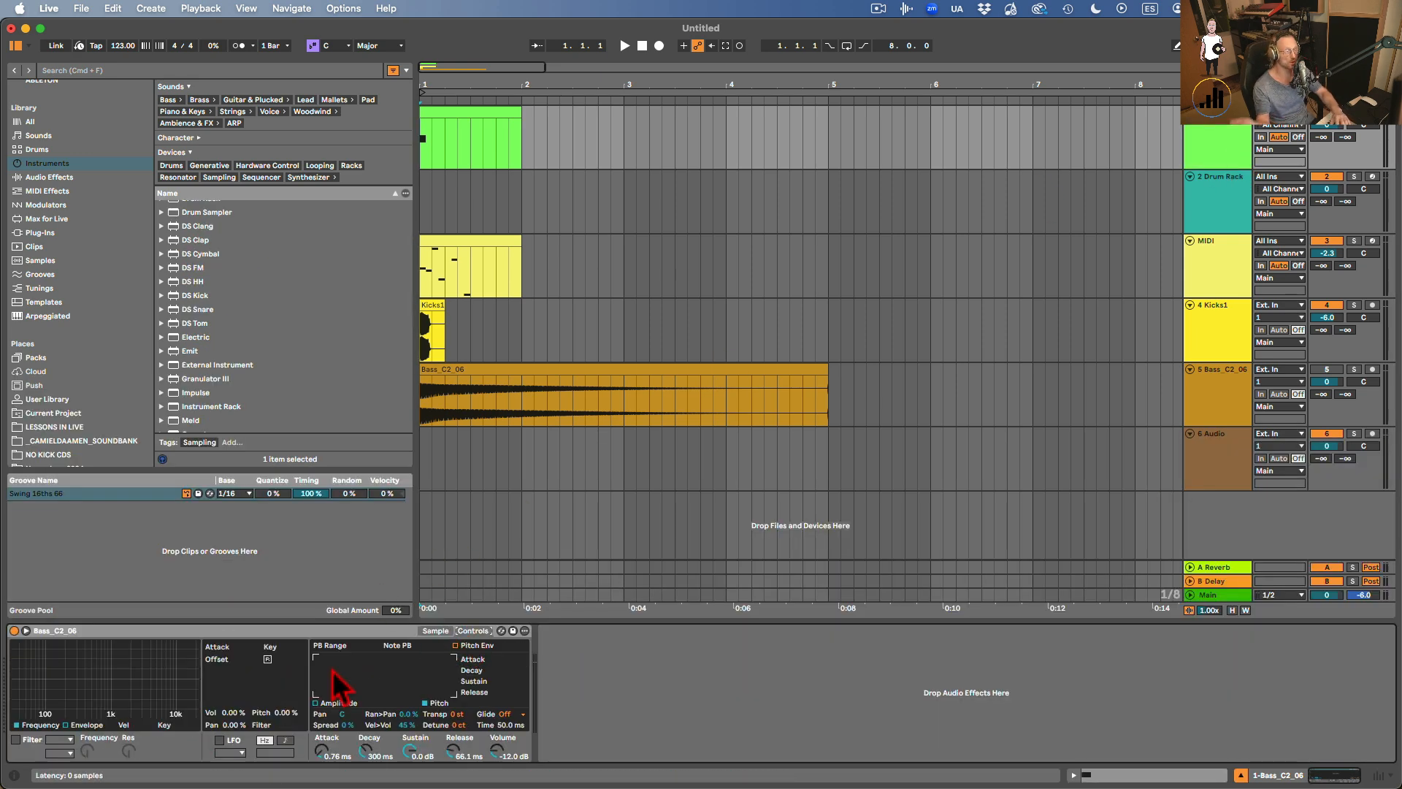
pyautogui.click(436, 630)
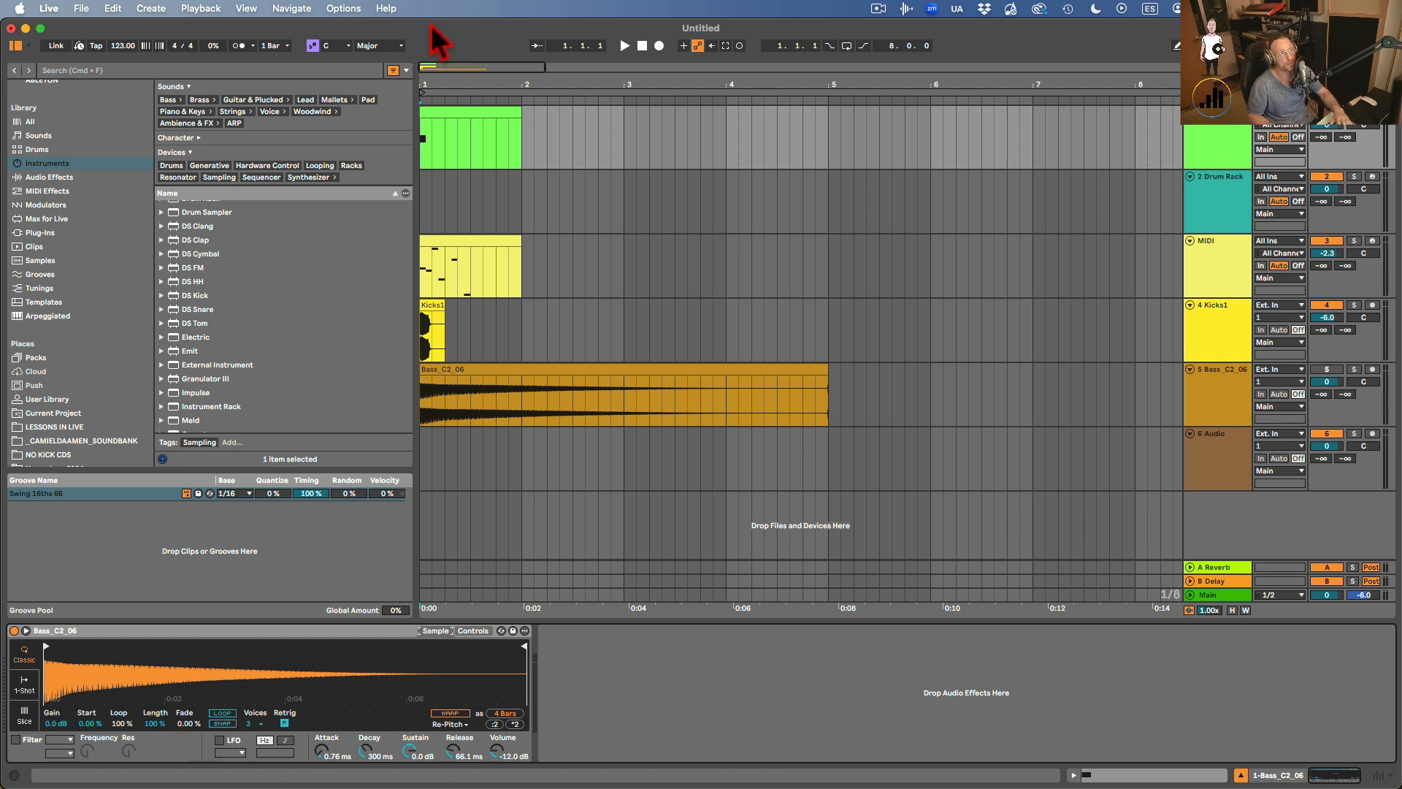
pyautogui.click(457, 136)
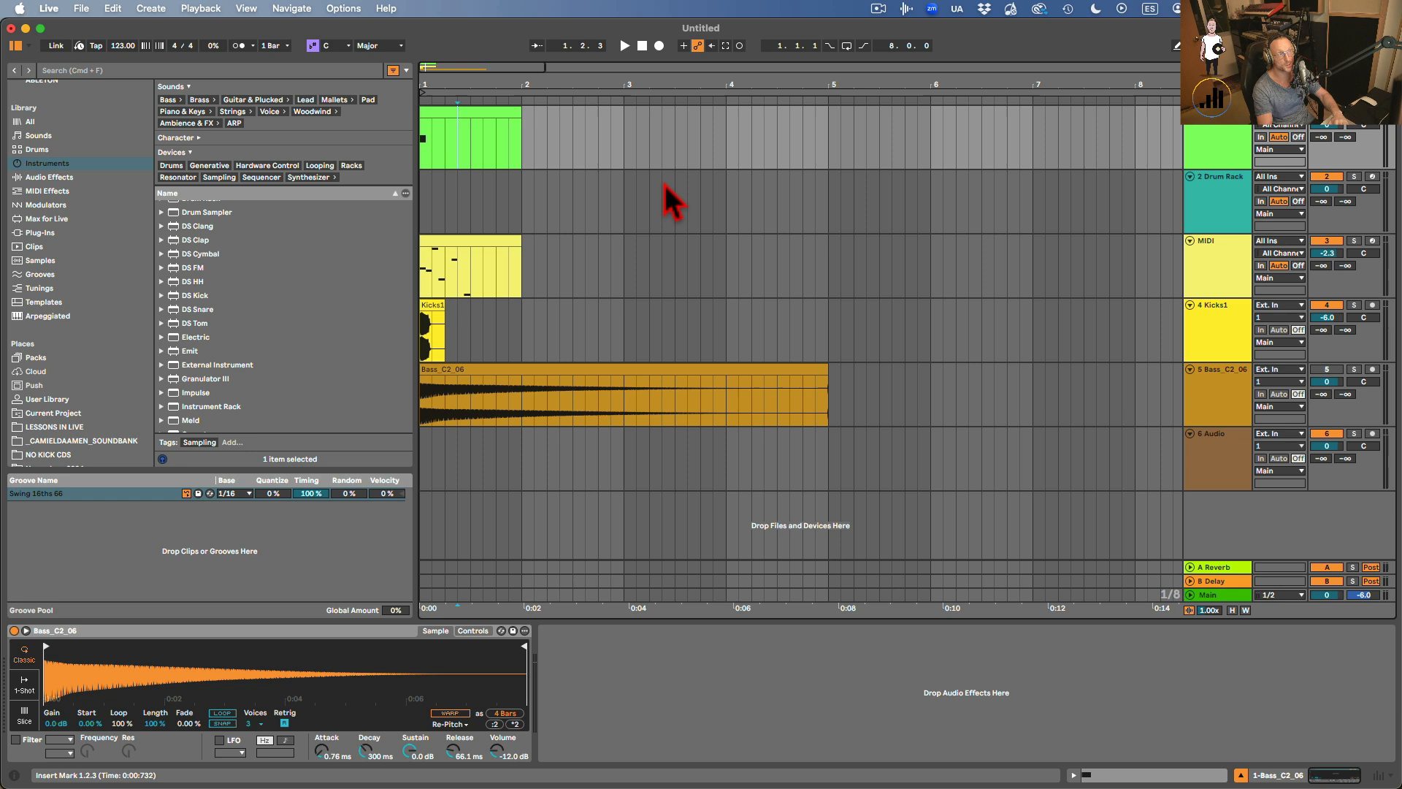
# Replace Simpler on the first track with Sampler and load the Bass_C2_06 clip into it.
pyautogui.scroll(-3, 191, 401)
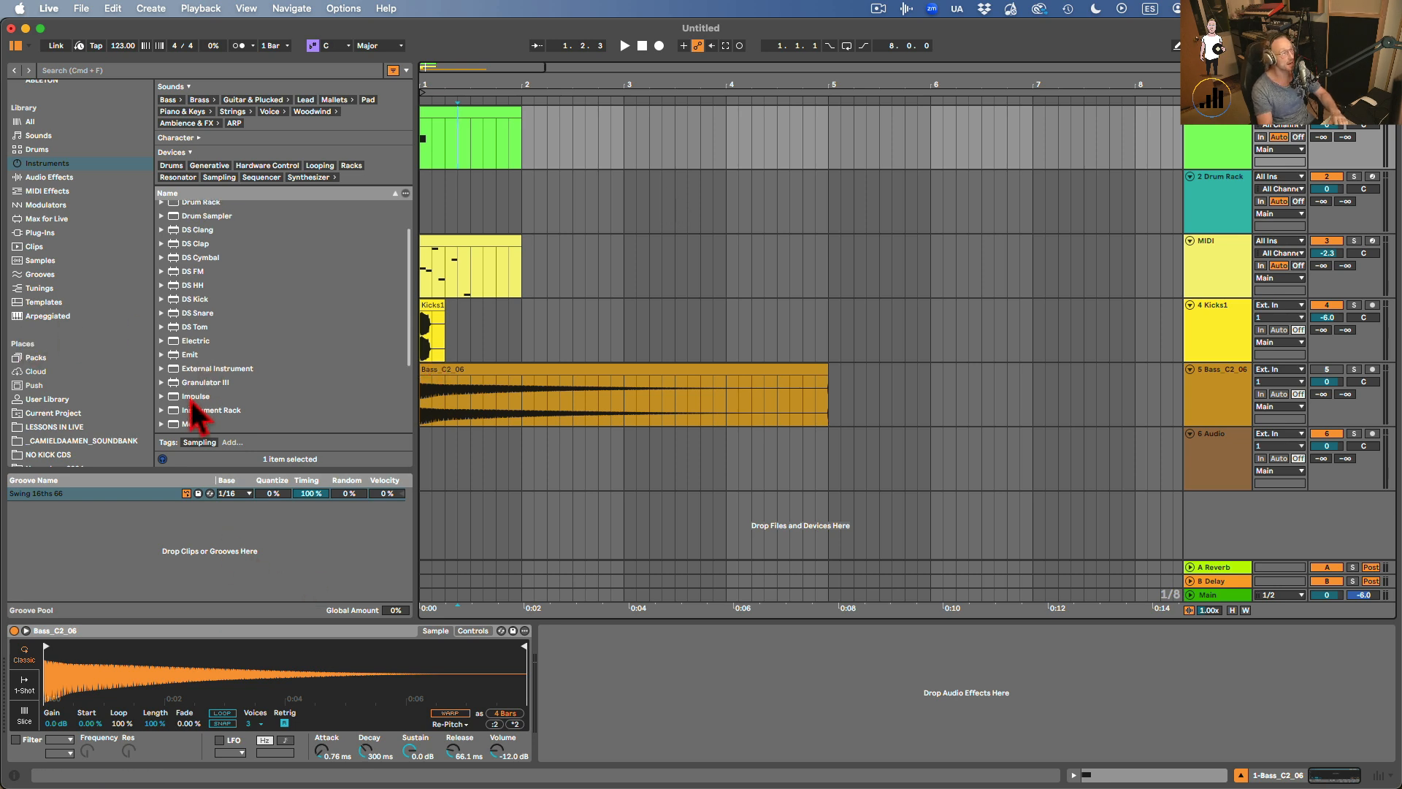
pyautogui.moveTo(187, 368); pyautogui.dragTo(275, 641)
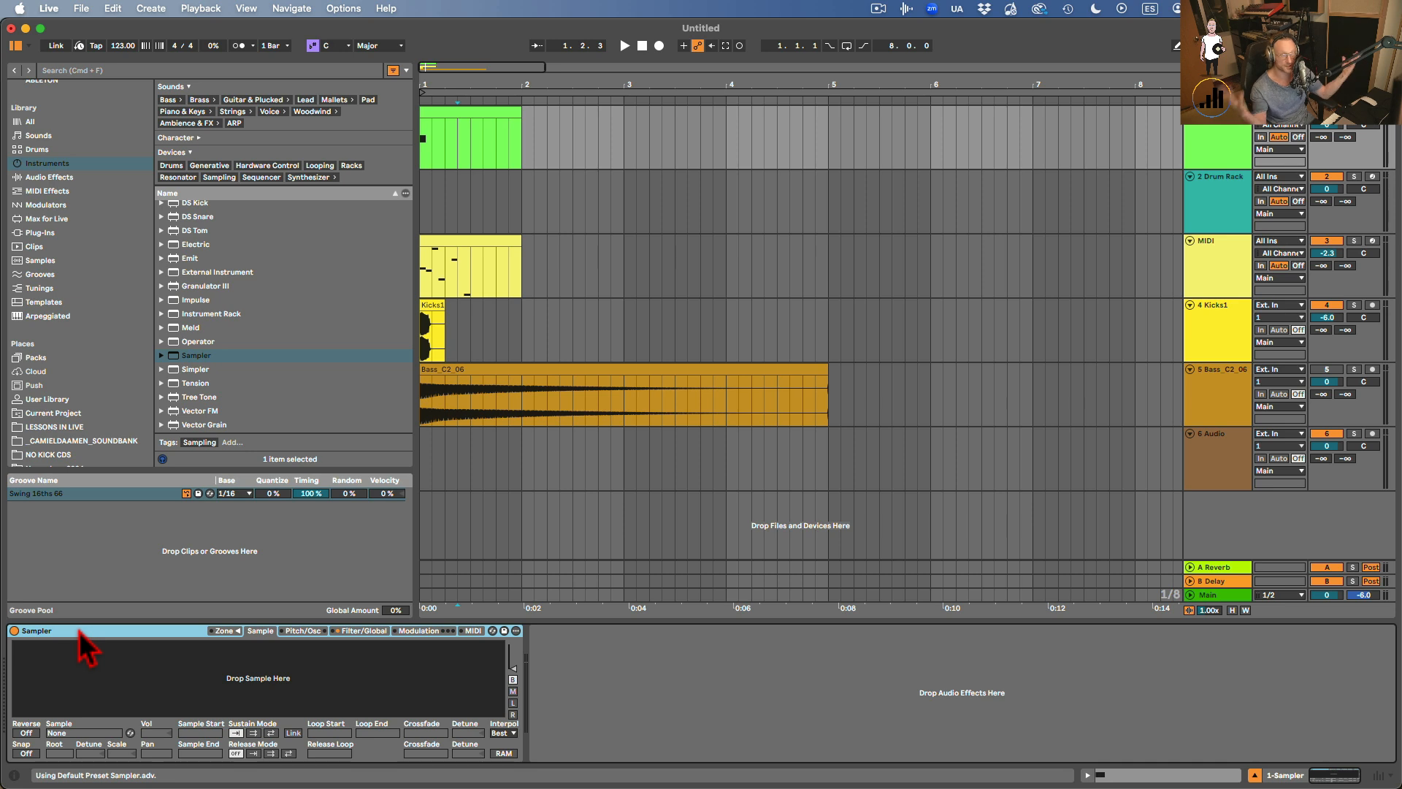
pyautogui.moveTo(454, 368); pyautogui.dragTo(300, 703)
# Examine Sampler's Pitch/Osc, Sample and Zone sections, closing the zone editor at the end.
pyautogui.click(303, 630)
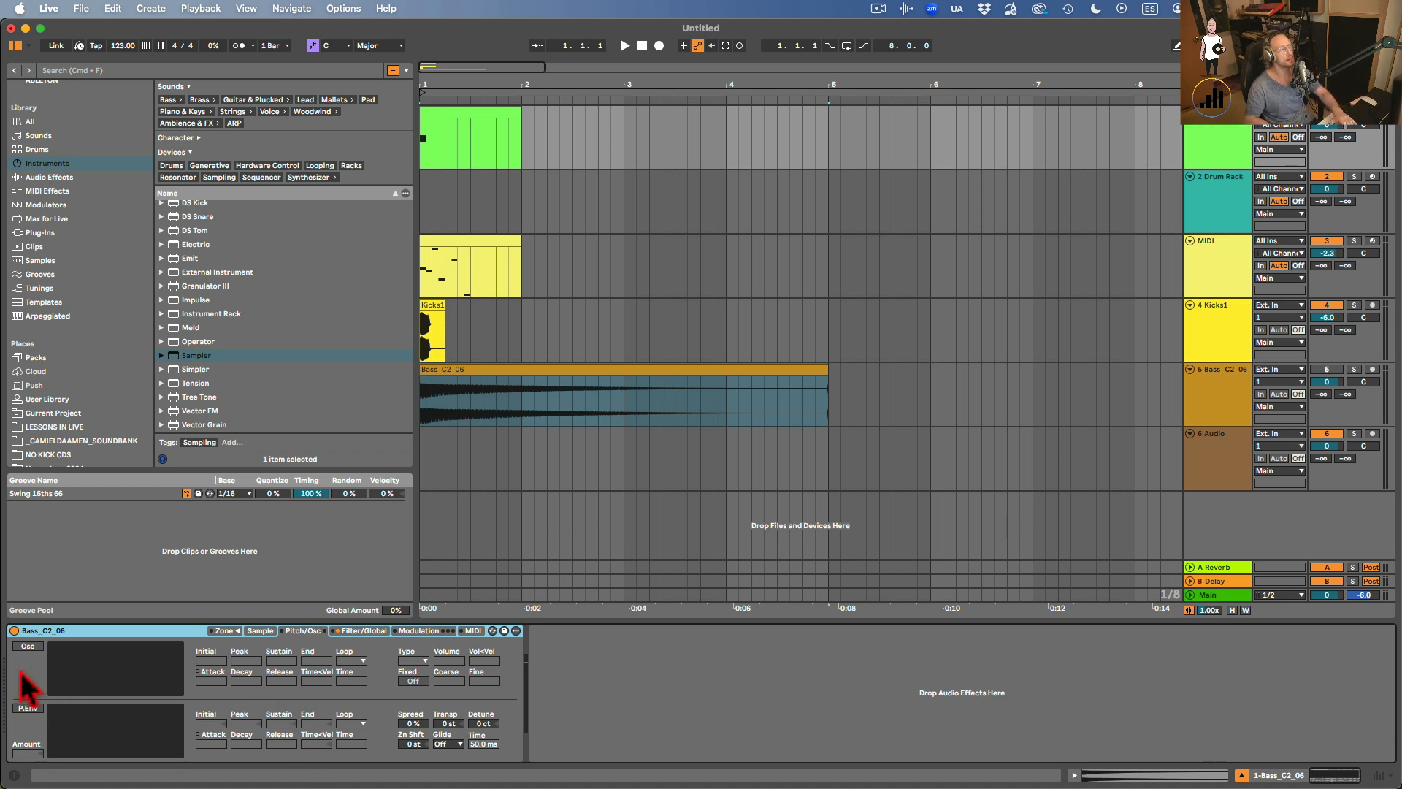
pyautogui.click(263, 633)
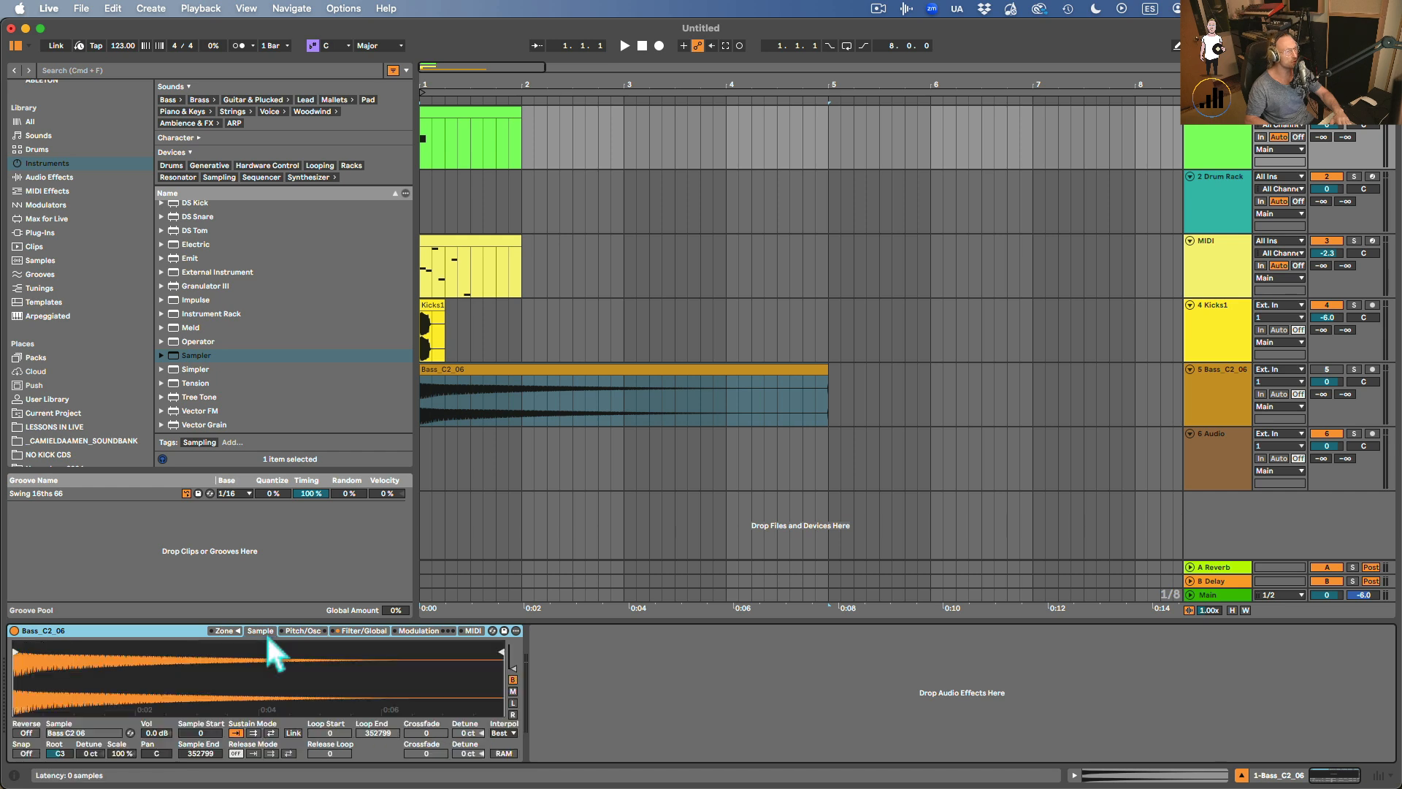
pyautogui.click(225, 631)
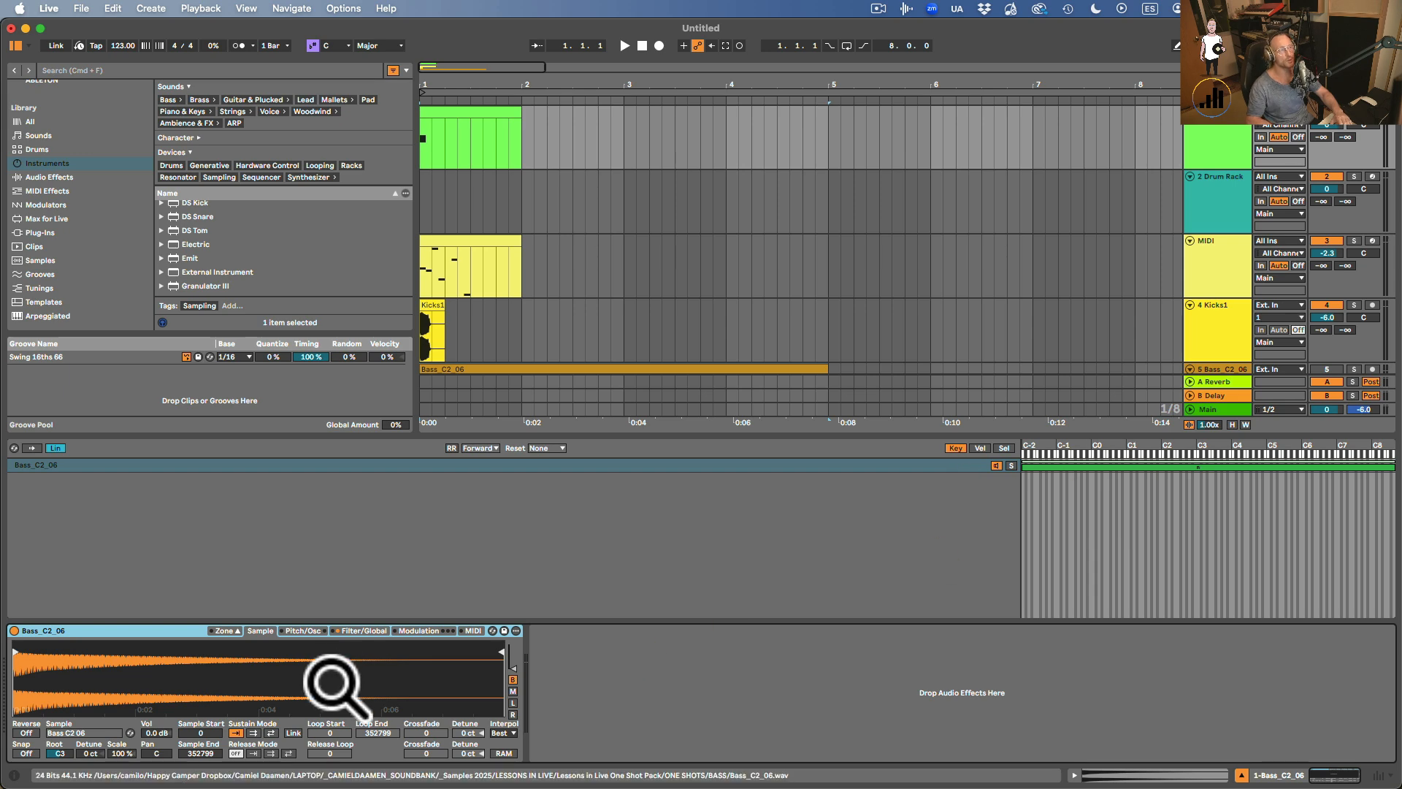
pyautogui.click(295, 636)
pyautogui.click(228, 634)
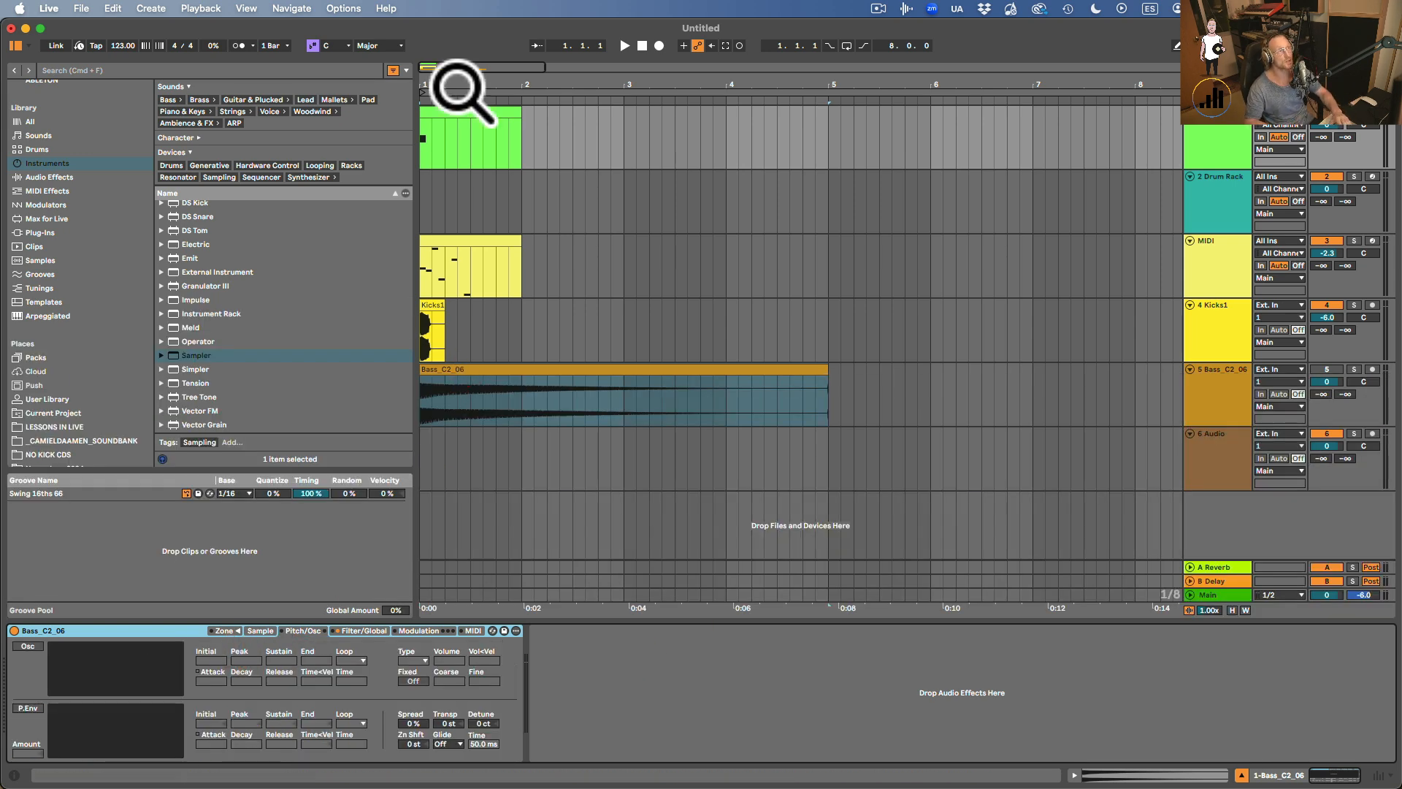
# Open the first track's MIDI clip, audition lower notes on its piano roll, and return to the track's Sampler.
pyautogui.click(449, 111)
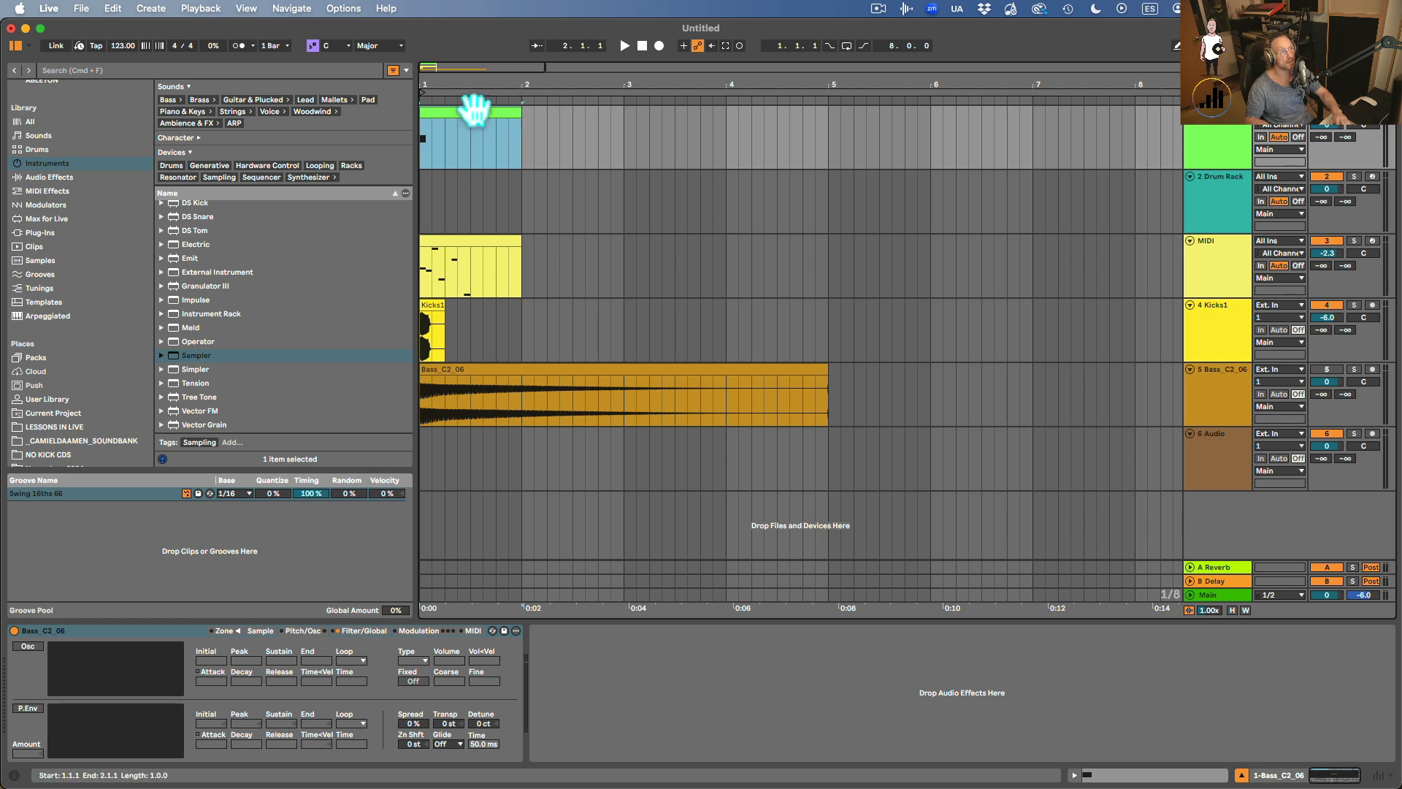
pyautogui.doubleClick(469, 116)
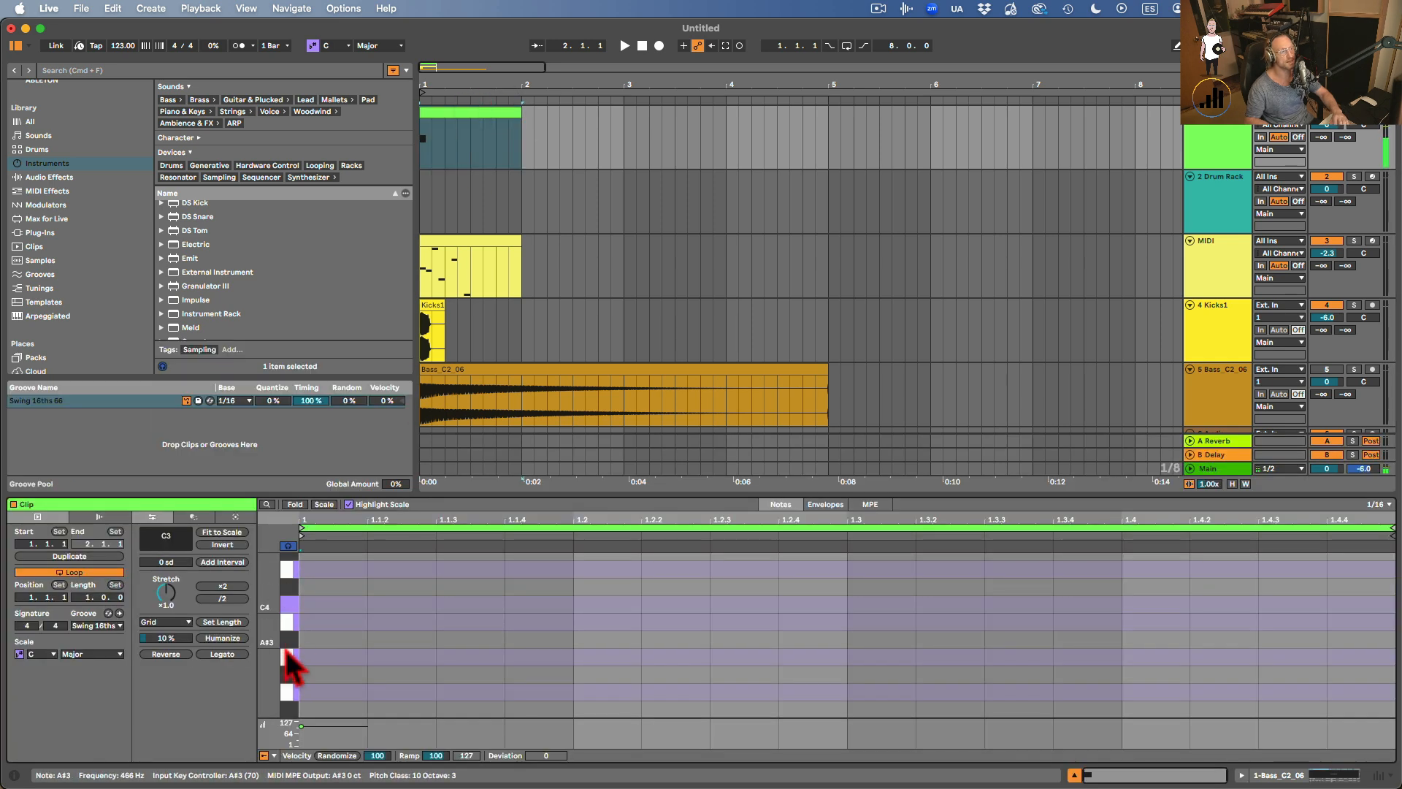
pyautogui.click(287, 691)
pyautogui.scroll(-4, 287, 689)
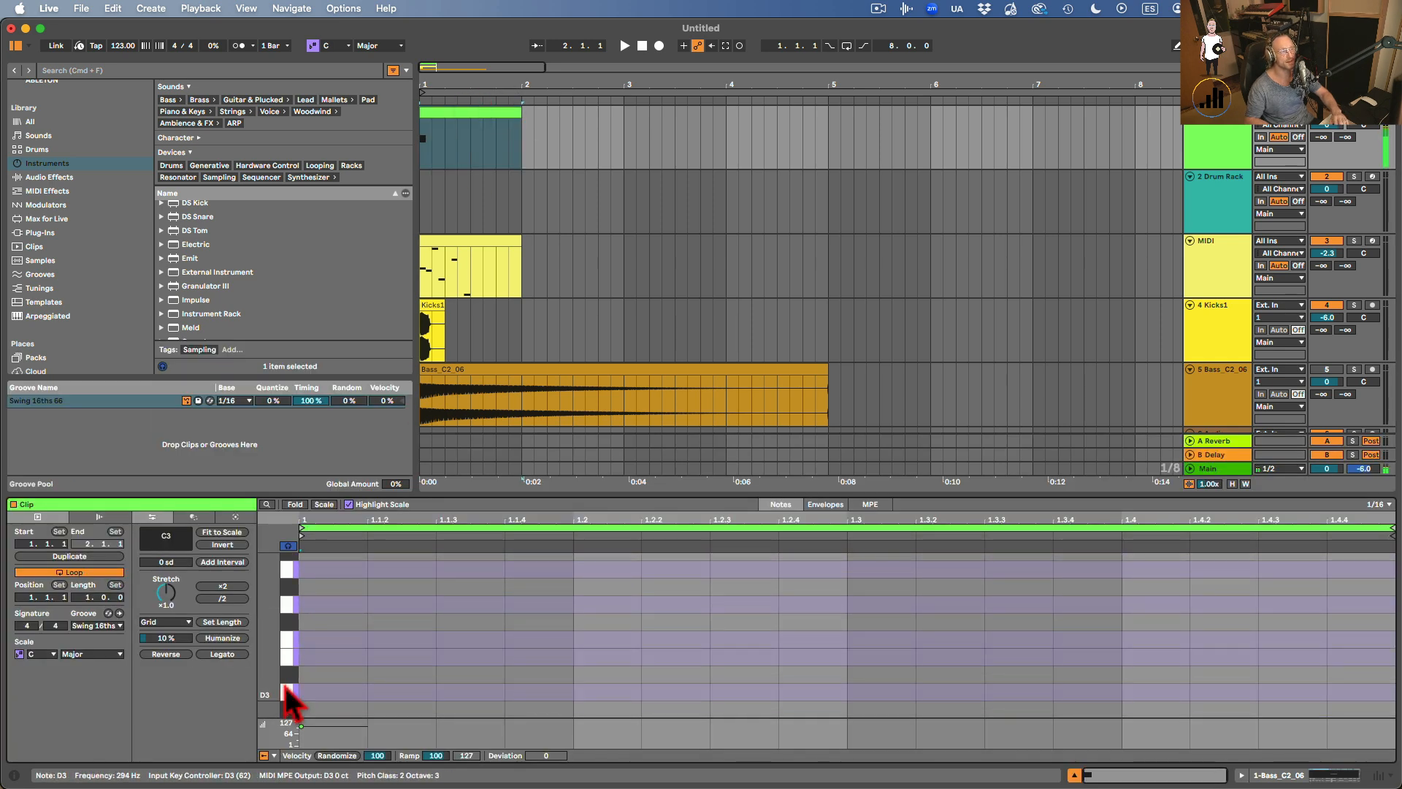
pyautogui.click(288, 710)
pyautogui.click(1195, 136)
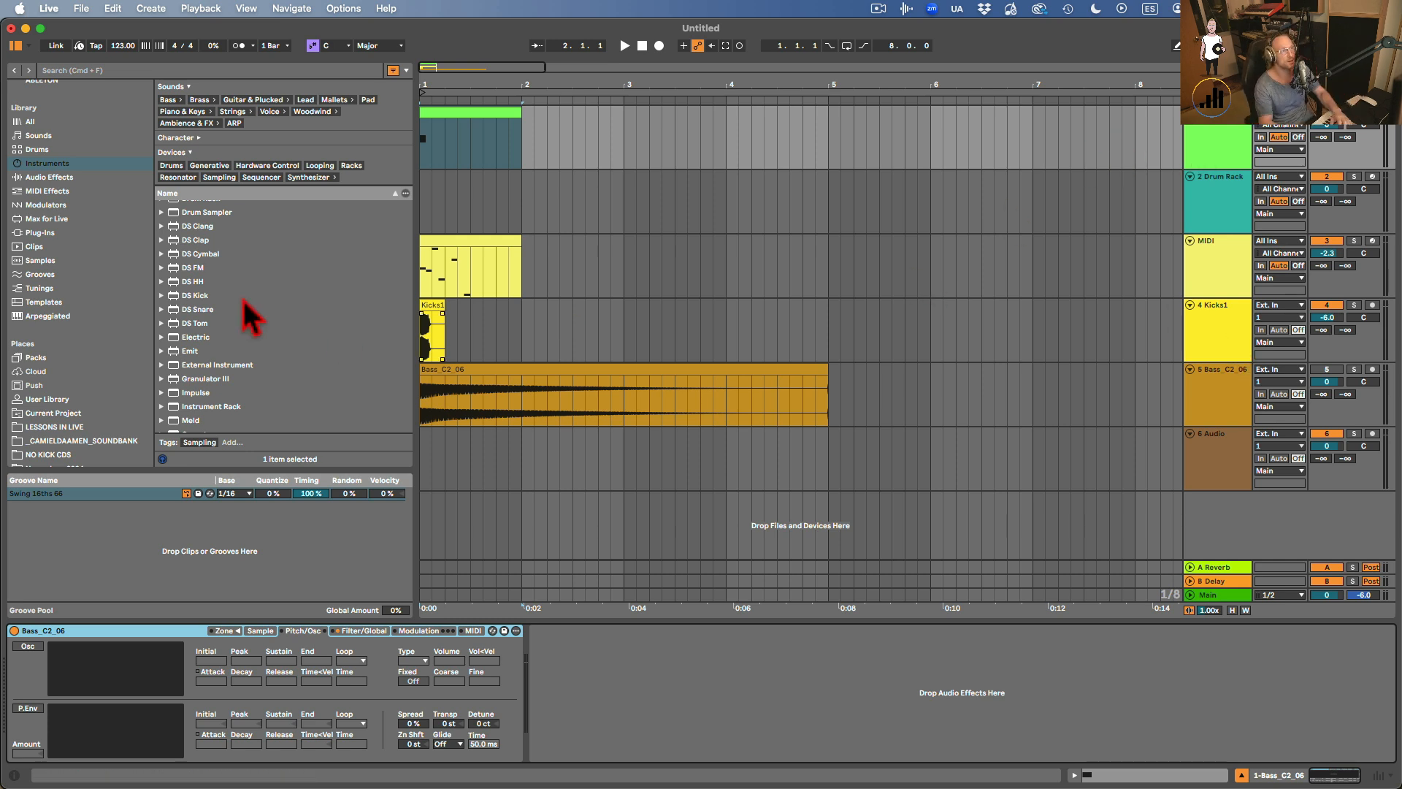
# Examine the Kicks1 audio clip's sample settings, and return to the sample view of the first track's Sampler.
pyautogui.doubleClick(426, 308)
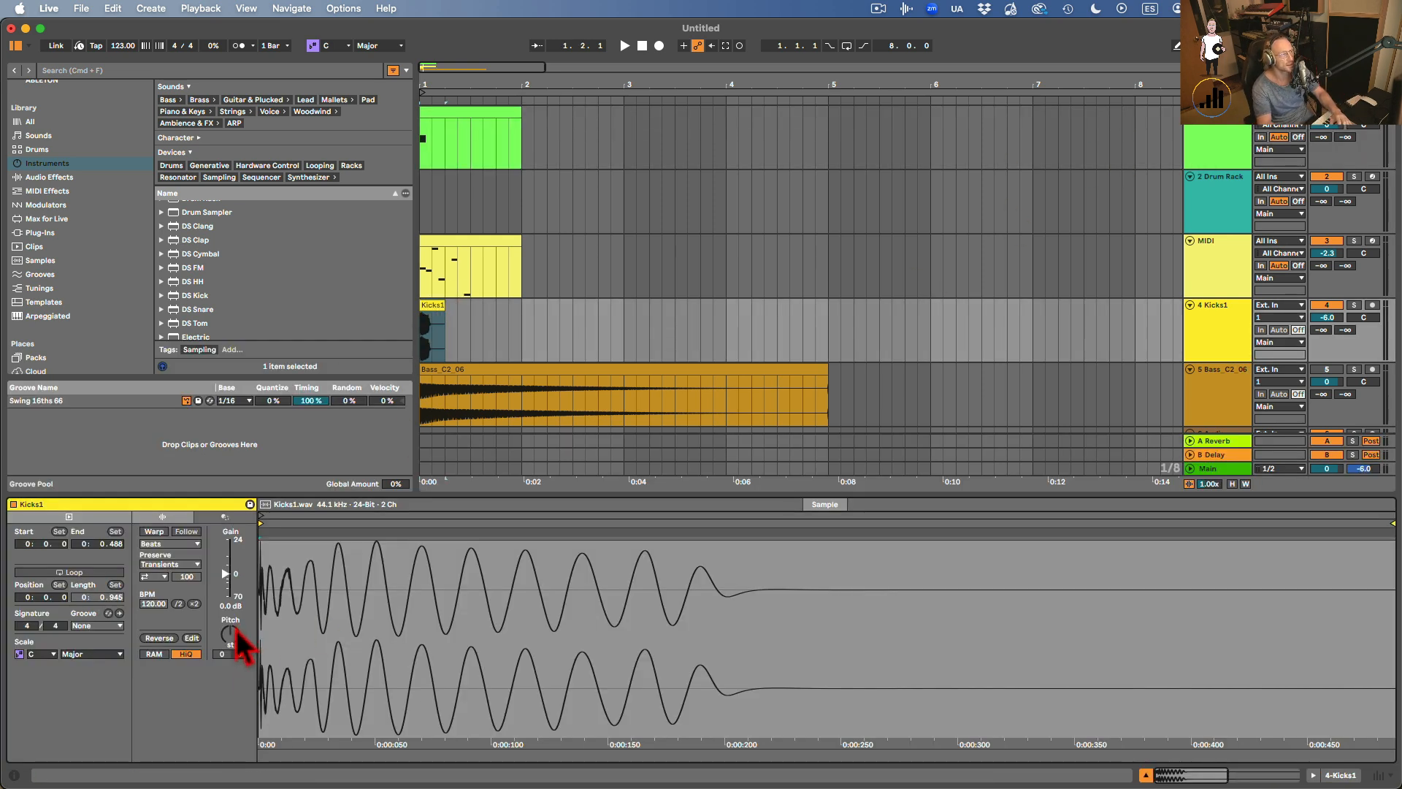
pyautogui.click(1218, 143)
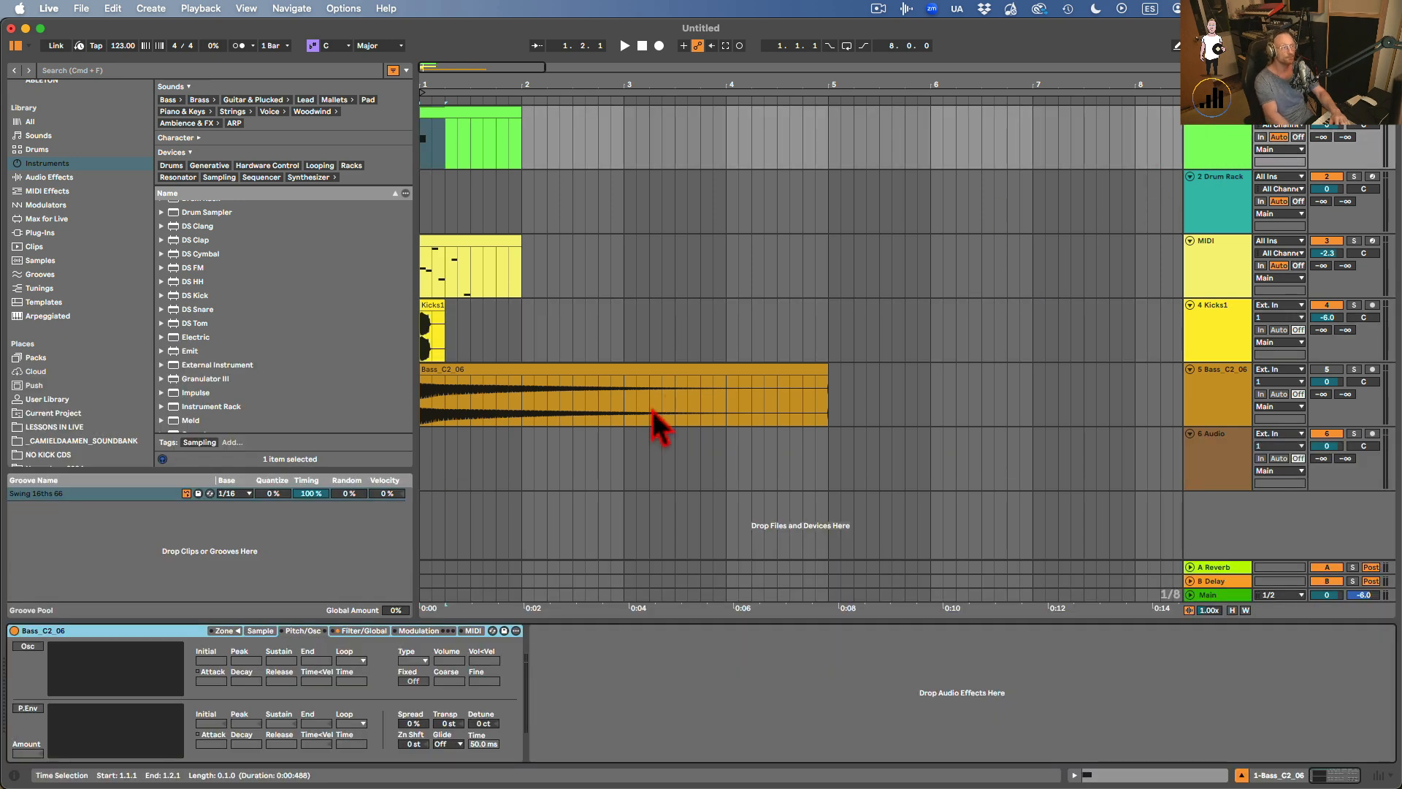
pyautogui.click(263, 633)
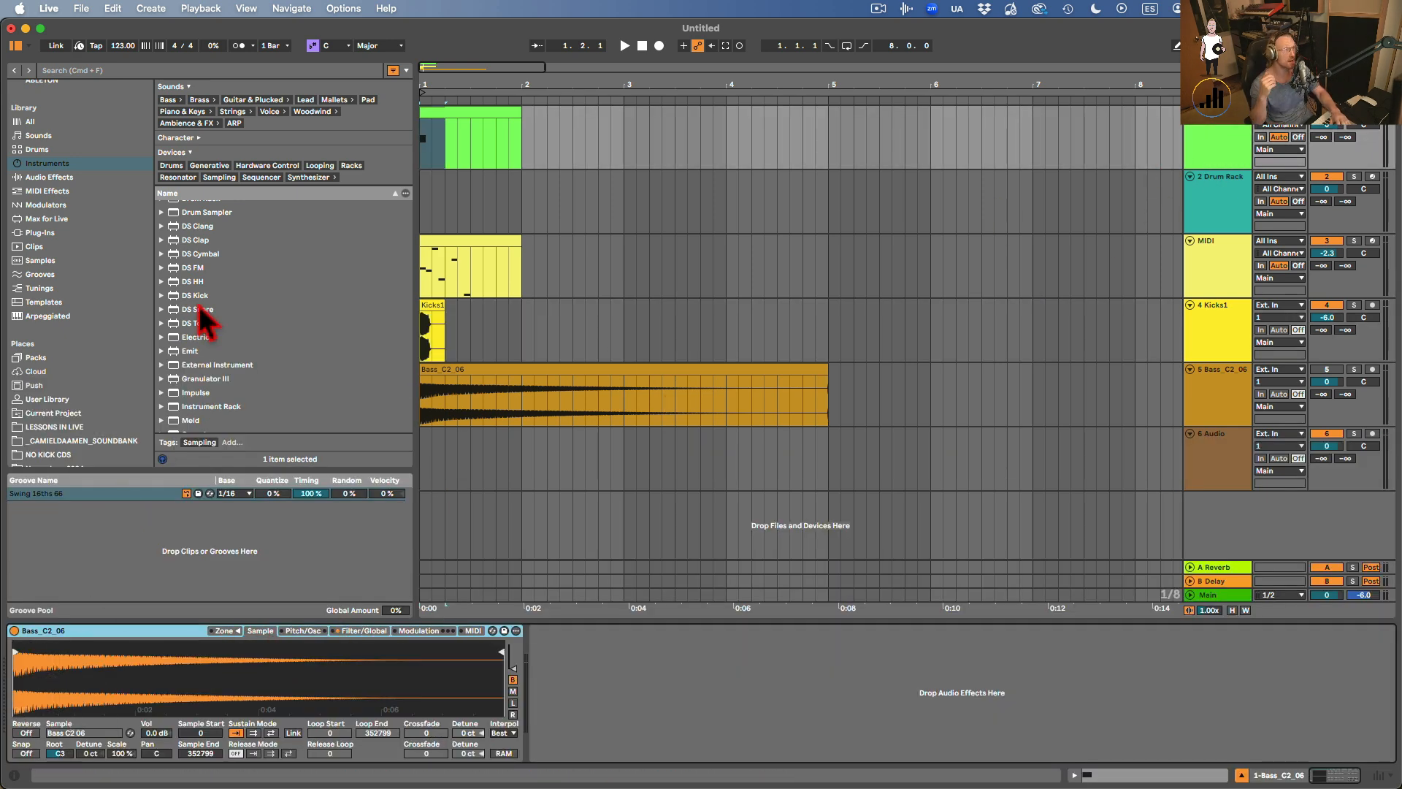
# Point out Drum Sampler among the instruments, and browse the personal soundbank folder.
pyautogui.click(195, 214)
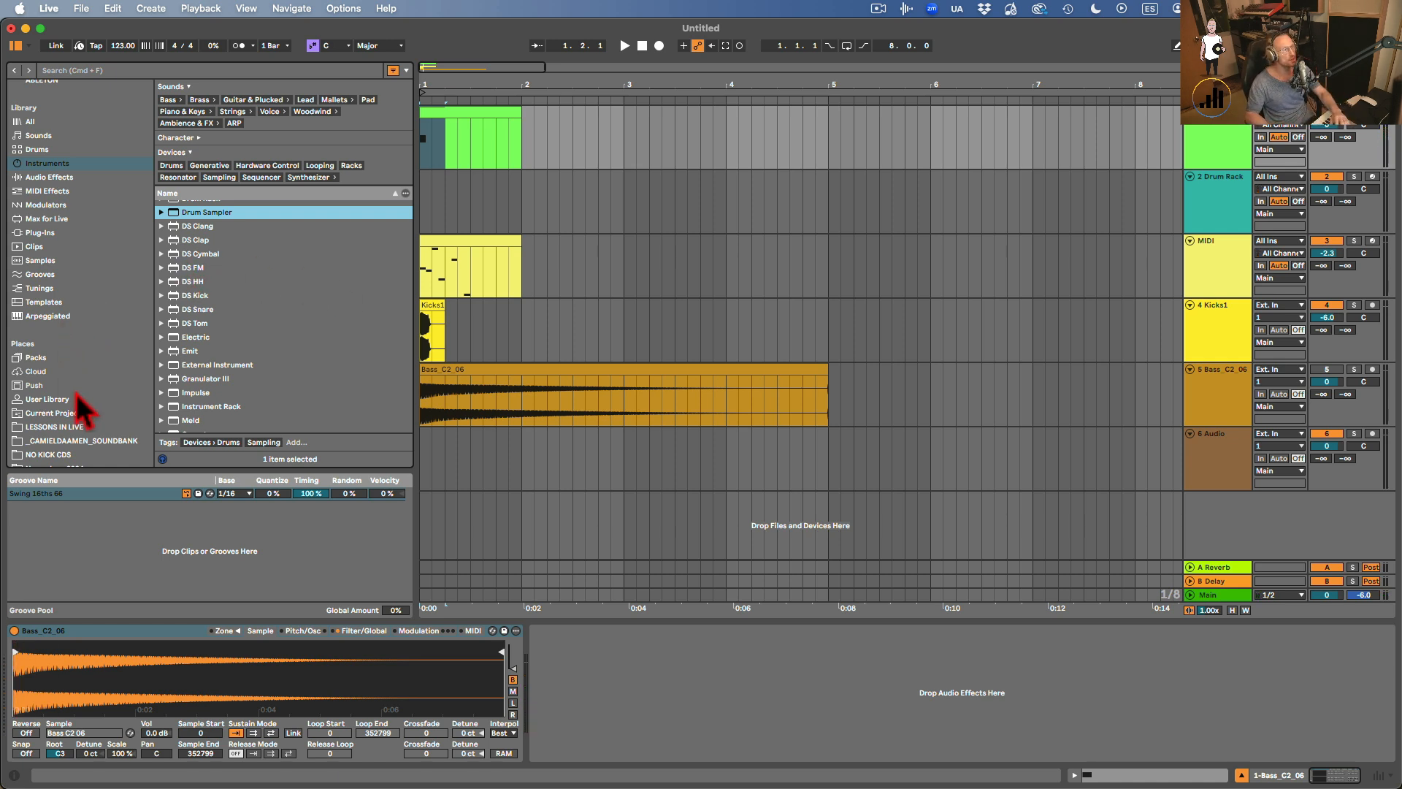
pyautogui.click(98, 442)
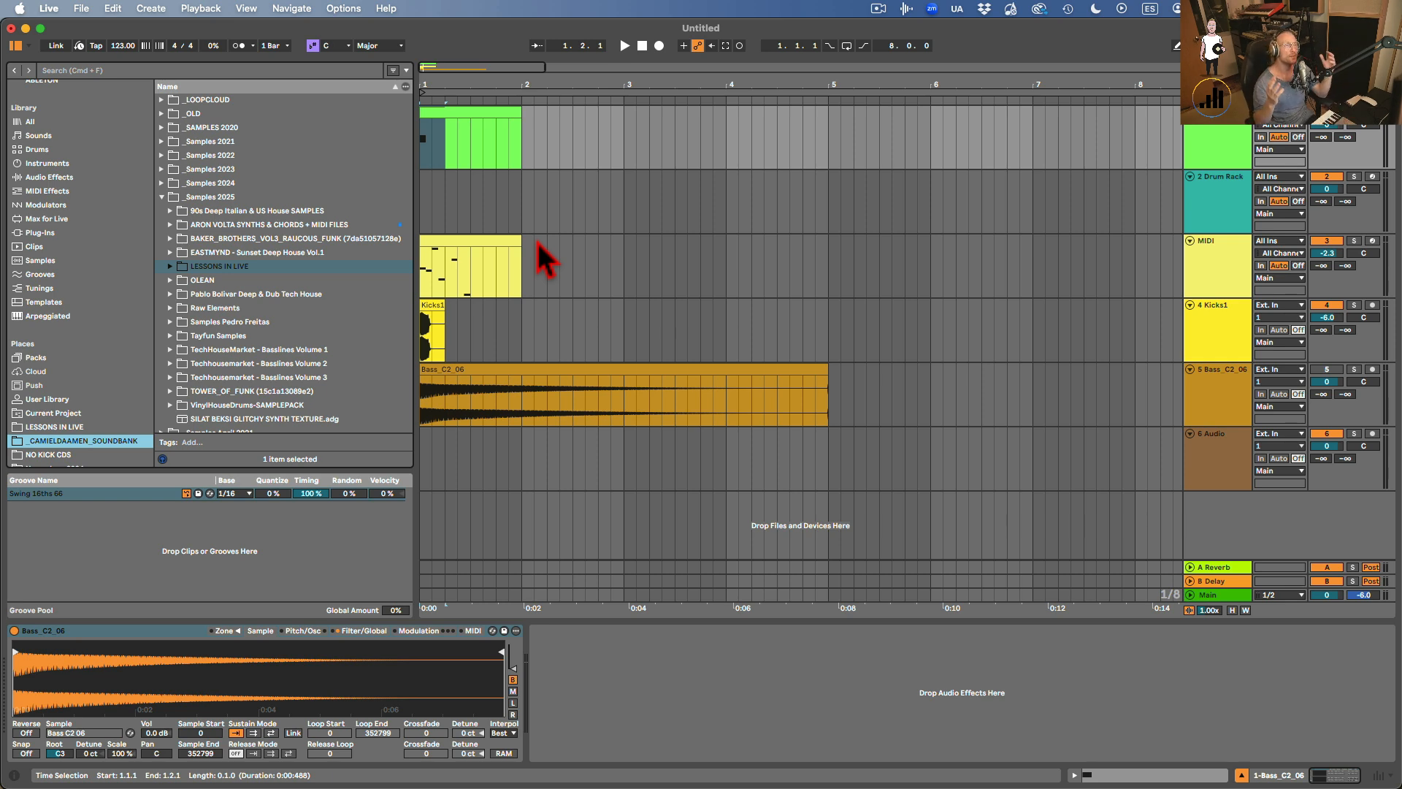
# Delete the Bass_C2_06 audio clip from the fifth track.
pyautogui.click(524, 371)
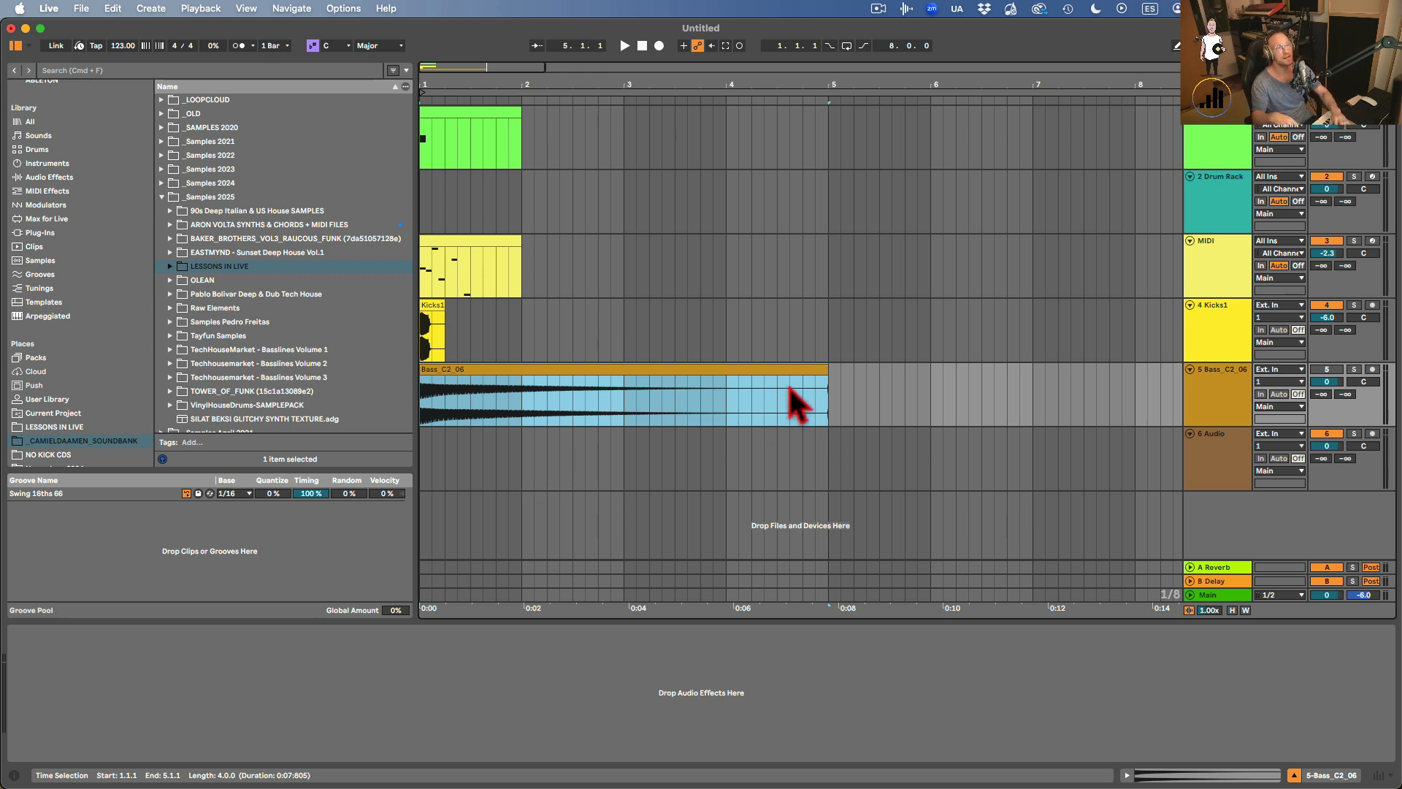
pyautogui.moveTo(829, 397); pyautogui.dragTo(303, 387)
pyautogui.press('Delete')
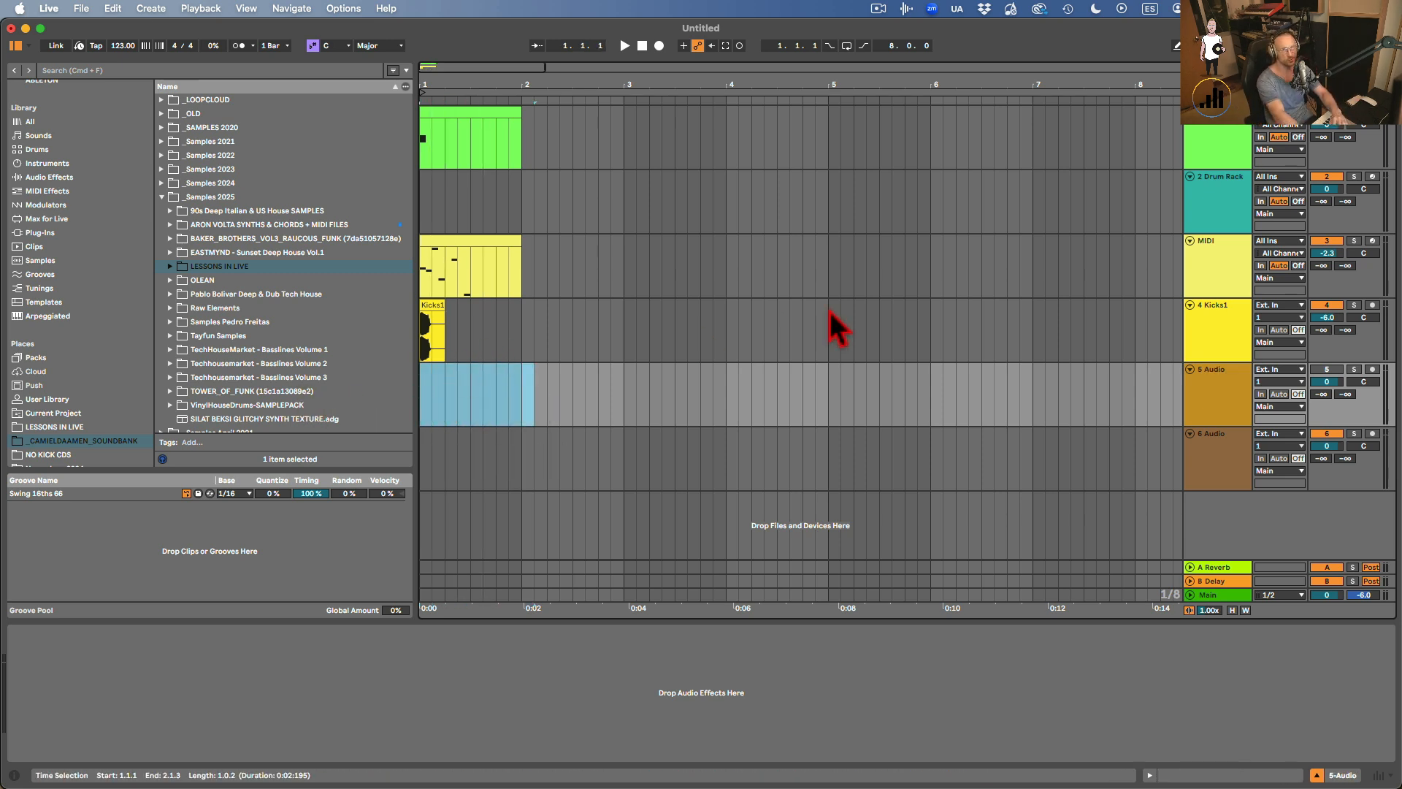
# Review the instruments on the first track, the MIDI track and the Drum Rack track, including the rack's pad overview.
pyautogui.click(1189, 163)
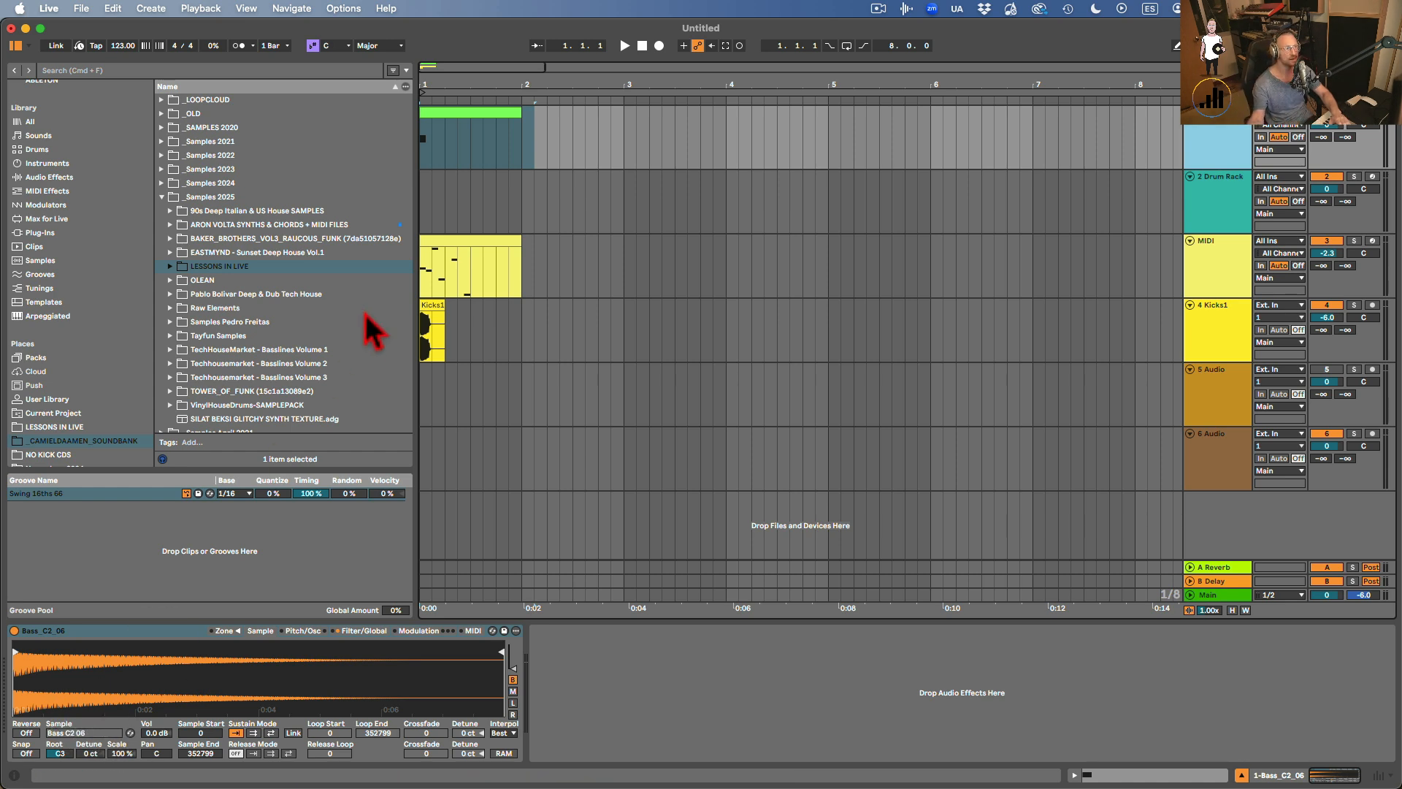
pyautogui.click(1248, 325)
pyautogui.click(1207, 266)
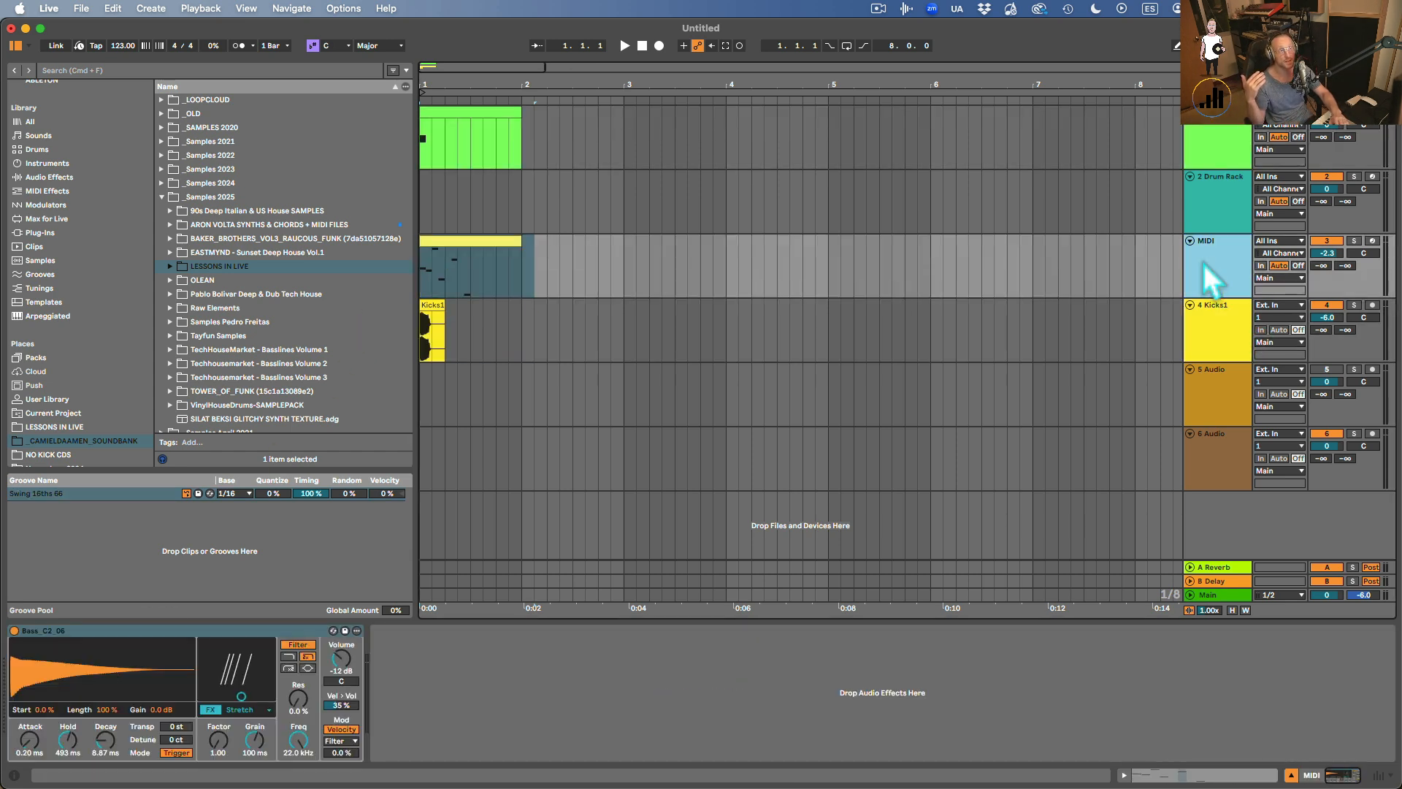
pyautogui.click(1211, 221)
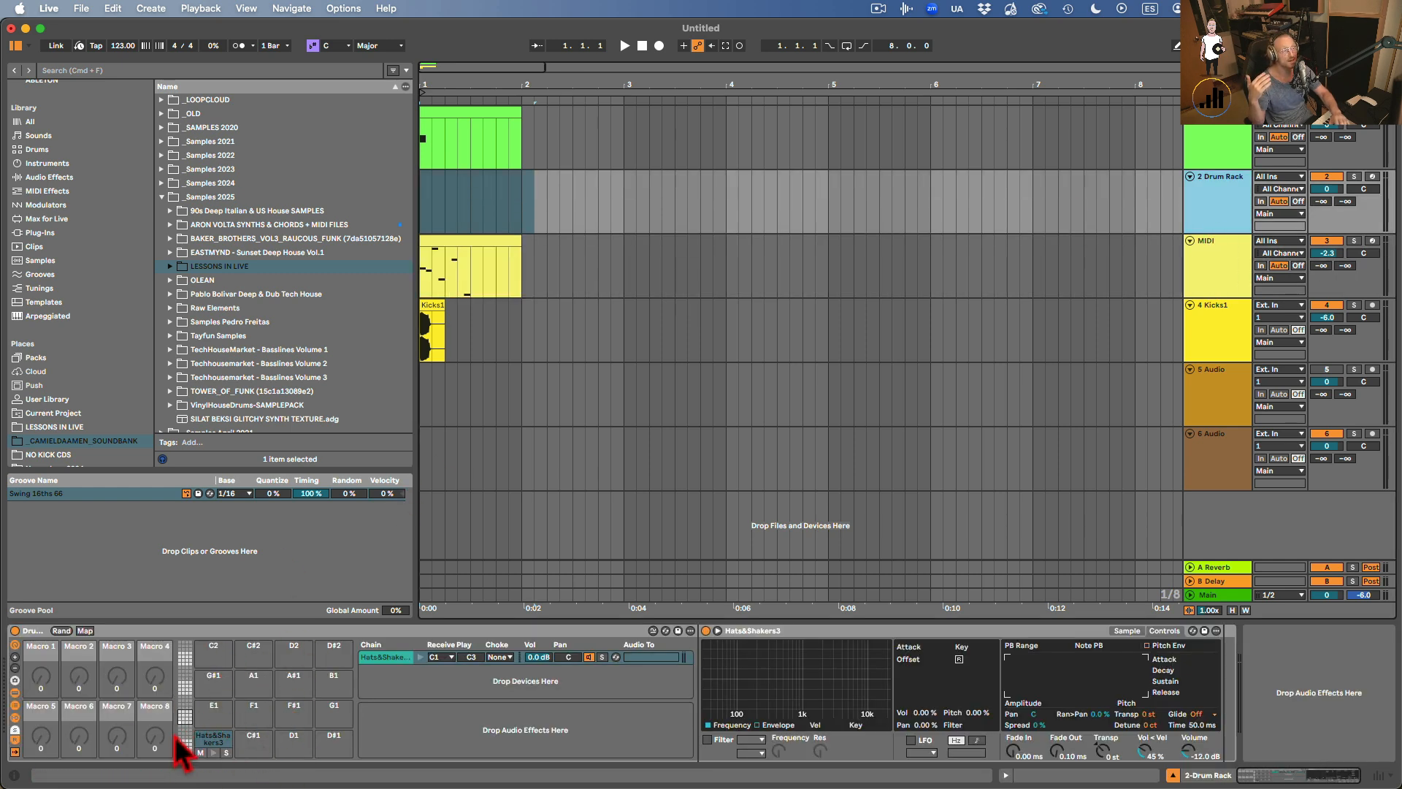
pyautogui.moveTo(182, 732)
pyautogui.mouseDown()
pyautogui.moveTo(182, 756)
pyautogui.moveTo(184, 647)
pyautogui.moveTo(185, 716)
pyautogui.mouseUp()
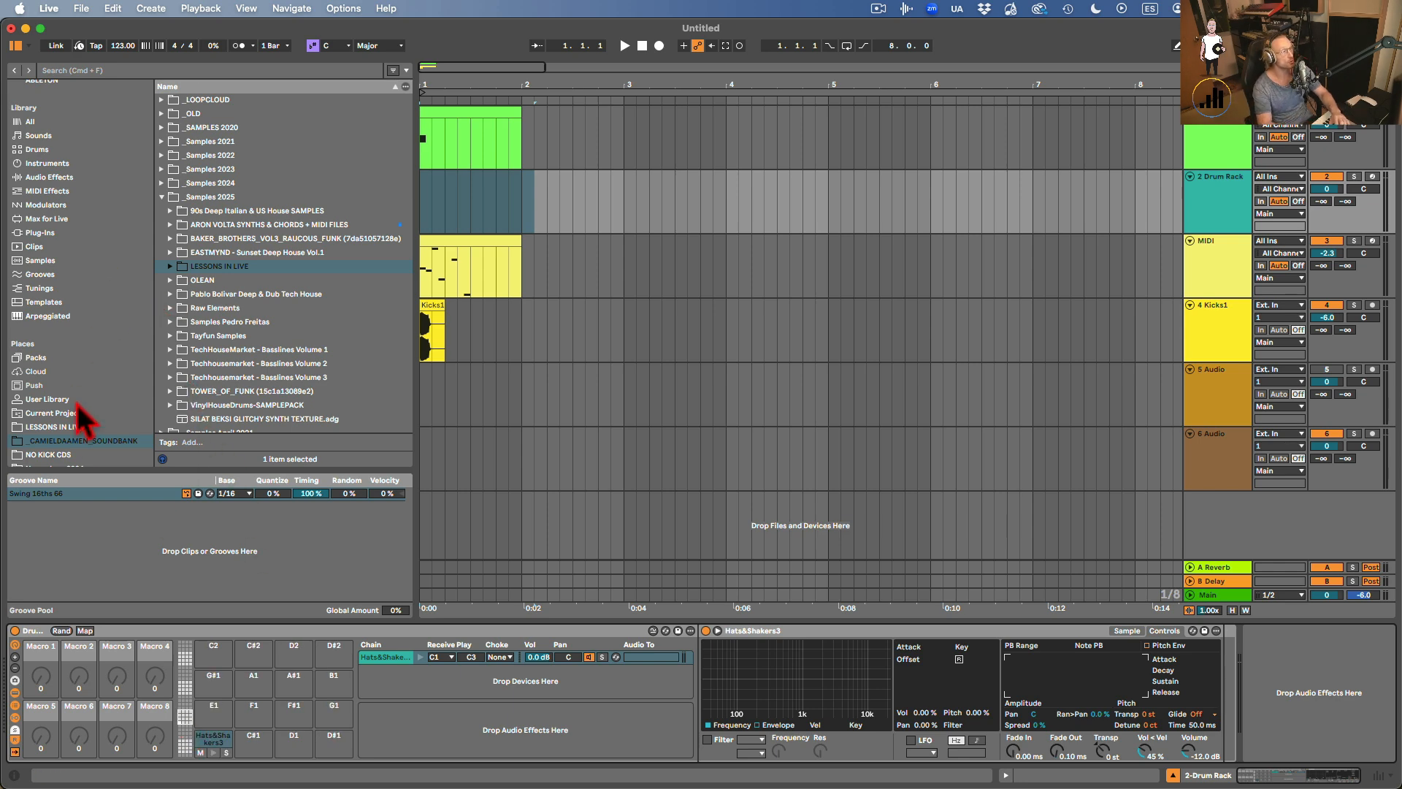
# Load Hats&Shakers1.wav through Hats&Shakers9.wav from the LESSONS IN LIVE folder onto the Drum Rack pads starting at C#1.
pyautogui.click(55, 428)
pyautogui.click(233, 254)
pyautogui.keyDown('shift'); pyautogui.click(252, 363); pyautogui.keyUp('shift')
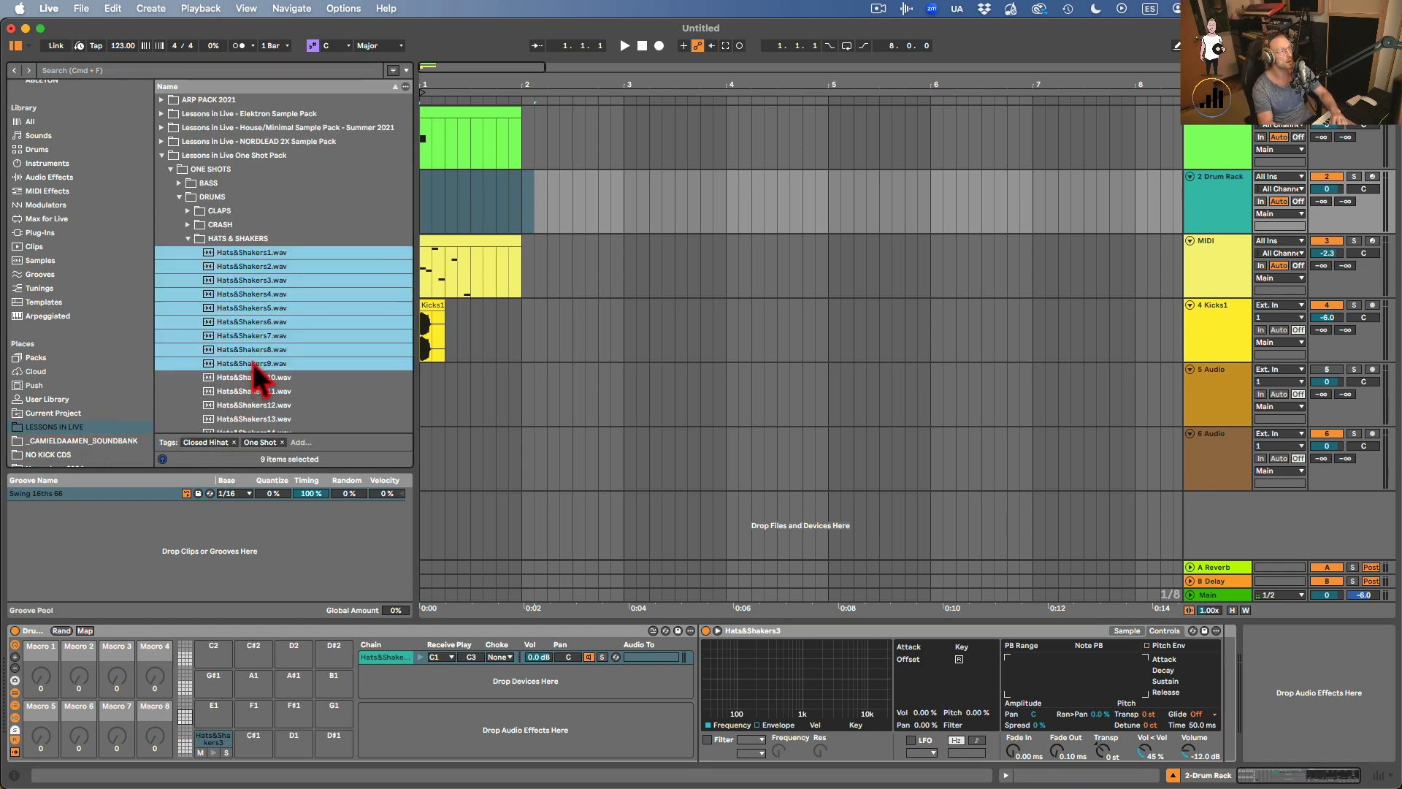
pyautogui.moveTo(252, 363); pyautogui.dragTo(257, 747)
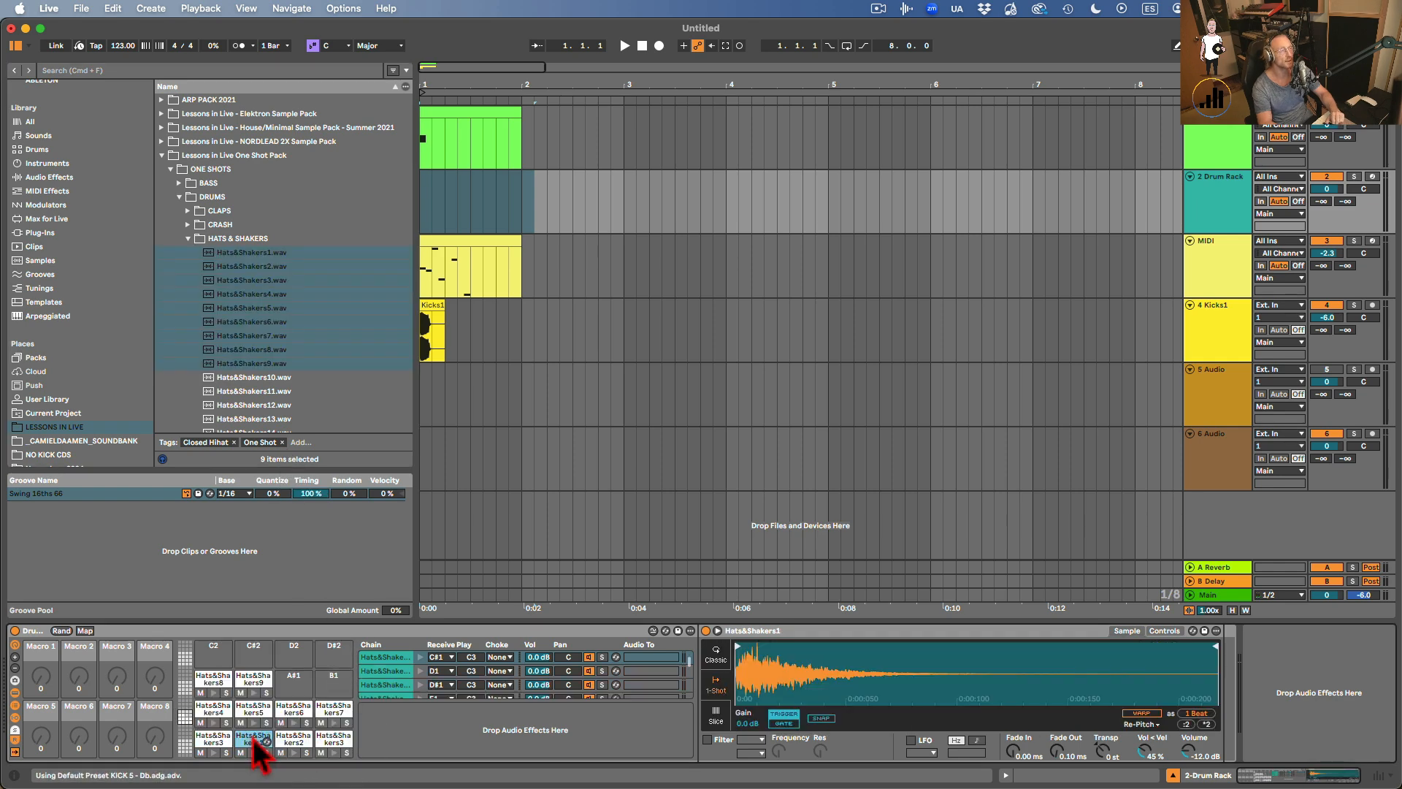
# Rename the Drum Rack as SHAKER RACLK and save it as a preset in the User Library.
pyautogui.click(26, 635)
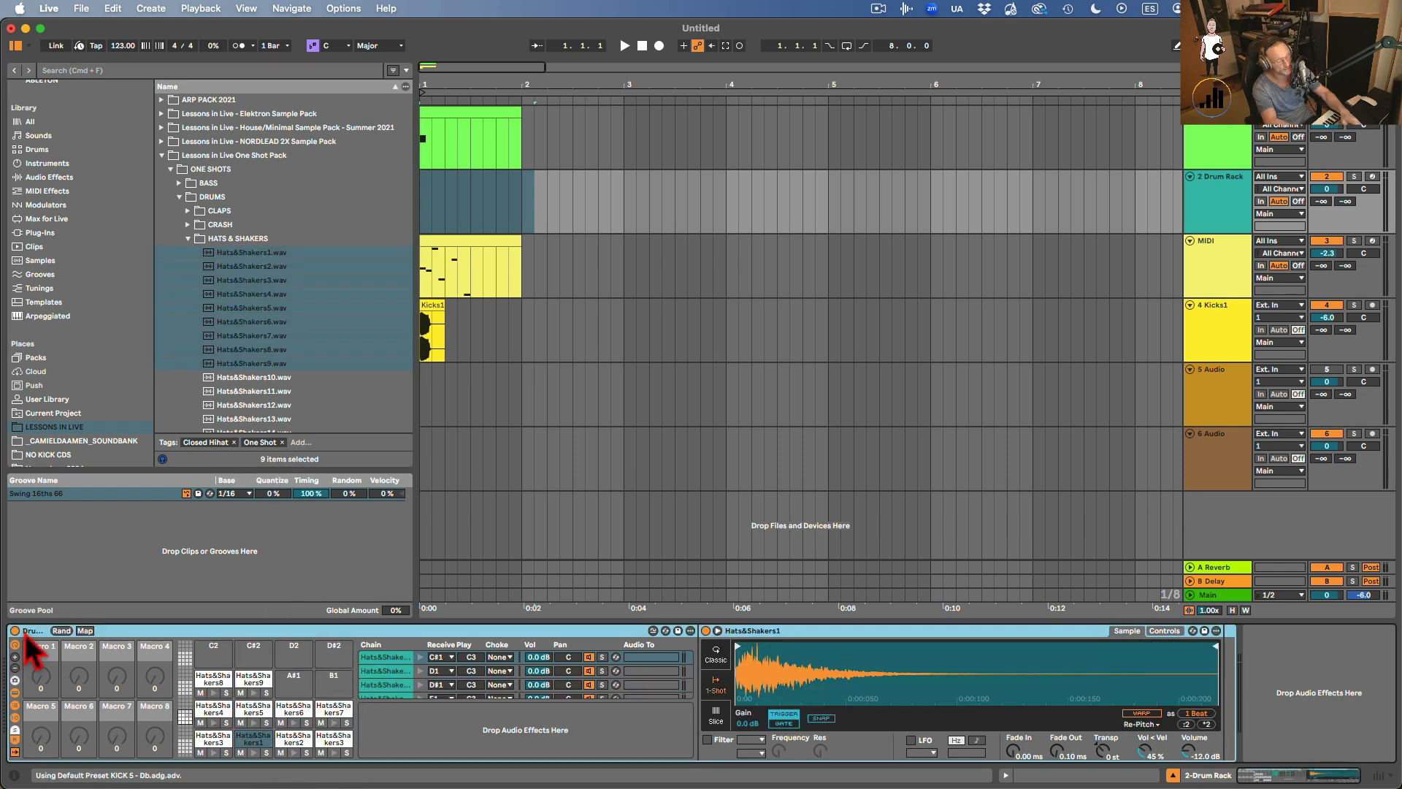
pyautogui.press('super+r')
pyautogui.write('SHK')
pyautogui.write('AKER')
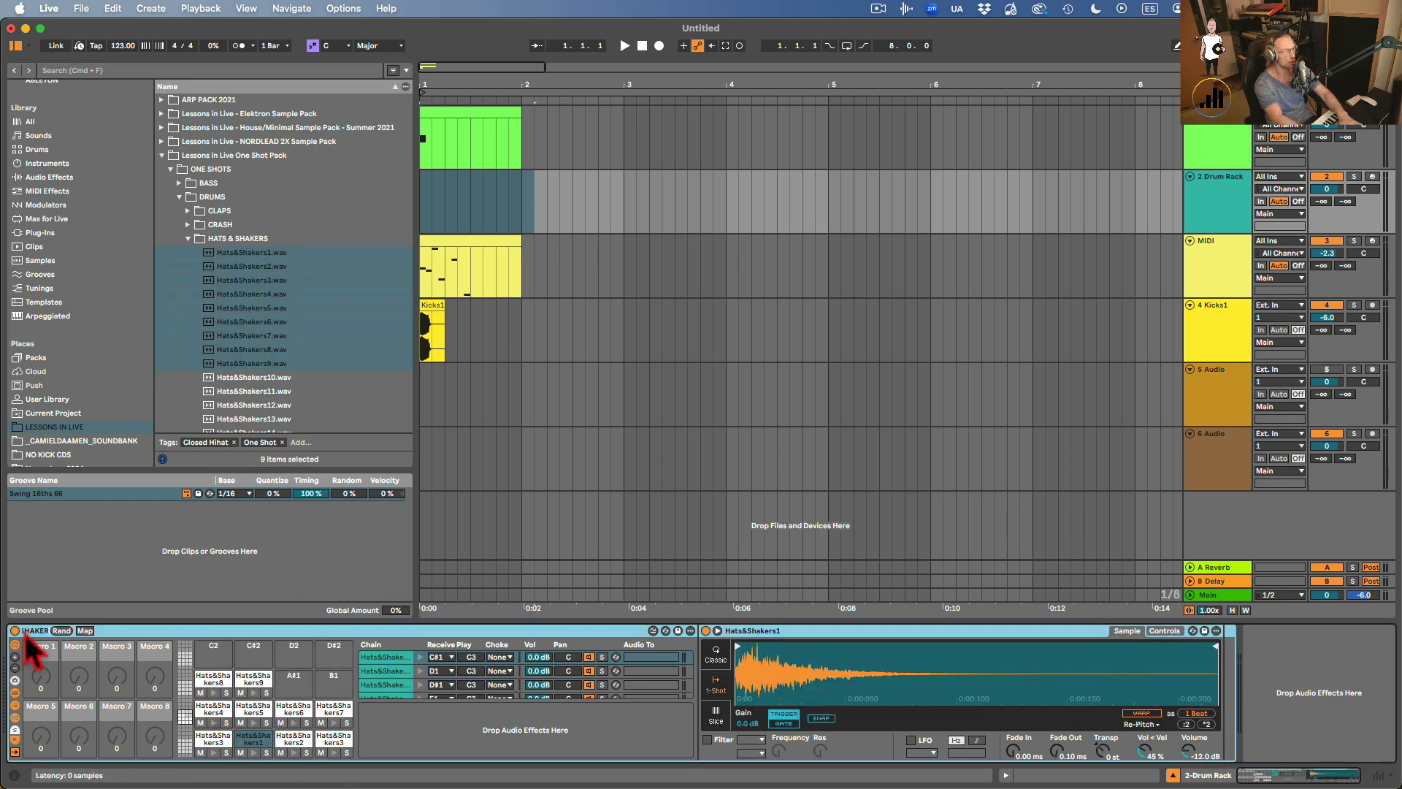
pyautogui.write(' RACLK')
pyautogui.press('Return')
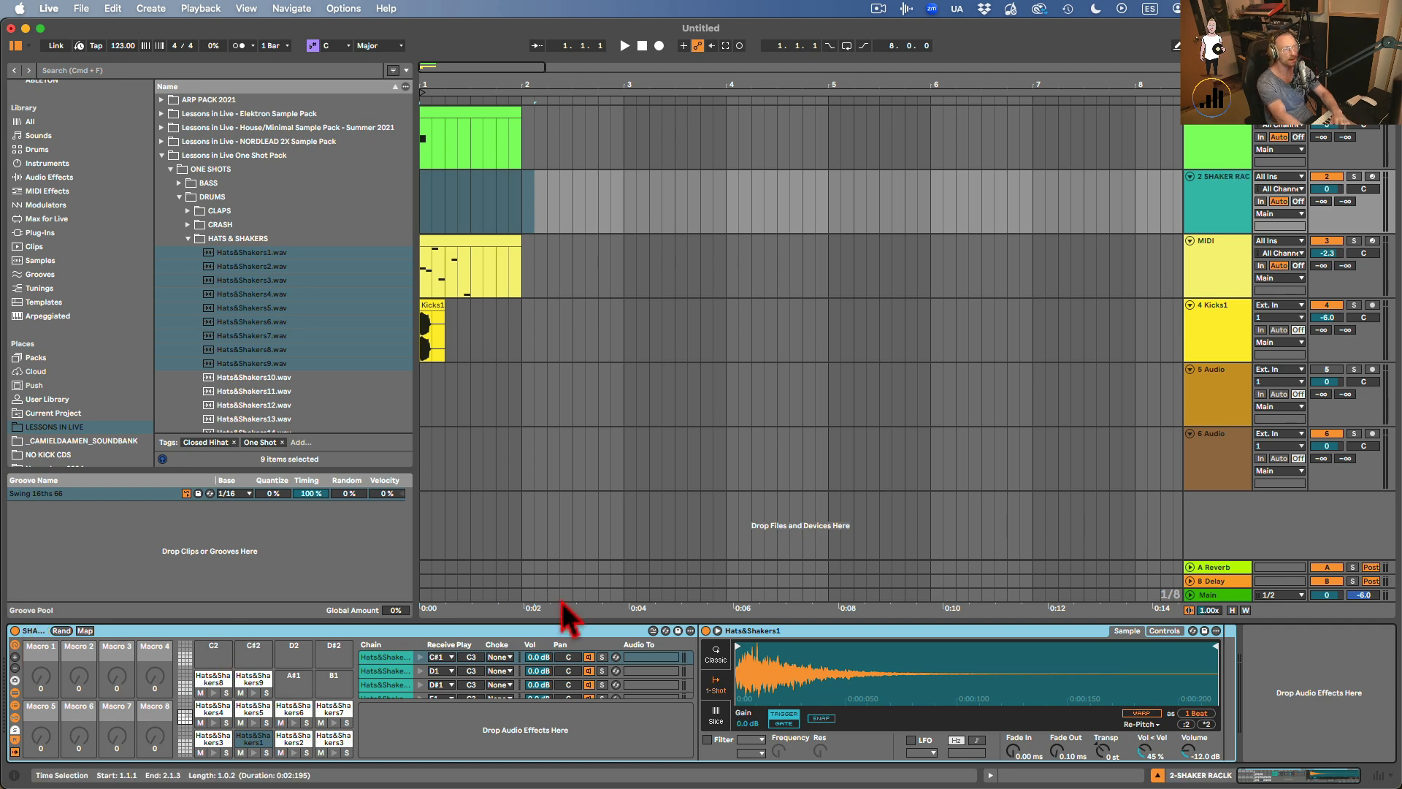
pyautogui.click(678, 631)
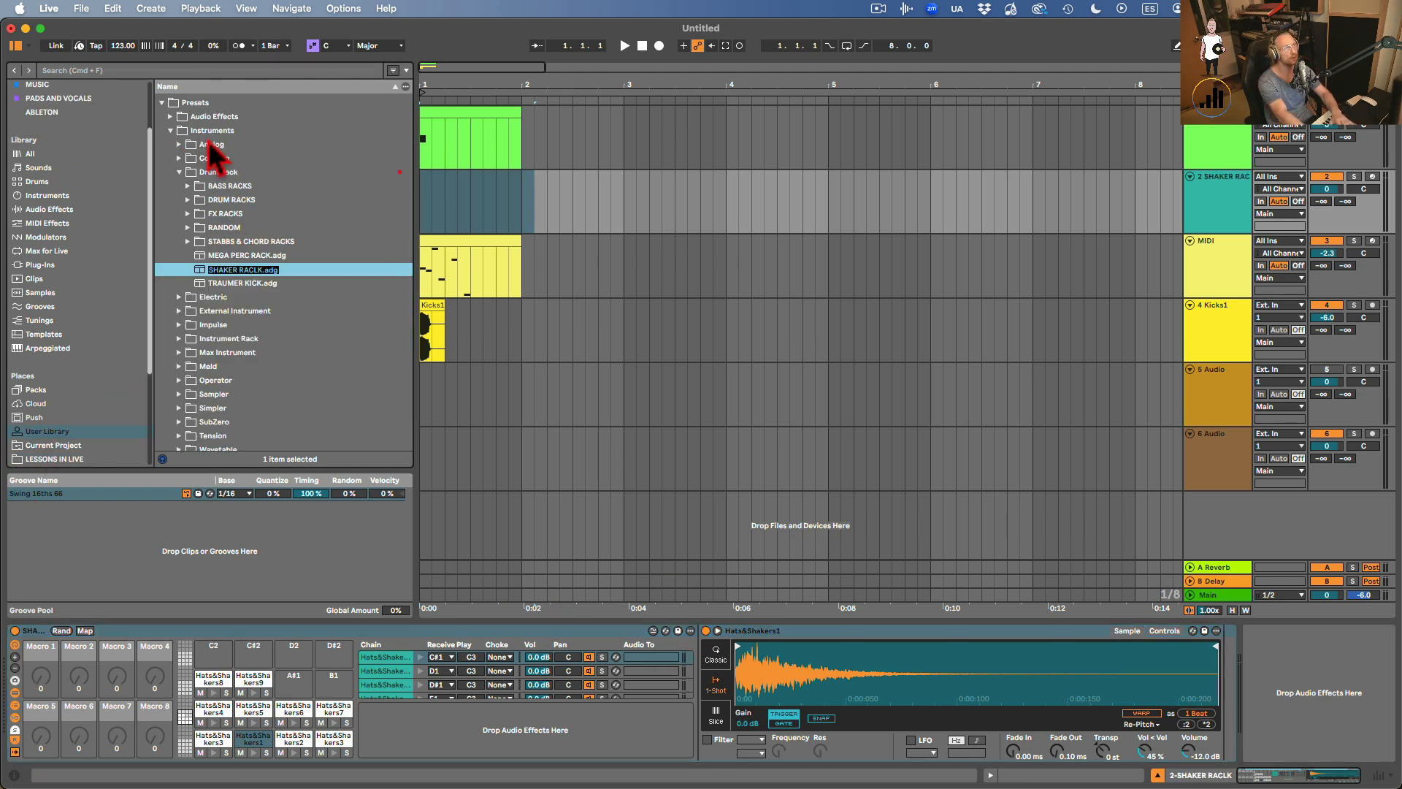
pyautogui.press('Return')
# Delete the SHAKER RACLK.adg and TRAUMER KICK.adg presets from the User Library's Drum Rack folder, moving them to the trash.
pyautogui.rightClick(224, 282)
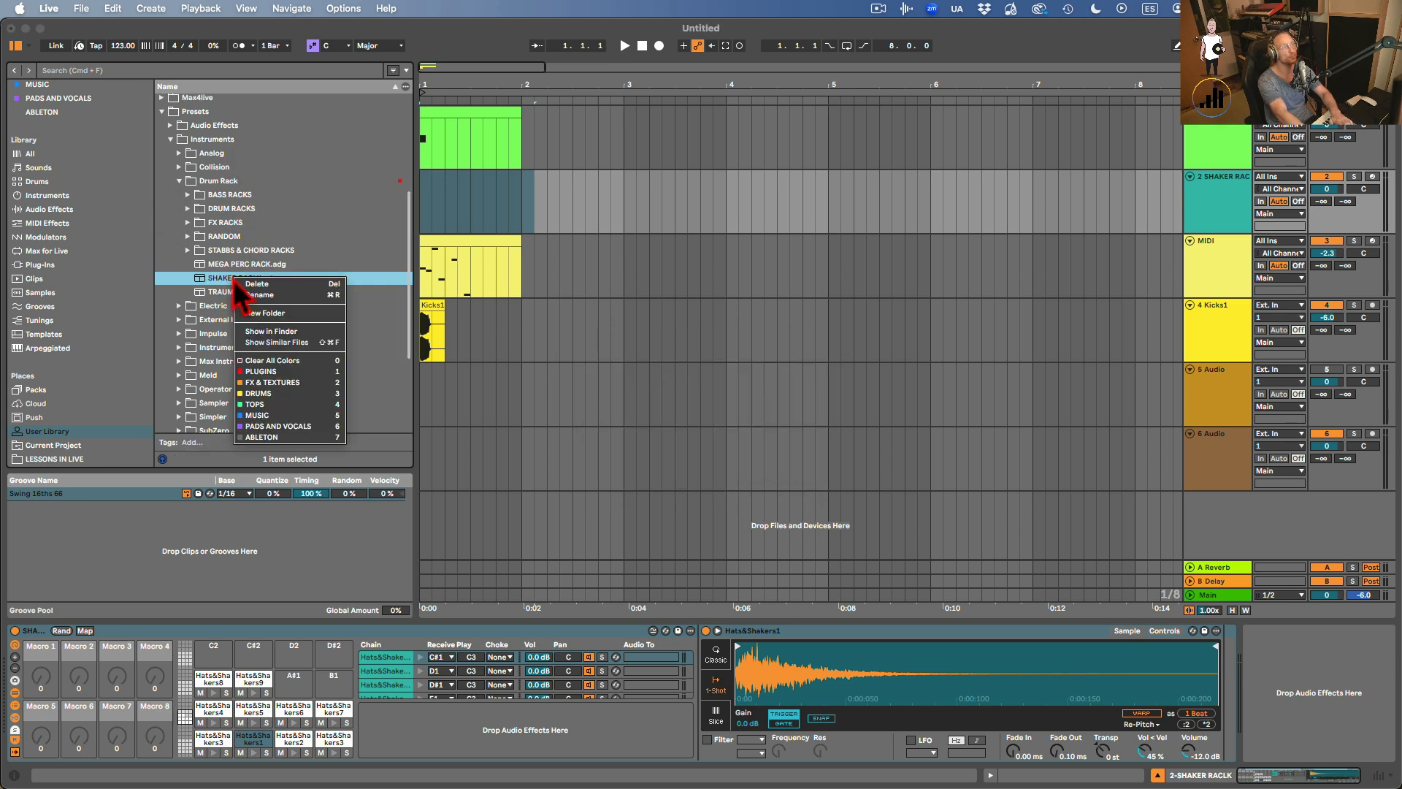
pyautogui.click(222, 282)
pyautogui.click(235, 268)
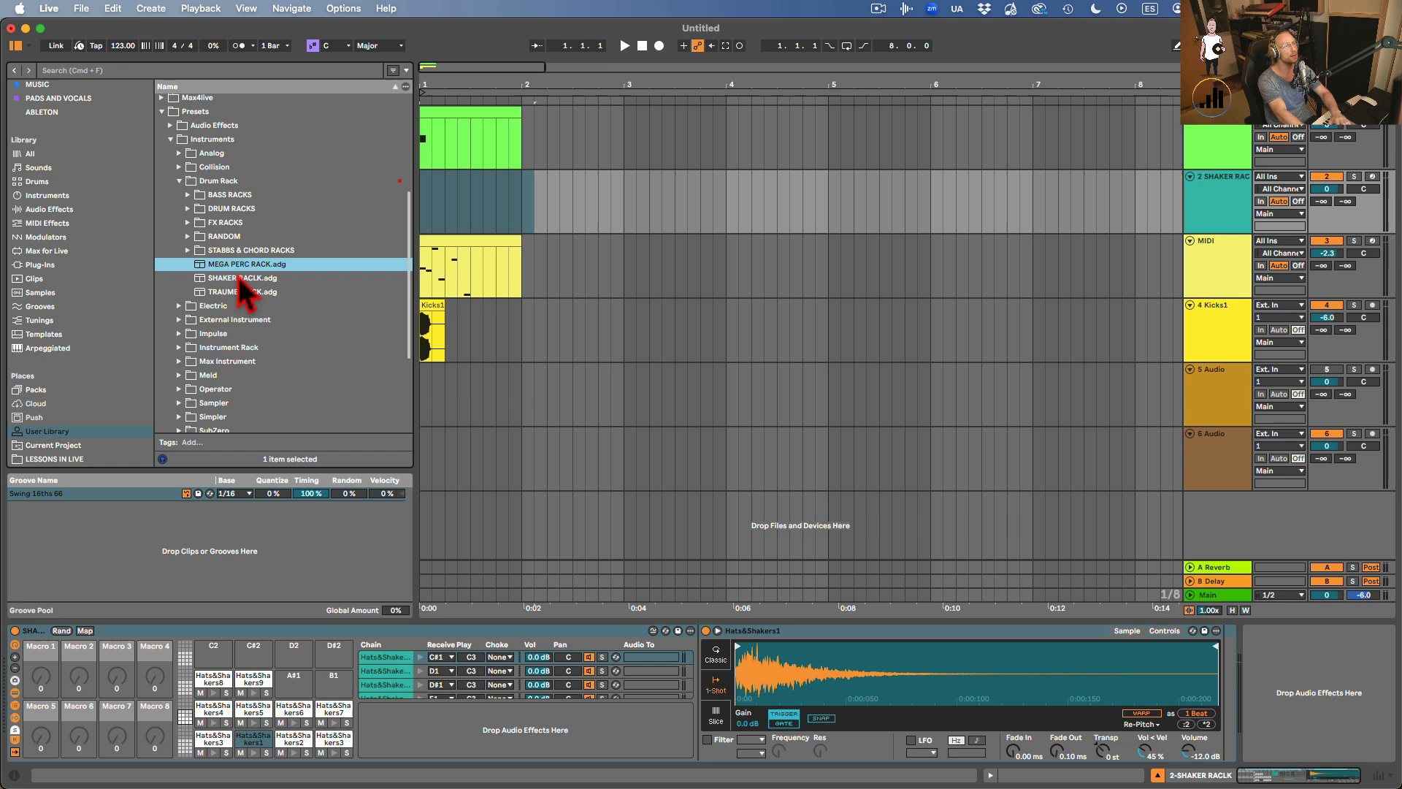
pyautogui.click(238, 279)
pyautogui.keyDown('shift'); pyautogui.click(247, 293); pyautogui.keyUp('shift')
pyautogui.rightClick(250, 295)
pyautogui.click(260, 300)
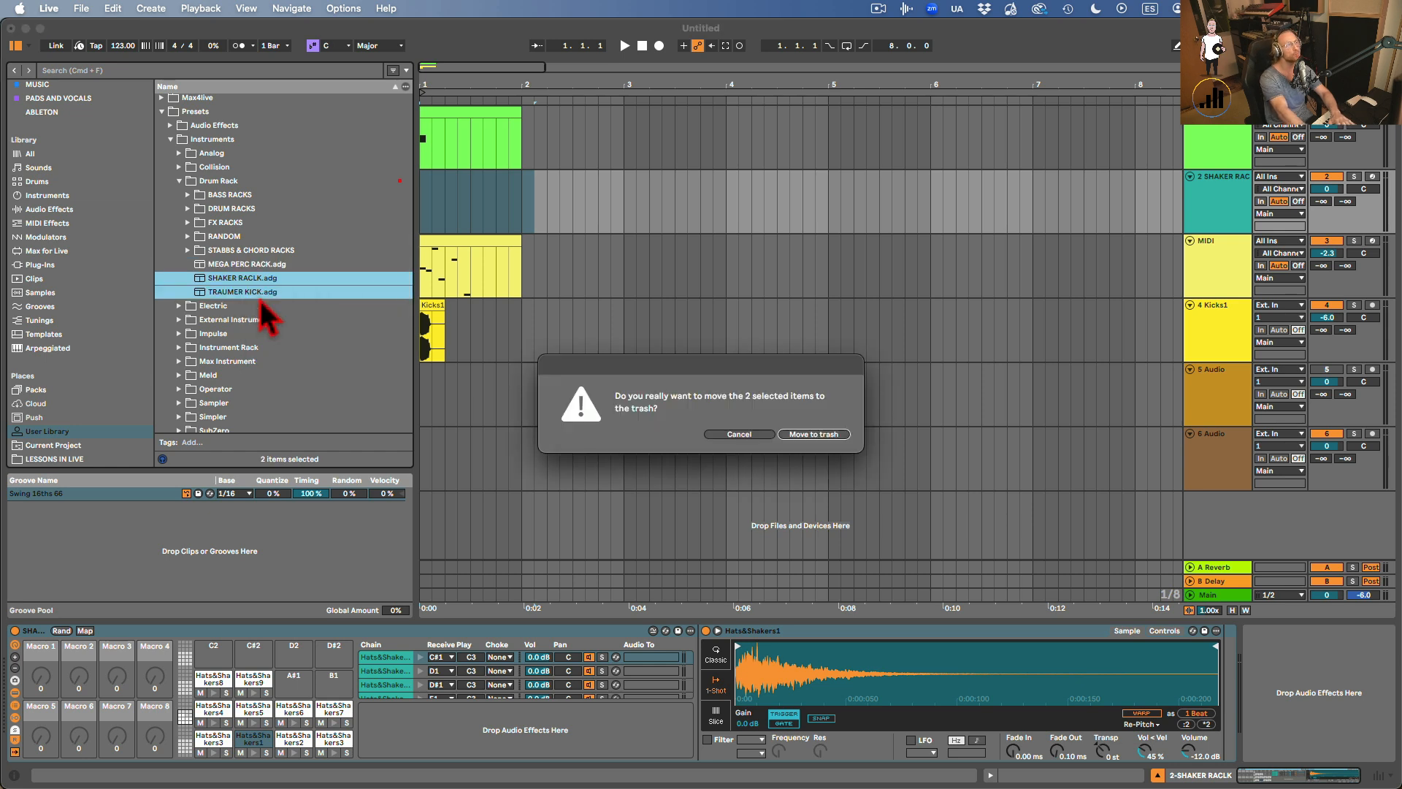
pyautogui.click(816, 434)
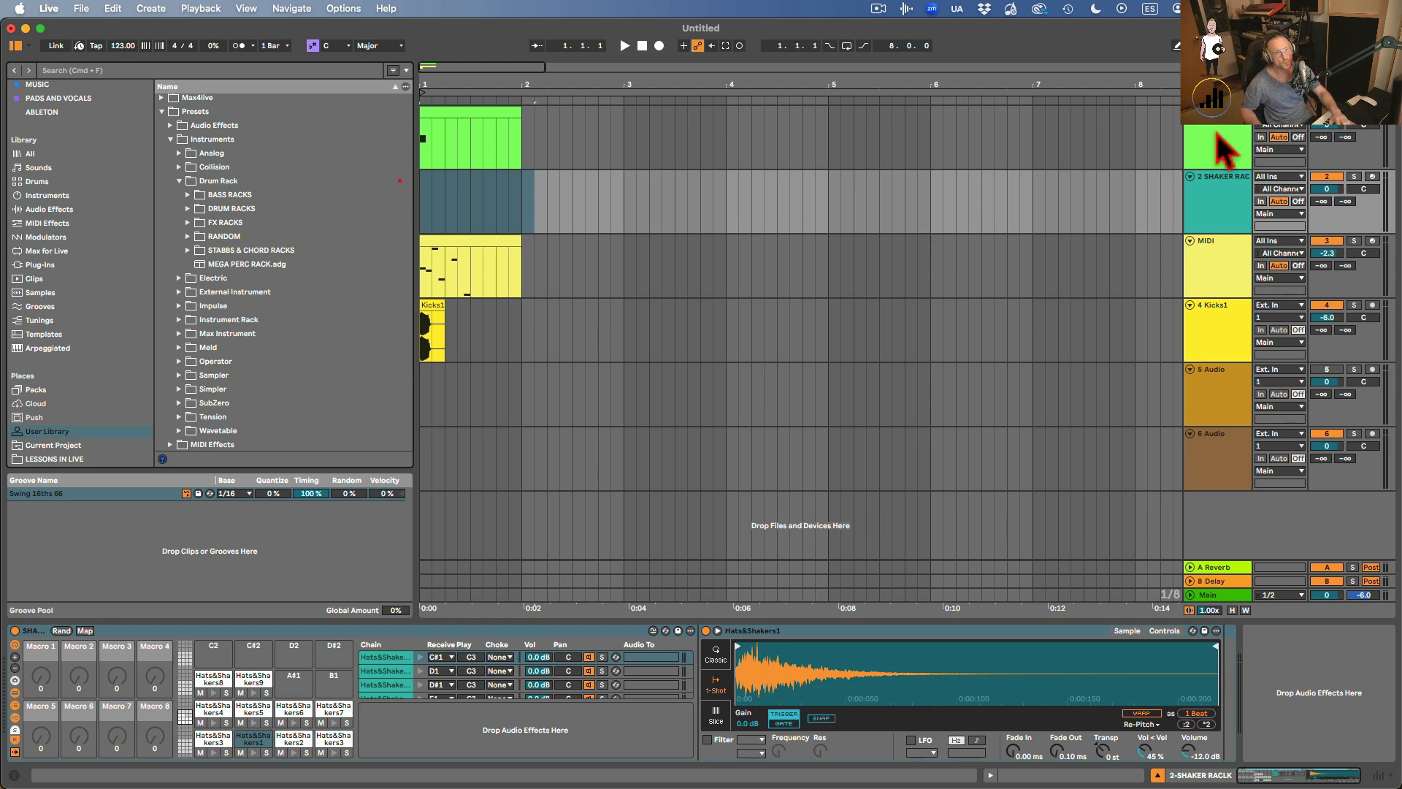
# Show the Sampler on the first track and the Drum Sampler on the MIDI track.
pyautogui.click(1230, 150)
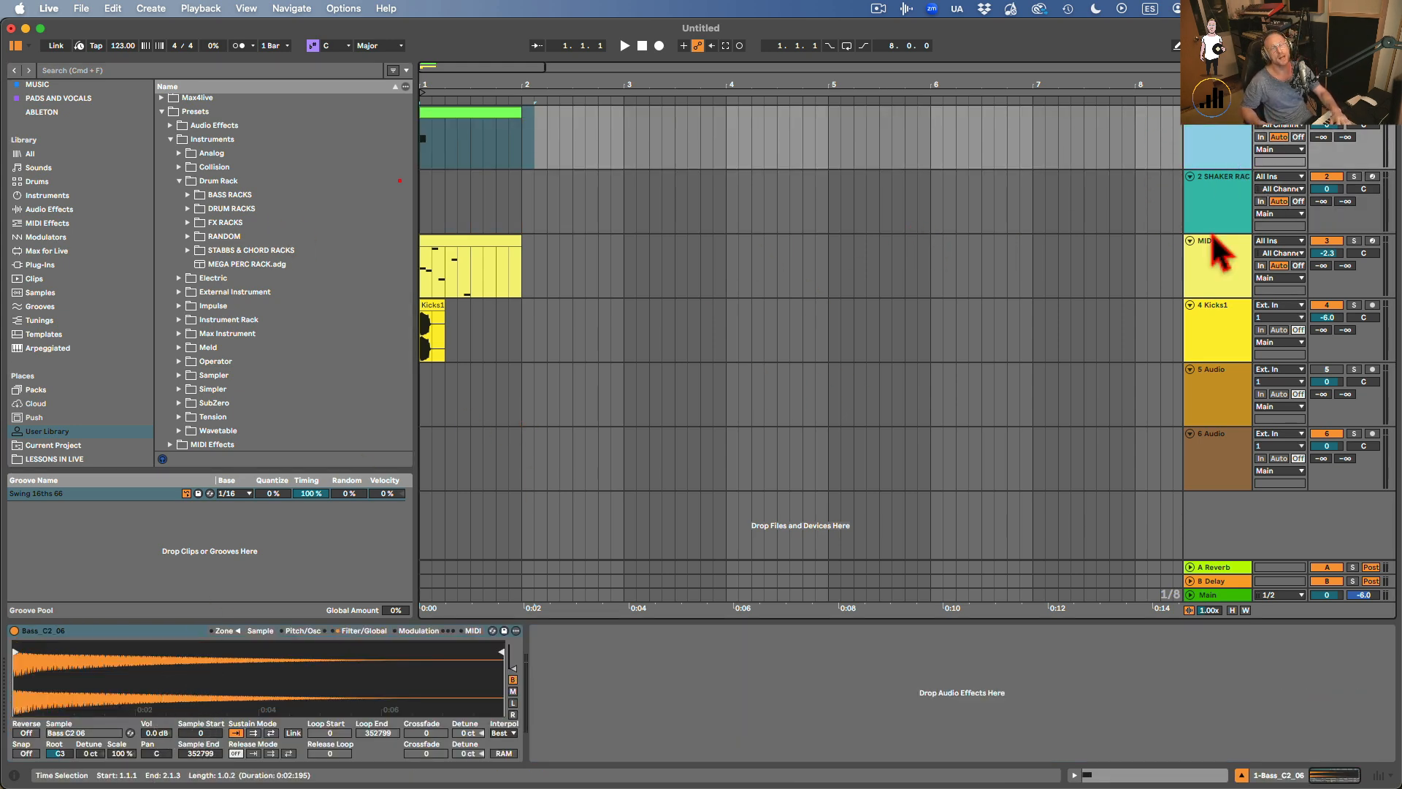
pyautogui.click(1243, 259)
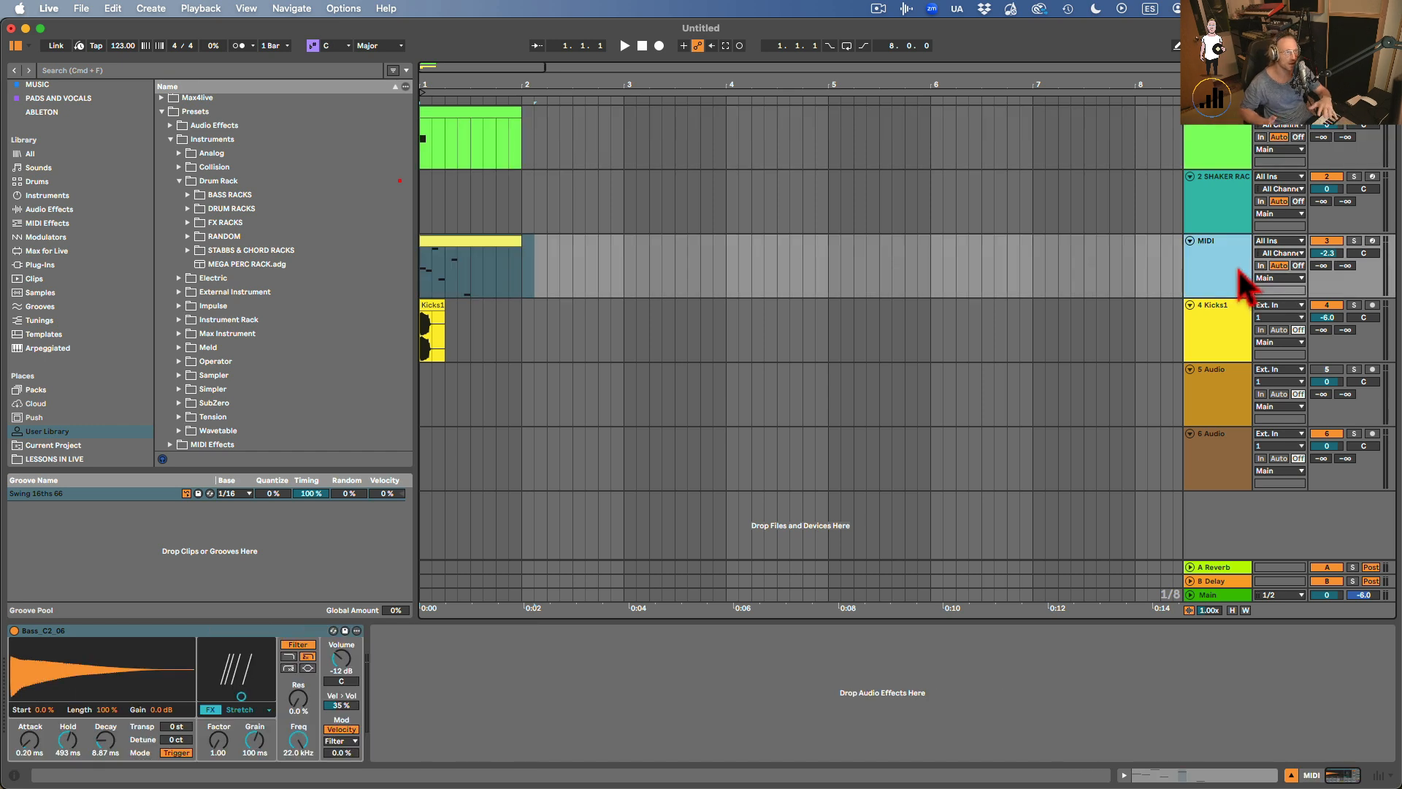
# Move the Kicks1 clip to 2.2.3 on its track and duplicate it five times in a row.
pyautogui.moveTo(434, 318); pyautogui.dragTo(574, 306)
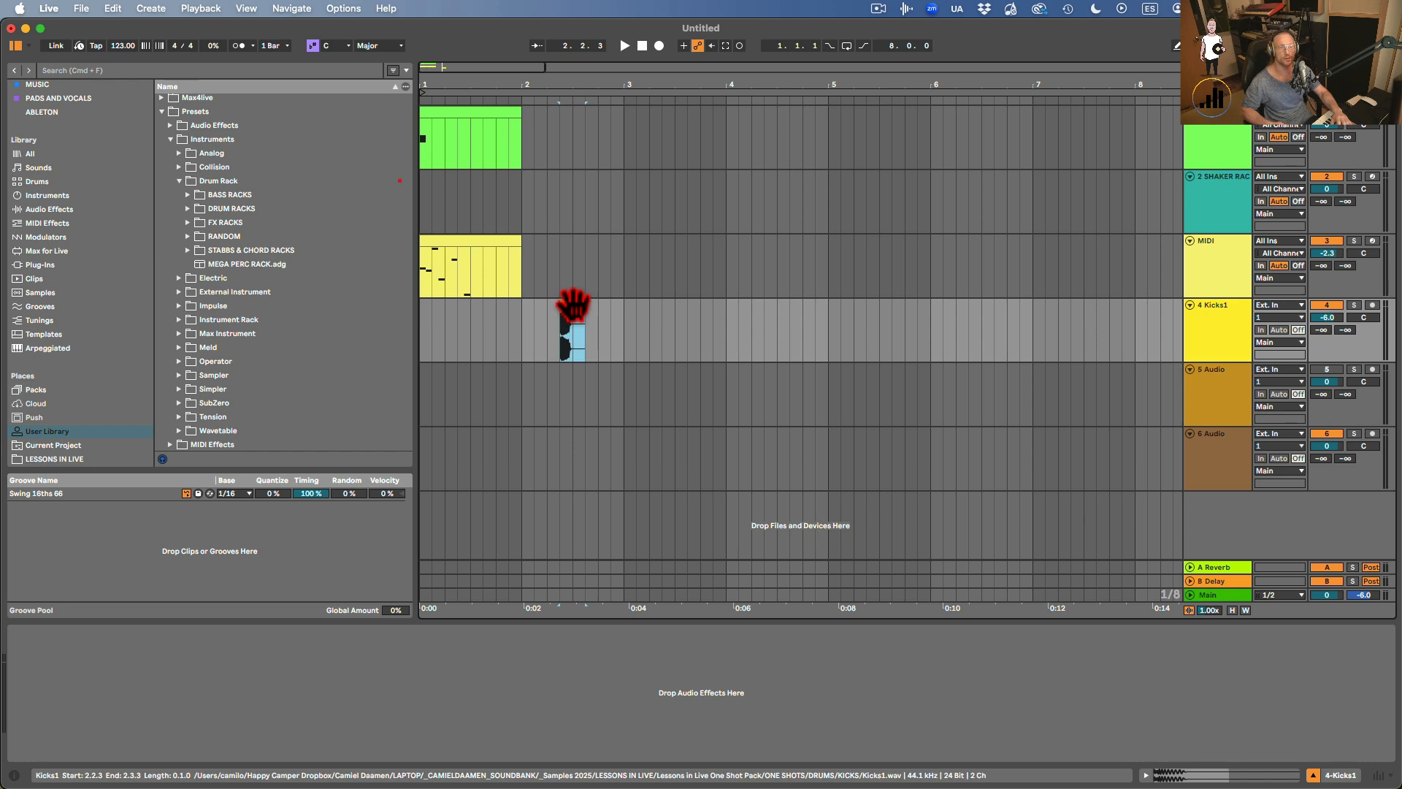
pyautogui.press('super+d')
pyautogui.press('super+d')
pyautogui.press('super+d')
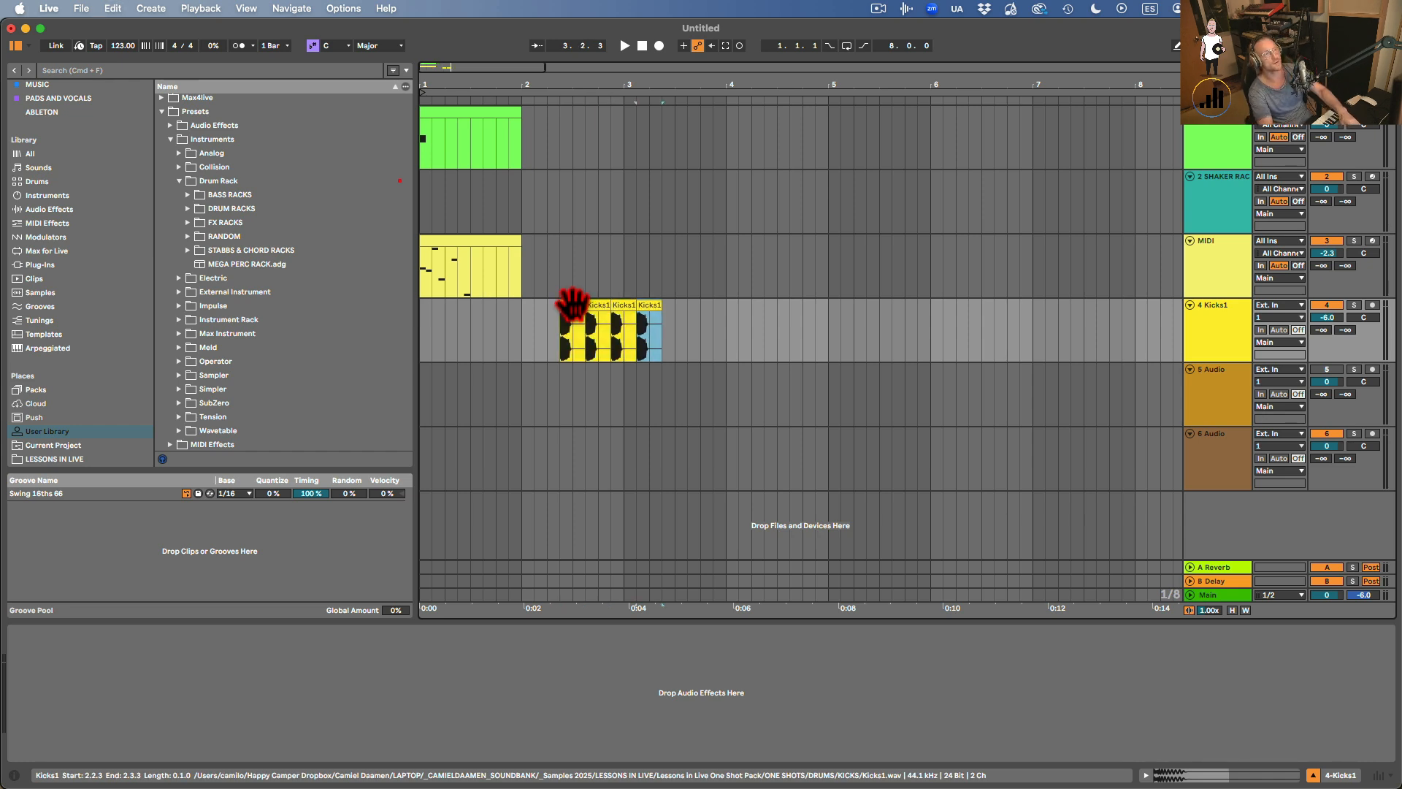
pyautogui.press('super+d')
pyautogui.press('super+d')
# Consolidate the Kicks1 track's range from 2.1.1 to 4.1.1 into a single audio clip.
pyautogui.moveTo(734, 334); pyautogui.dragTo(522, 354)
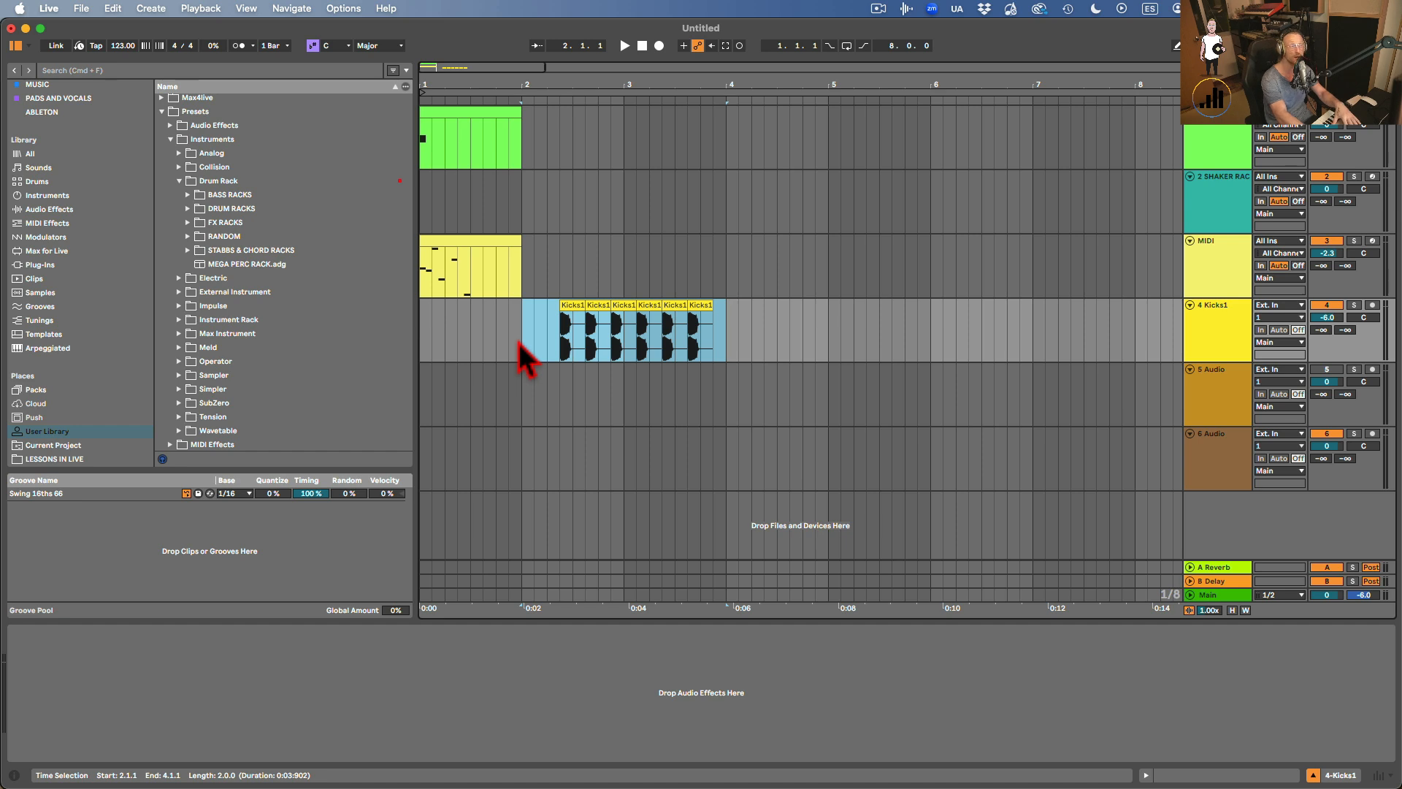
pyautogui.press('super+j')
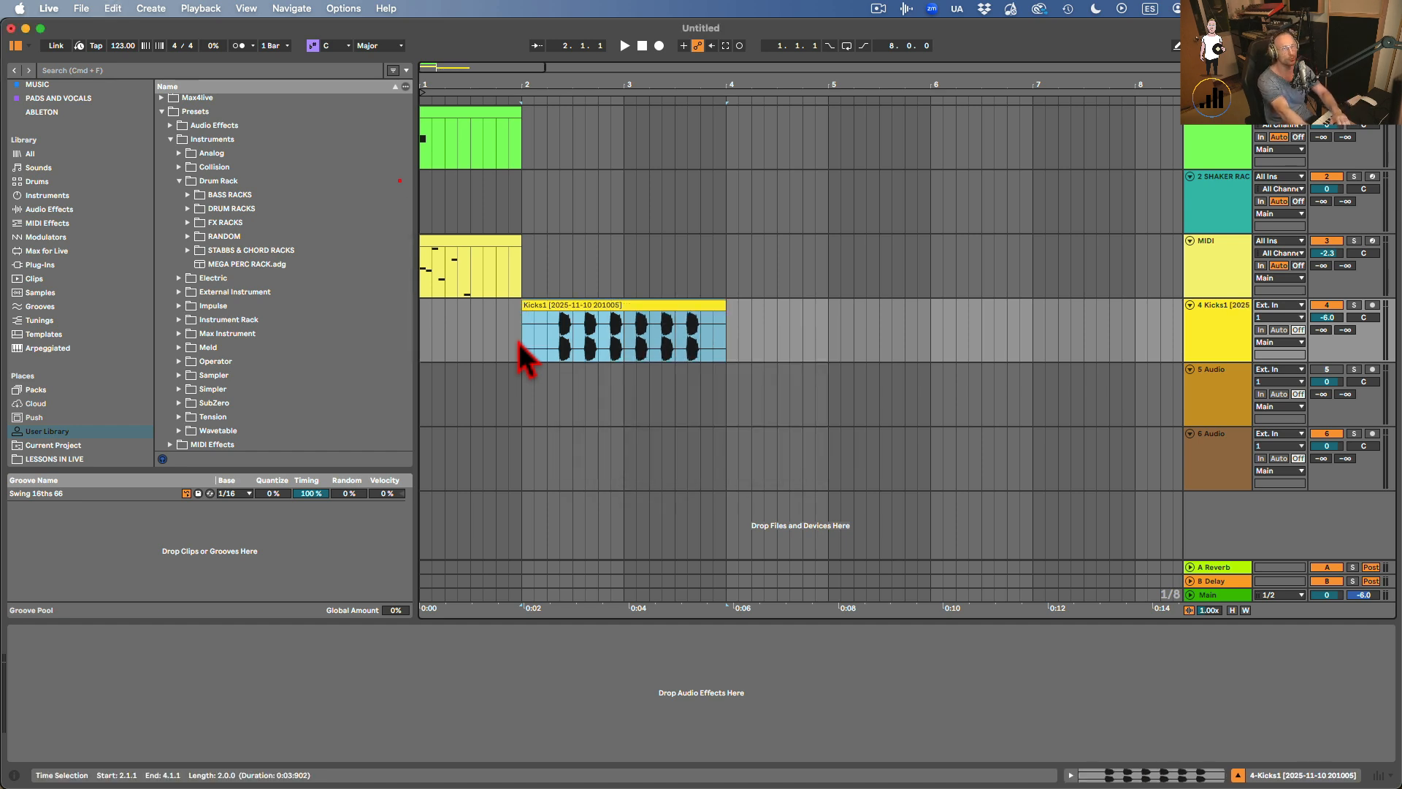